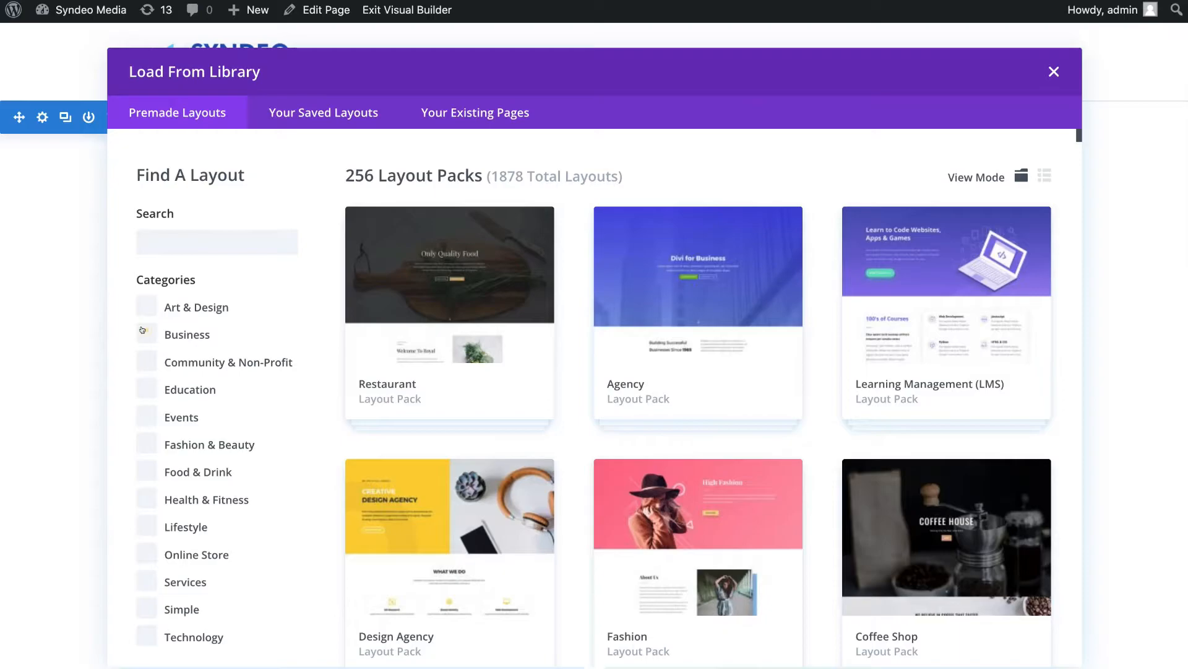
Filter the premade layouts by the Business category and open the Design Agency layout pack.
click(143, 331)
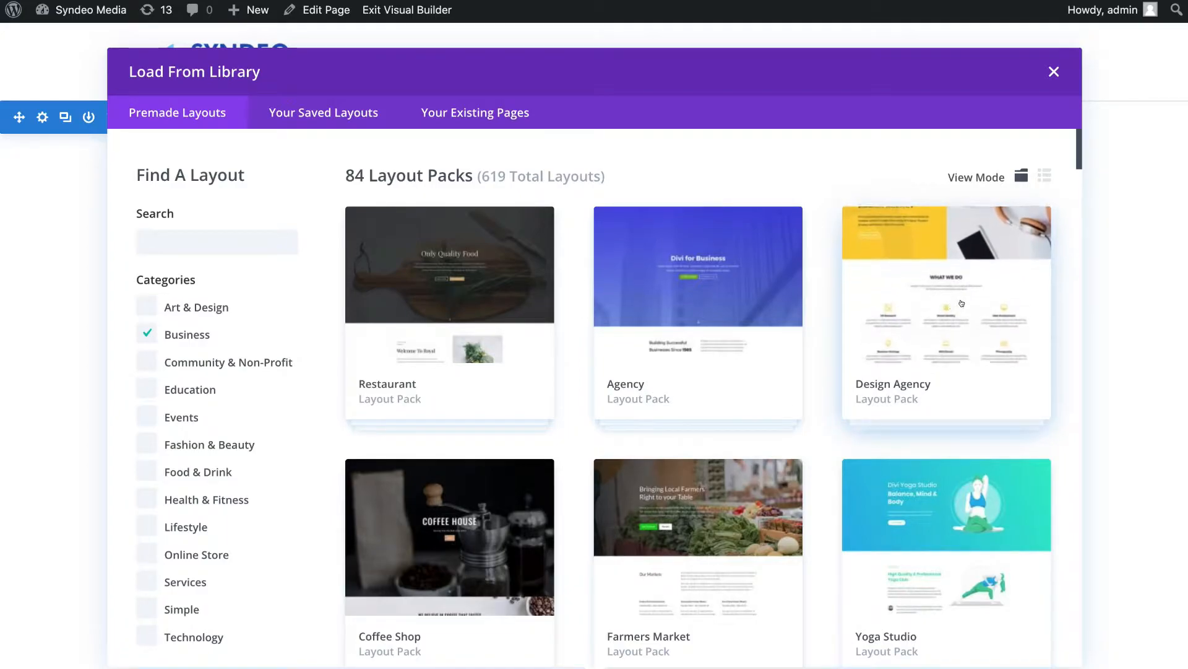
click(933, 301)
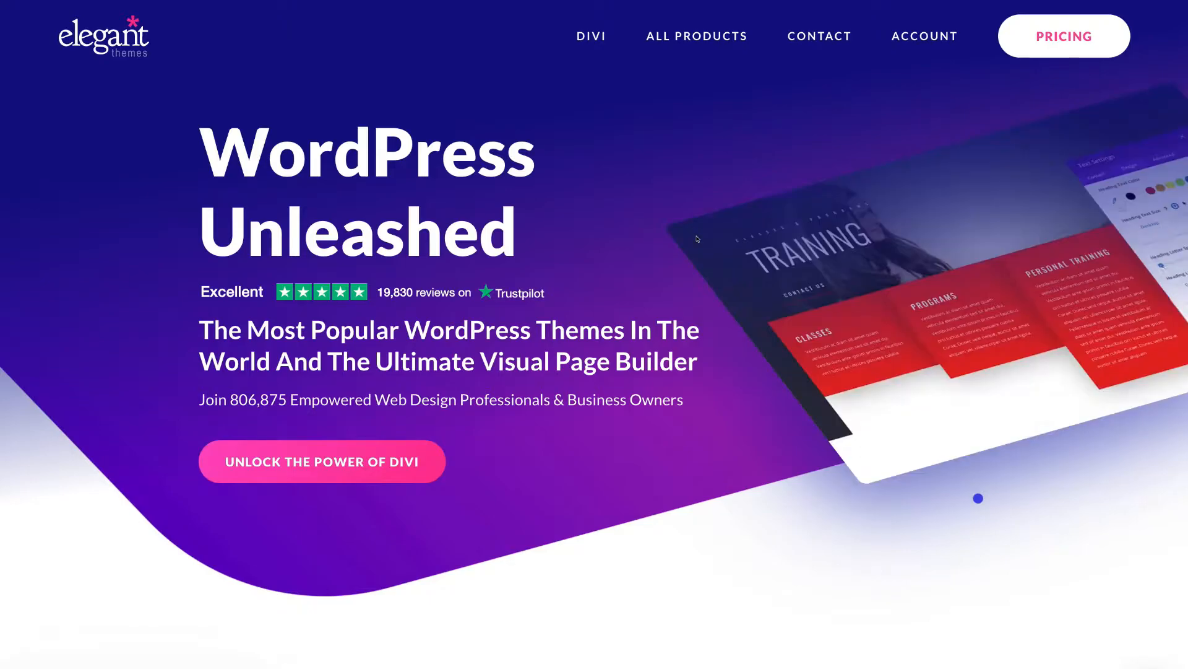
Open the Elegant Themes pricing page and compare the Yearly Access and Lifetime Access plans.
click(1057, 37)
scroll(1056, 28, down, 3)
scroll(1056, 29, down, 3)
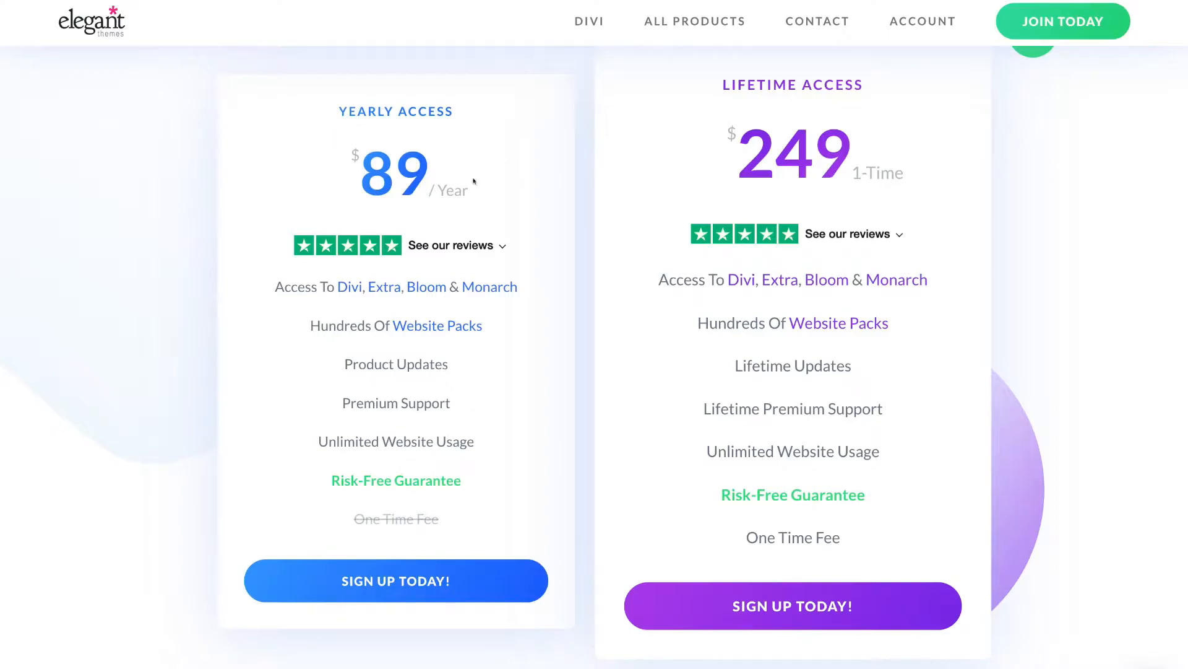
mouse_move(334, 464)
mouse_move(381, 474)
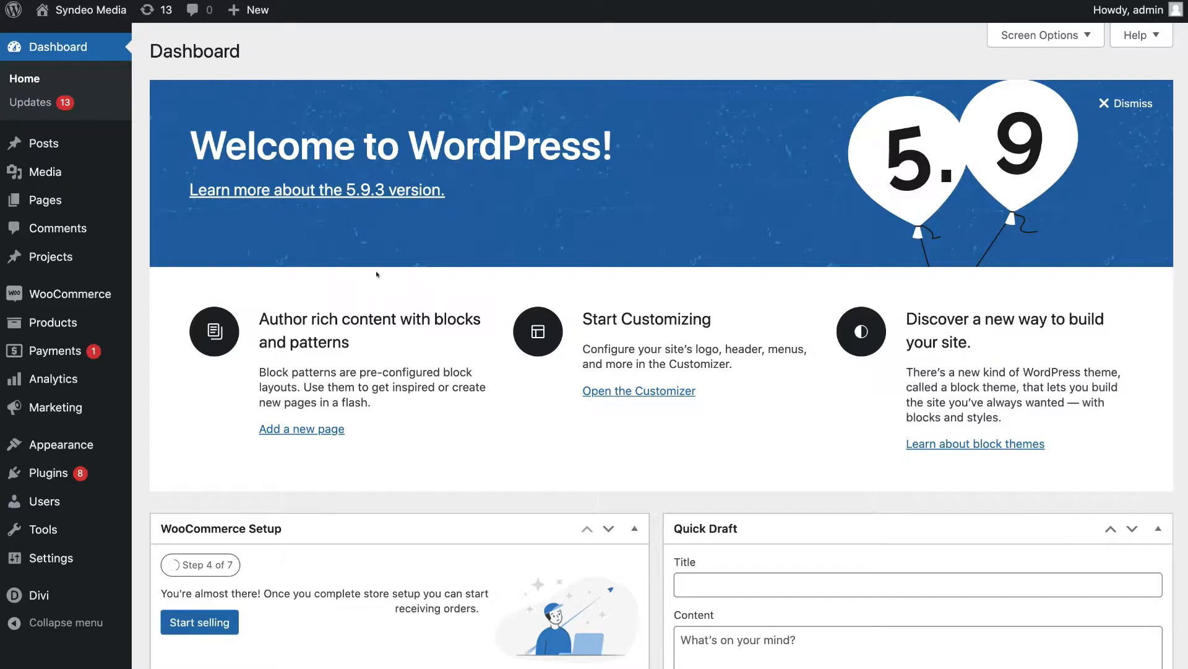
Create a new WordPress page titled "About" and save it as a draft.
mouse_move(57, 325)
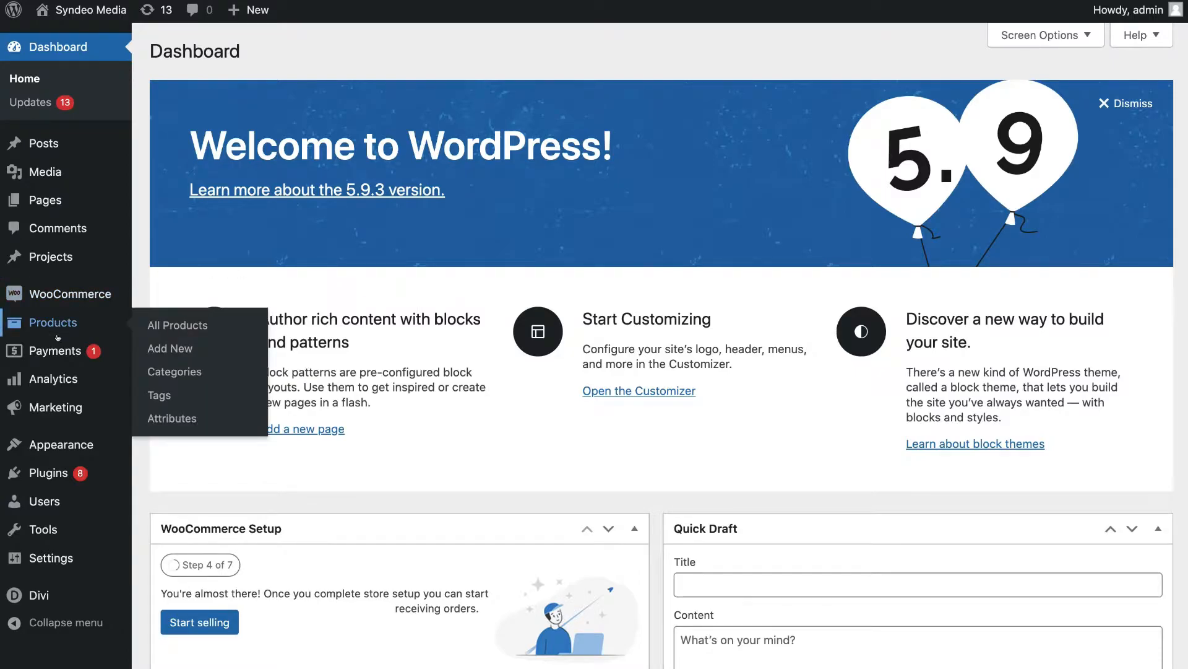
mouse_move(48, 594)
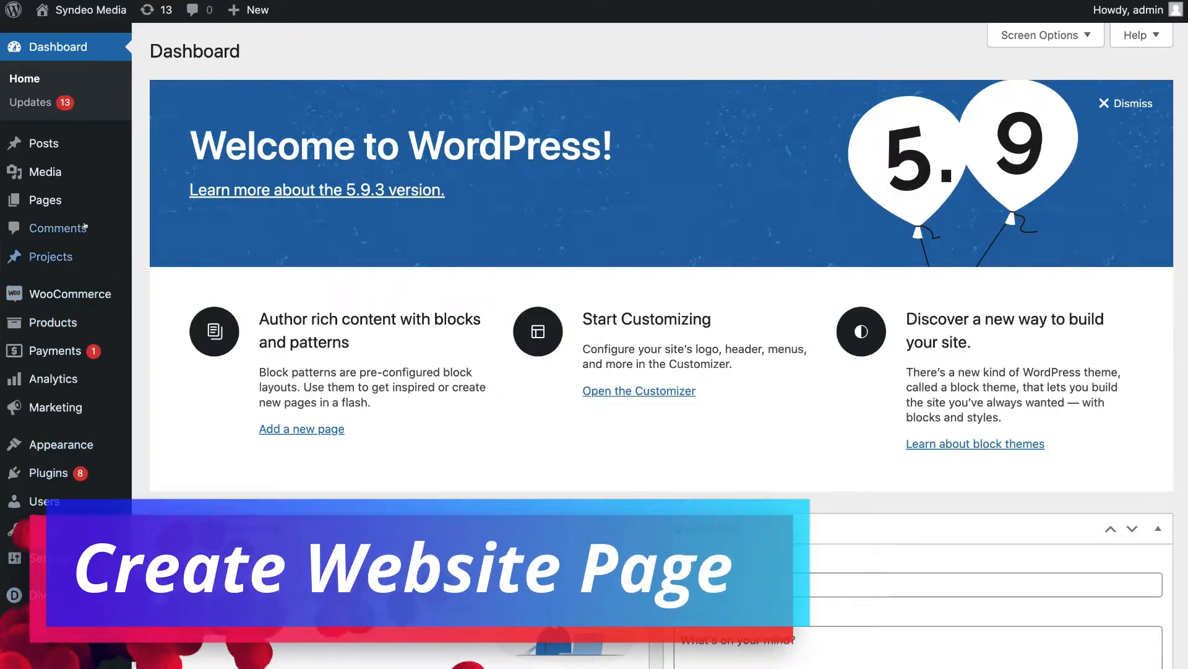
mouse_move(118, 200)
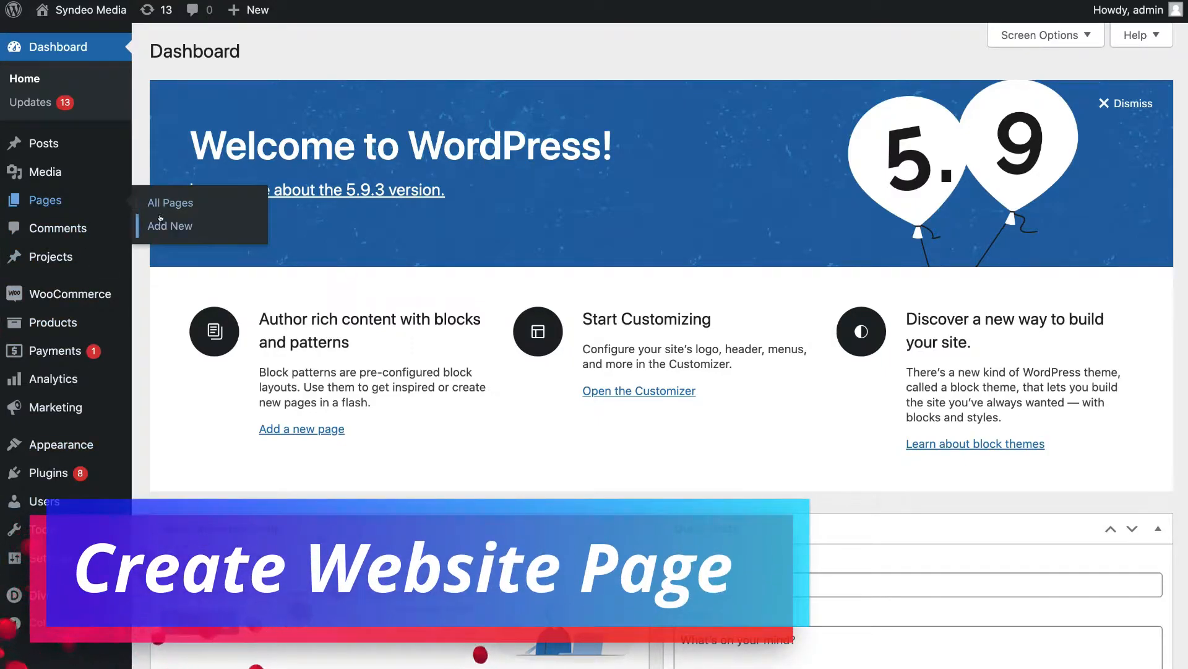
click(208, 221)
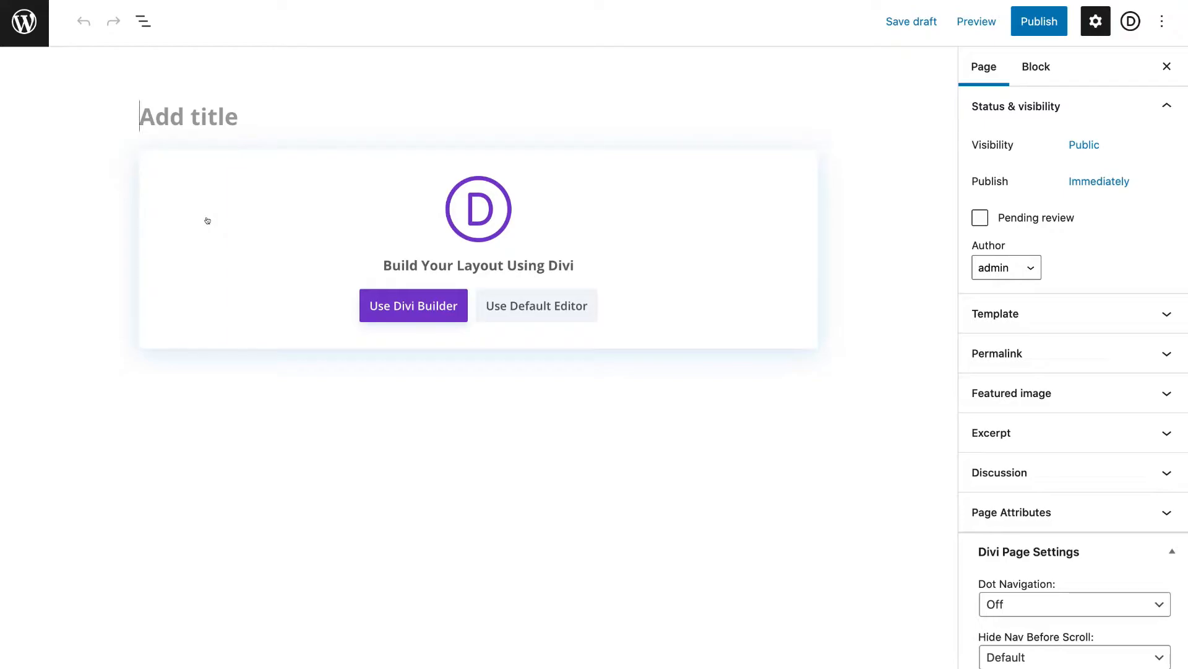
text(About)
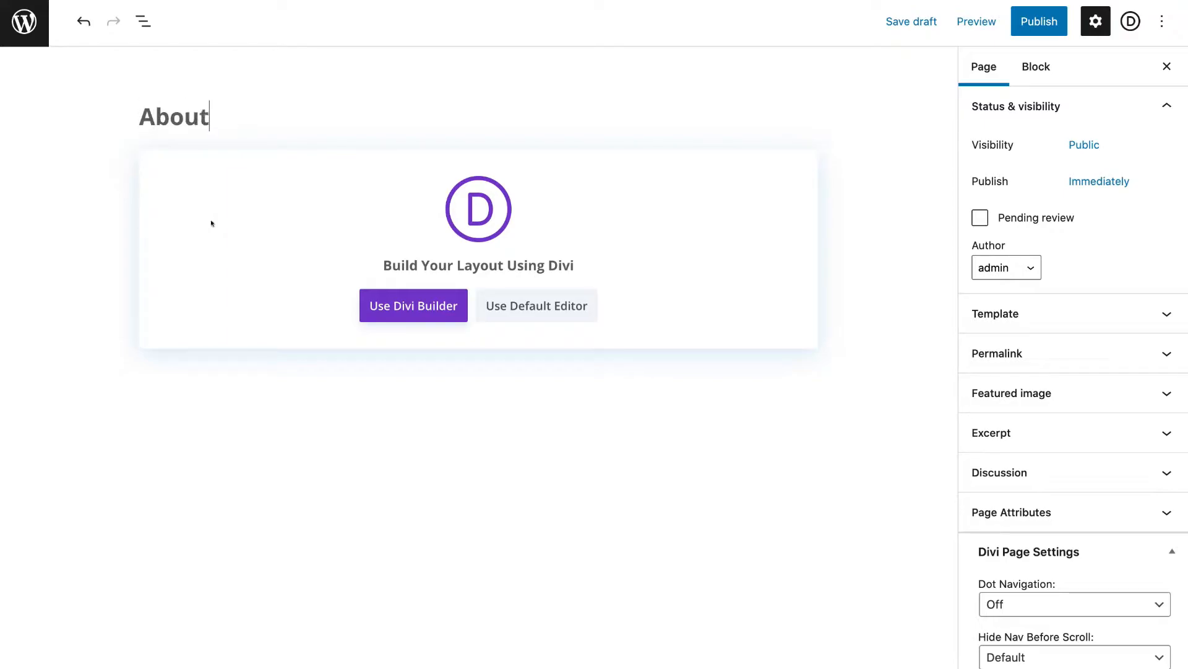
click(914, 22)
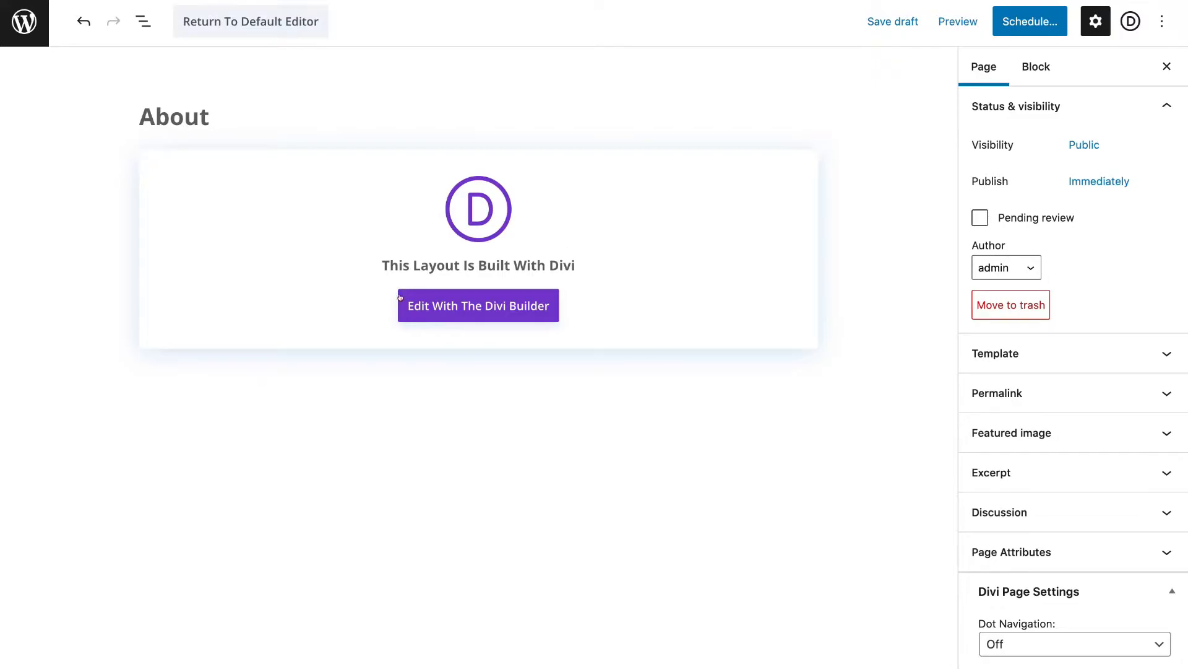
Edit the About page with the Divi Builder and browse its library of premade layouts.
click(491, 296)
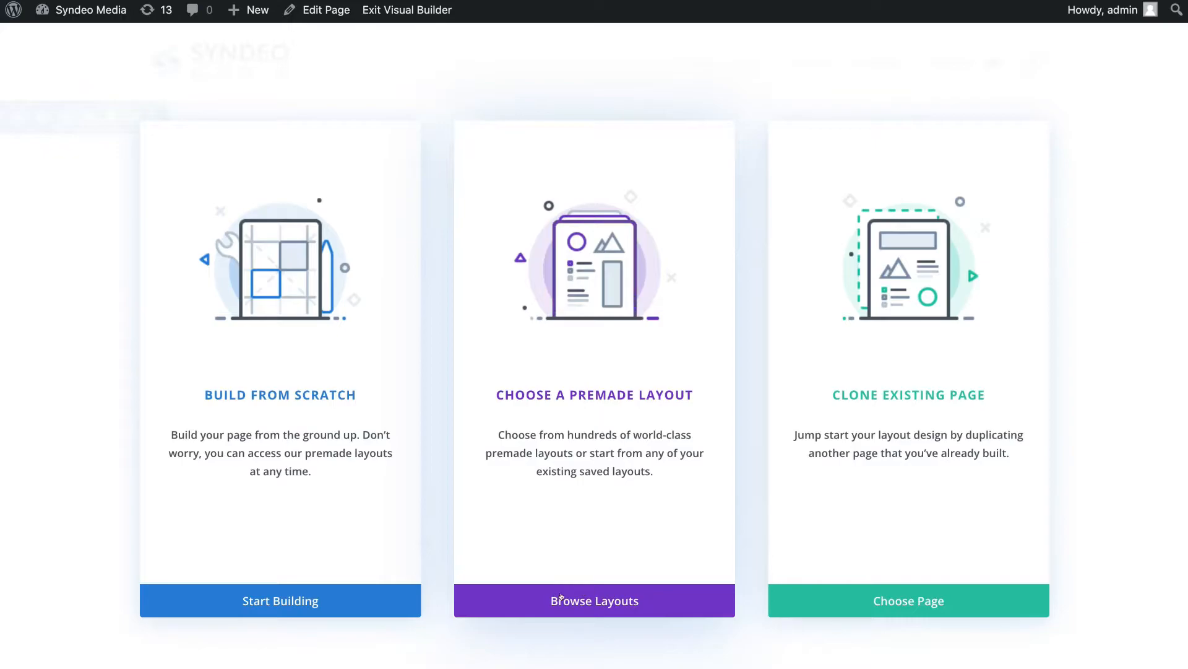
click(656, 595)
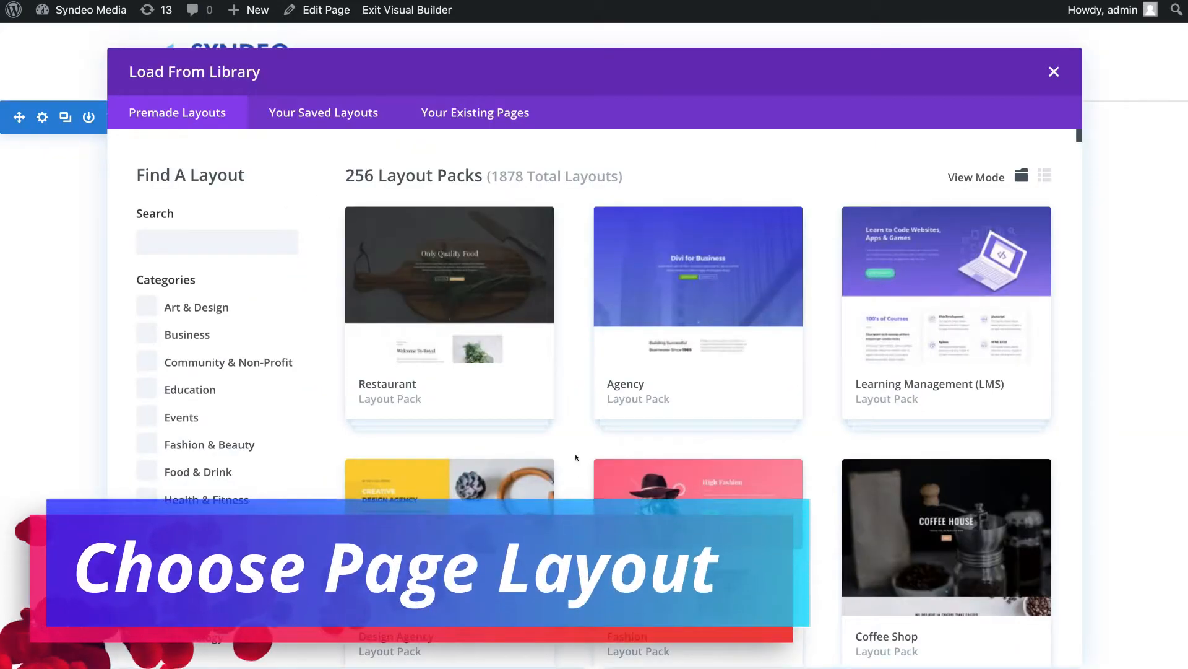
scroll(576, 457, down, 5)
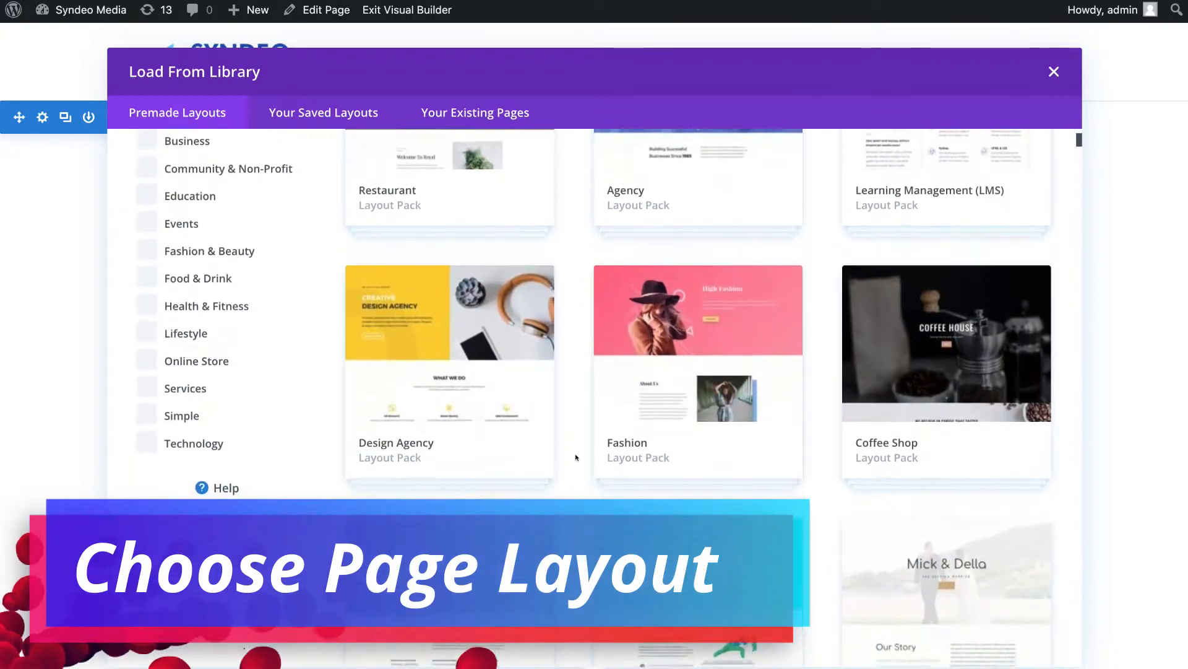
scroll(575, 457, down, 2)
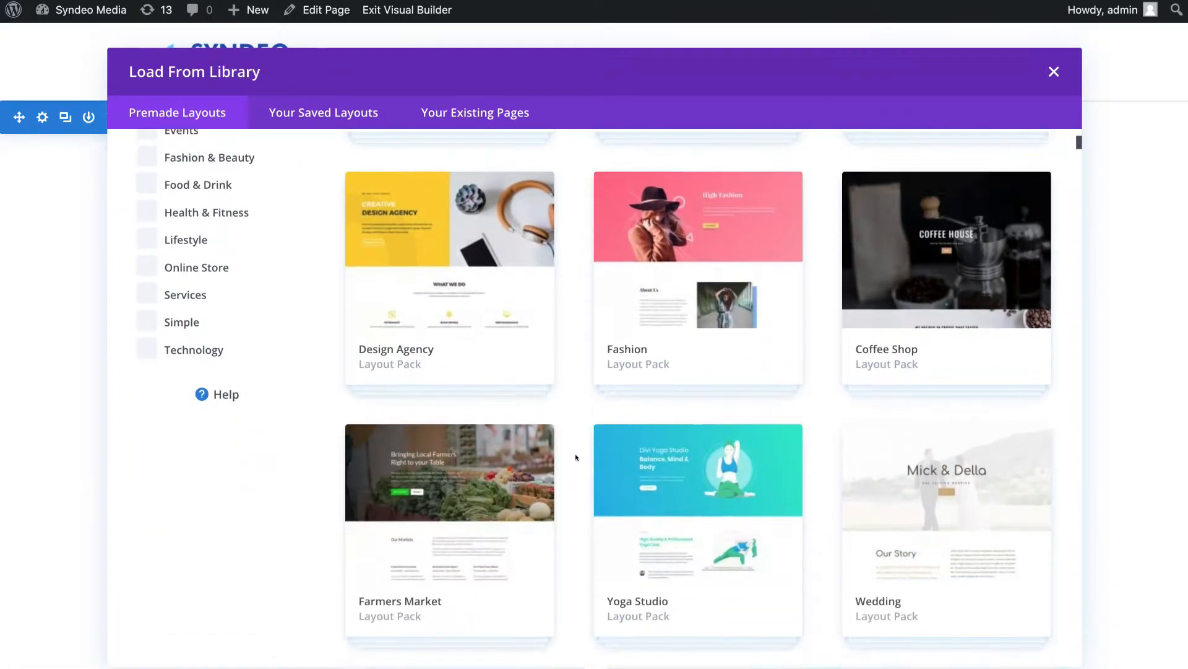
scroll(576, 457, down, 3)
scroll(575, 457, up, 10)
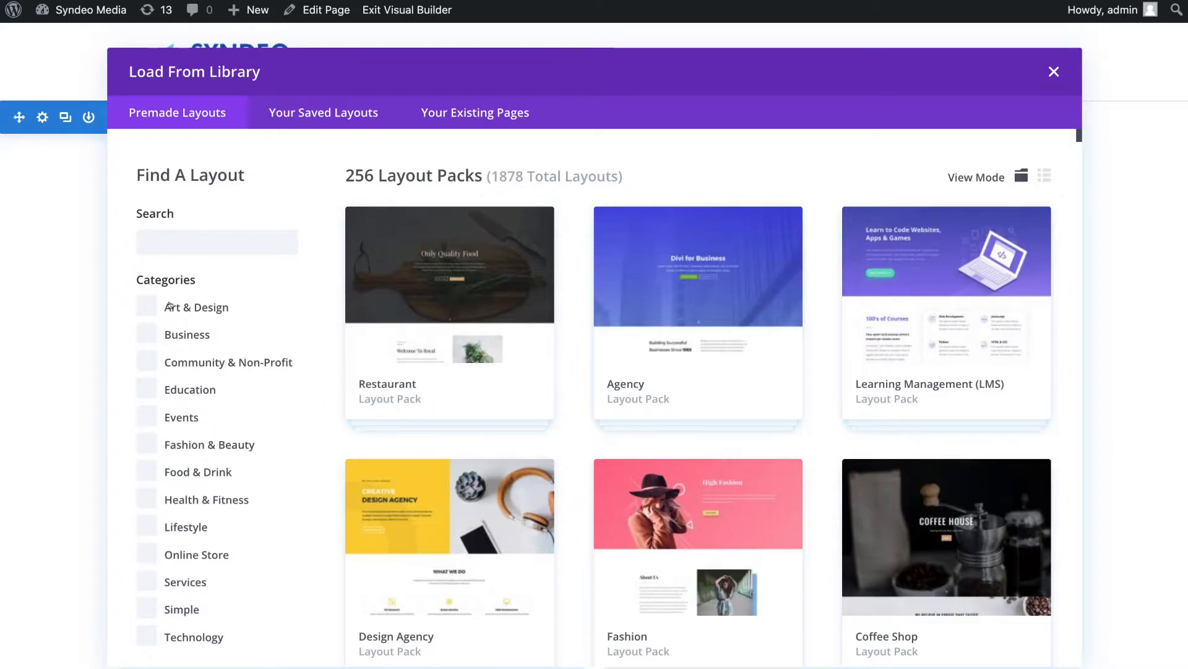
Filter the premade layouts by Business and select the About layout in the Design Agency pack.
click(141, 330)
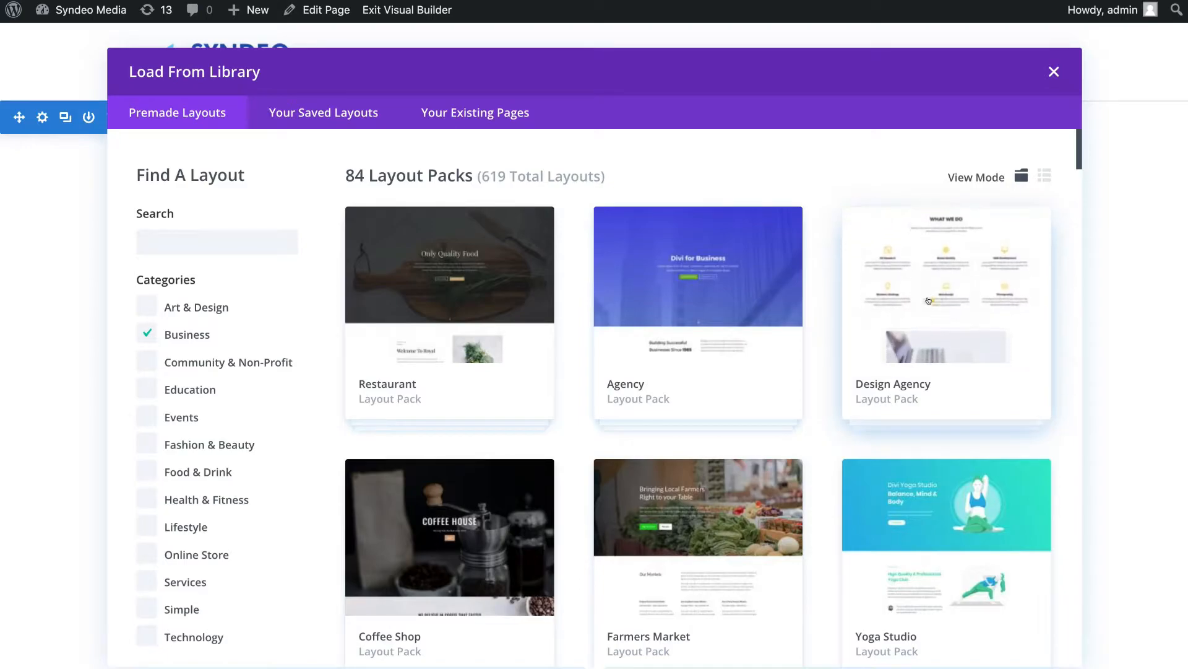
click(929, 301)
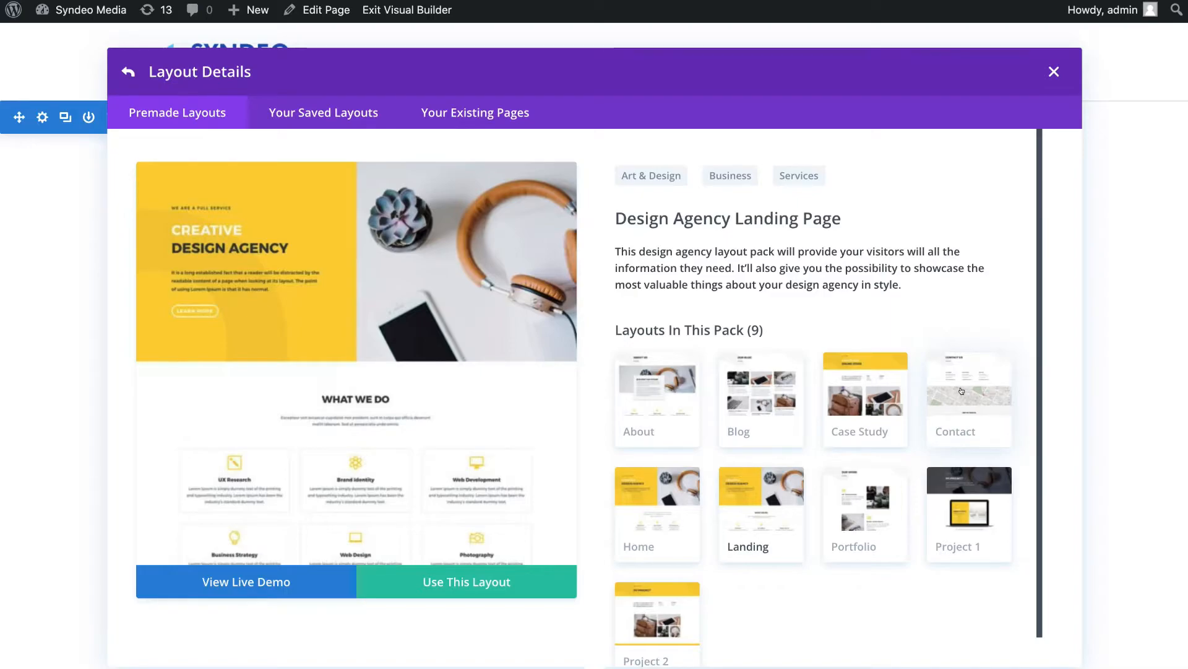
click(666, 391)
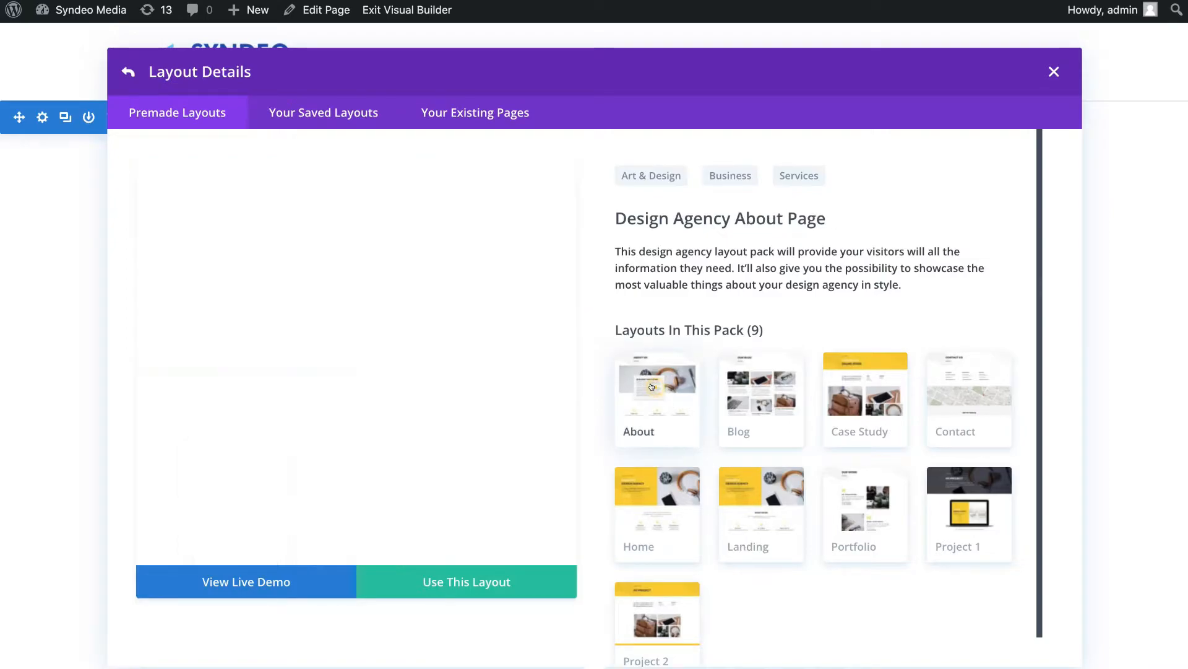
Look through the preview of the Design Agency About layout and load that layout onto the page.
scroll(458, 398, down, 2)
scroll(456, 397, down, 10)
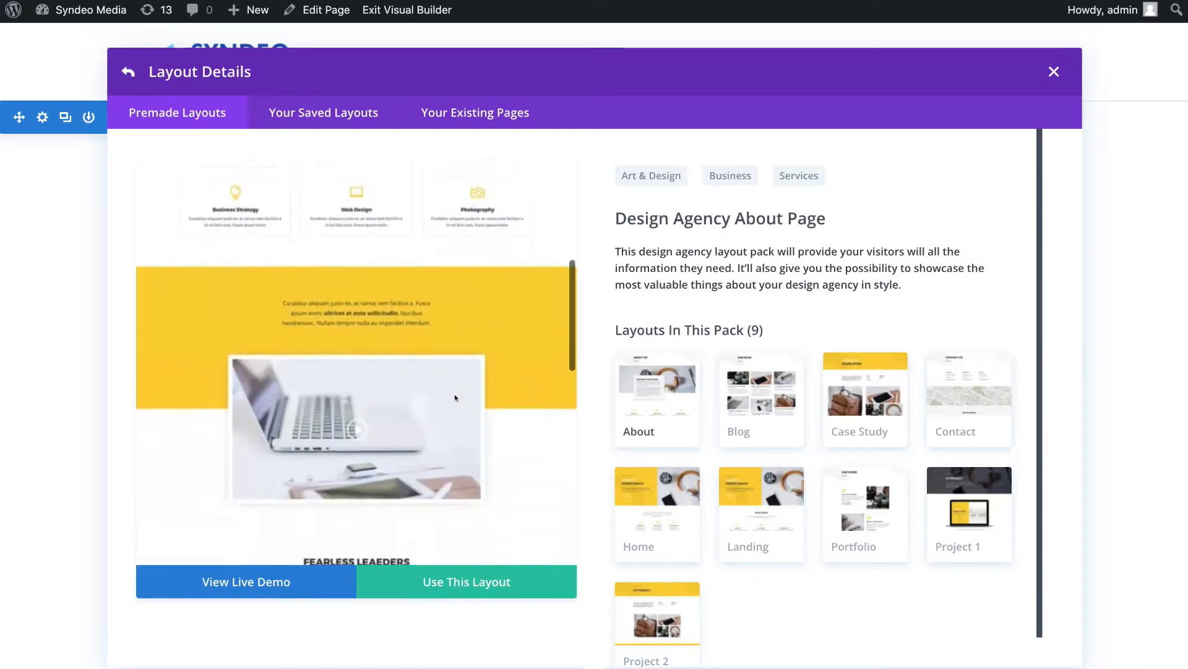
scroll(455, 397, down, 8)
scroll(456, 397, up, 8)
scroll(456, 398, up, 10)
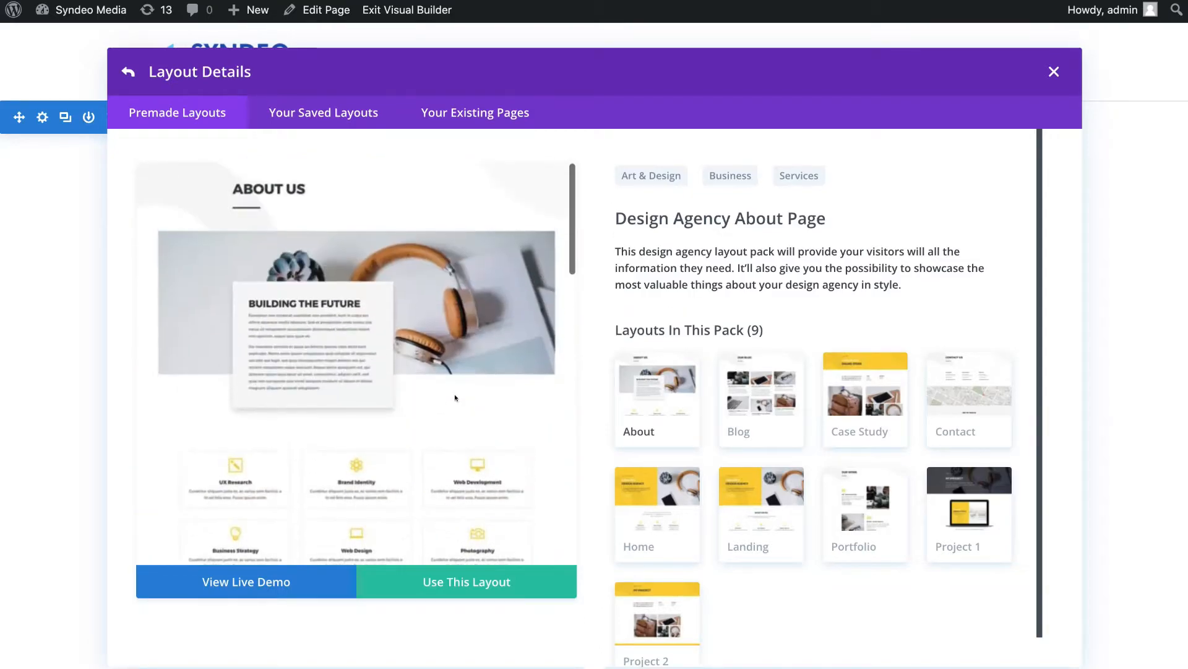
click(497, 573)
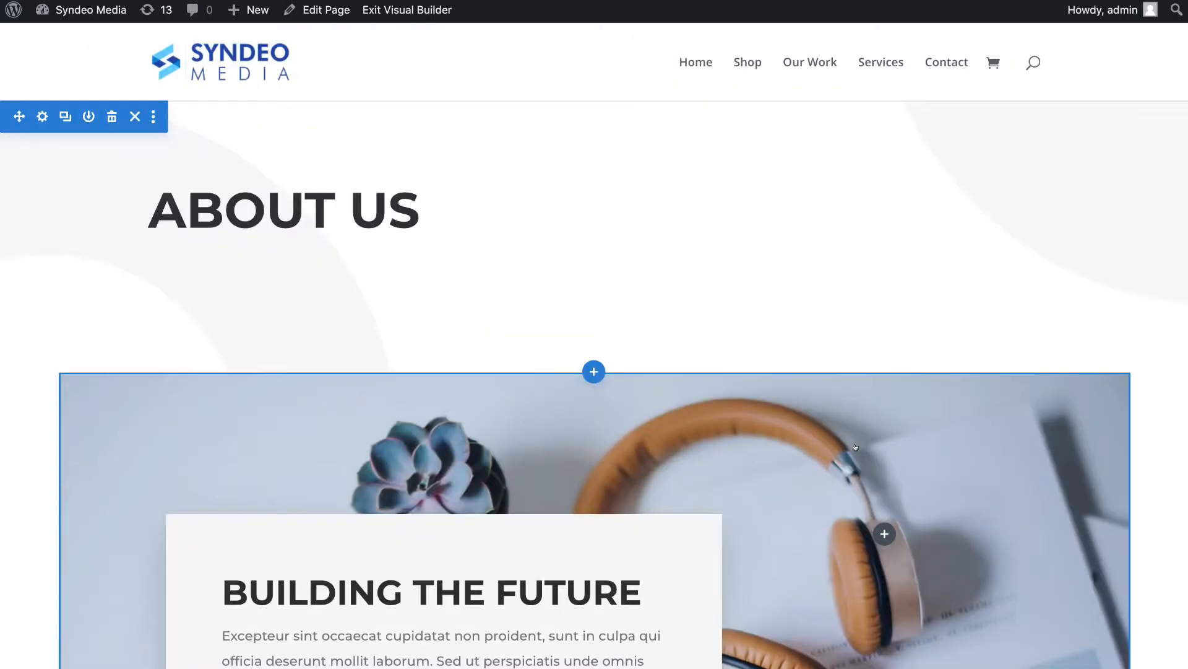
Review the whole loaded About page, from the heading down to the contact form and back up.
scroll(855, 447, down, 6)
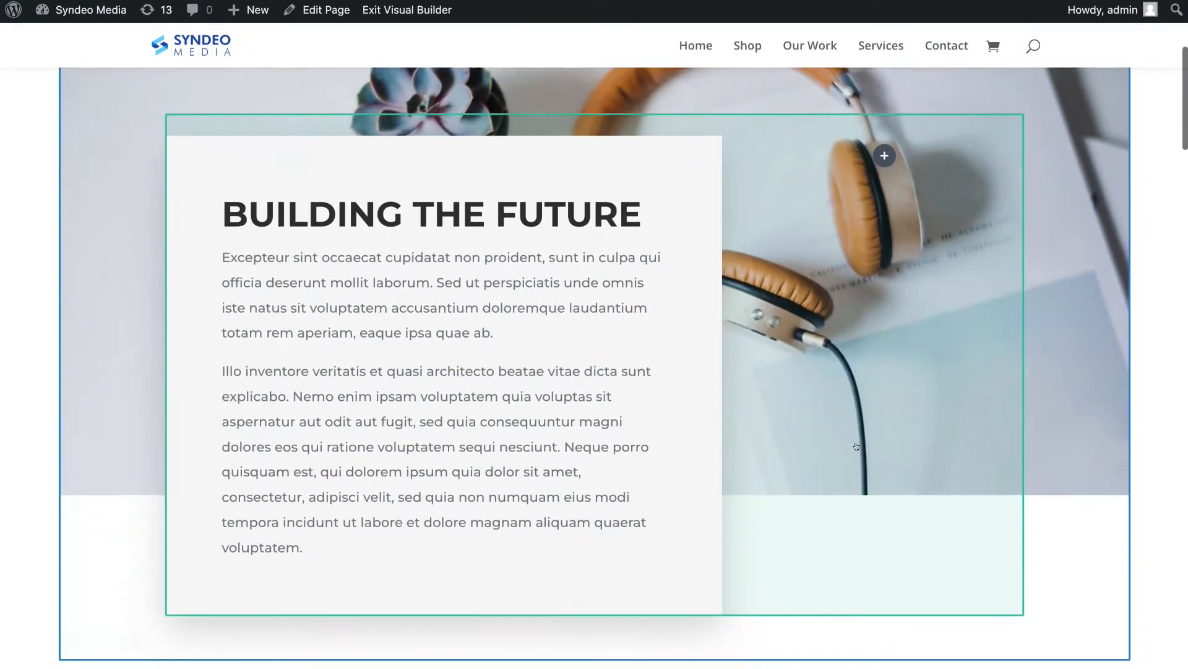
scroll(856, 446, down, 8)
scroll(856, 446, down, 11)
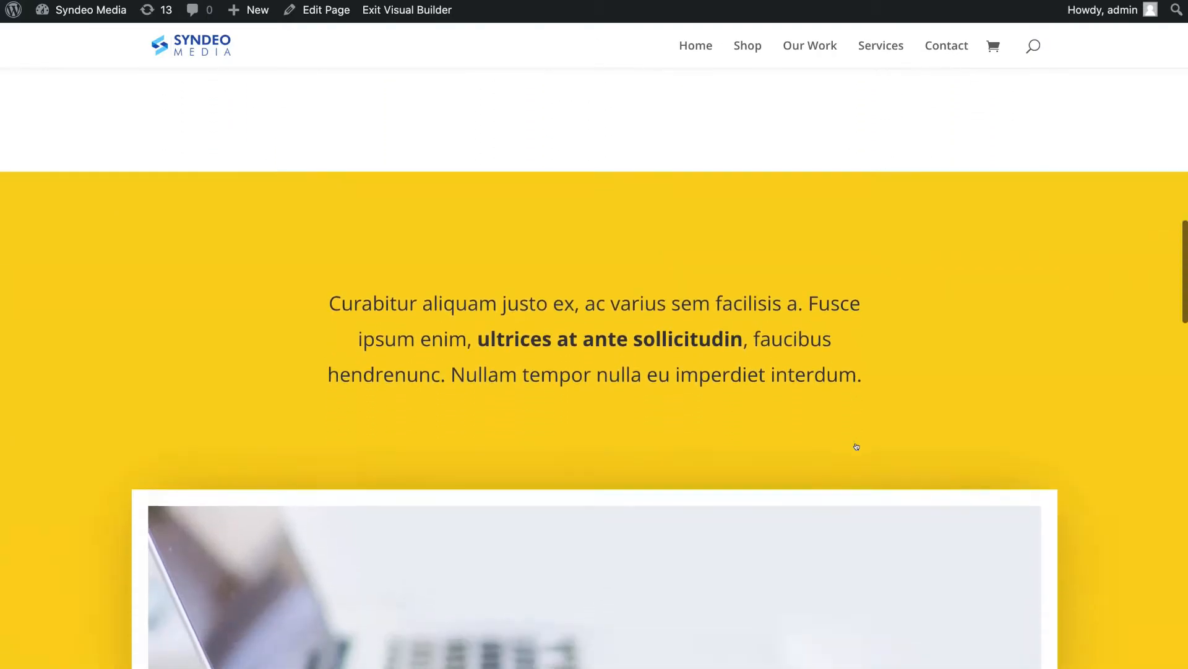
scroll(857, 447, down, 14)
scroll(857, 447, down, 7)
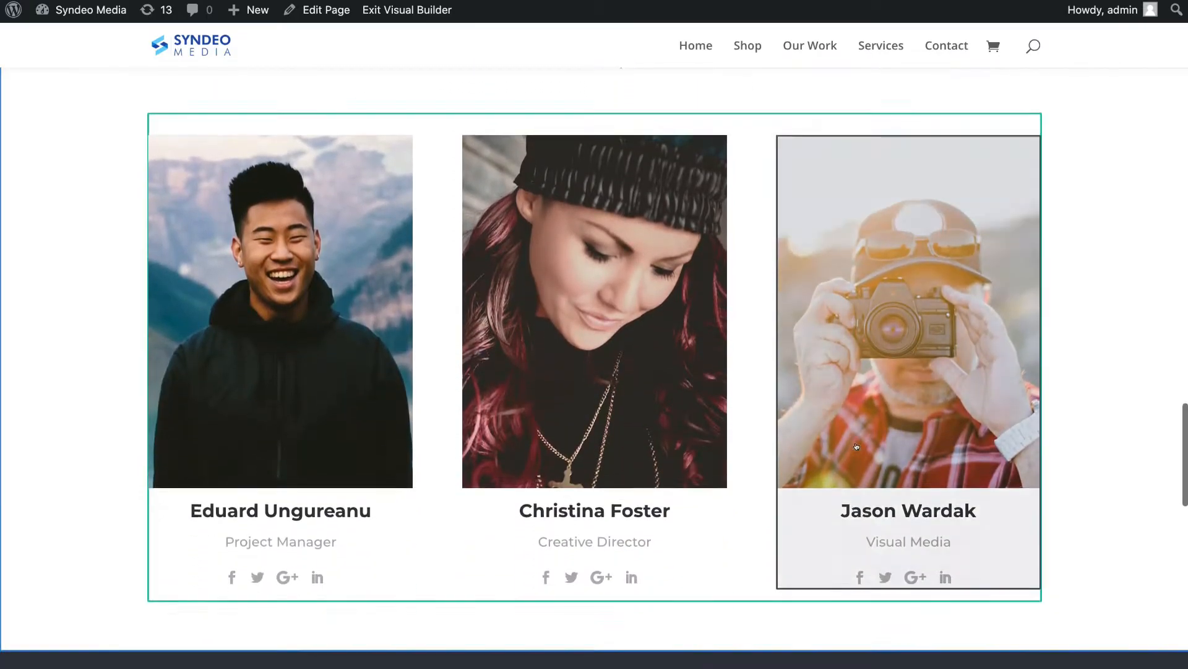
scroll(857, 446, down, 20)
scroll(857, 446, down, 3)
scroll(857, 447, down, 3)
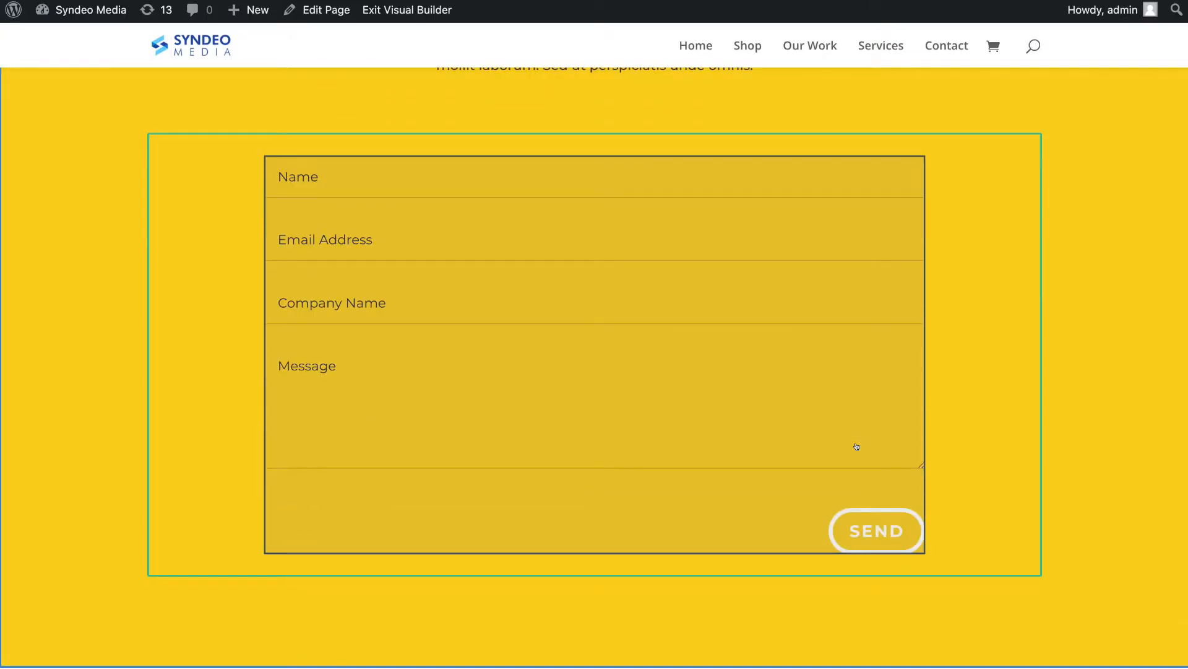
scroll(857, 446, up, 14)
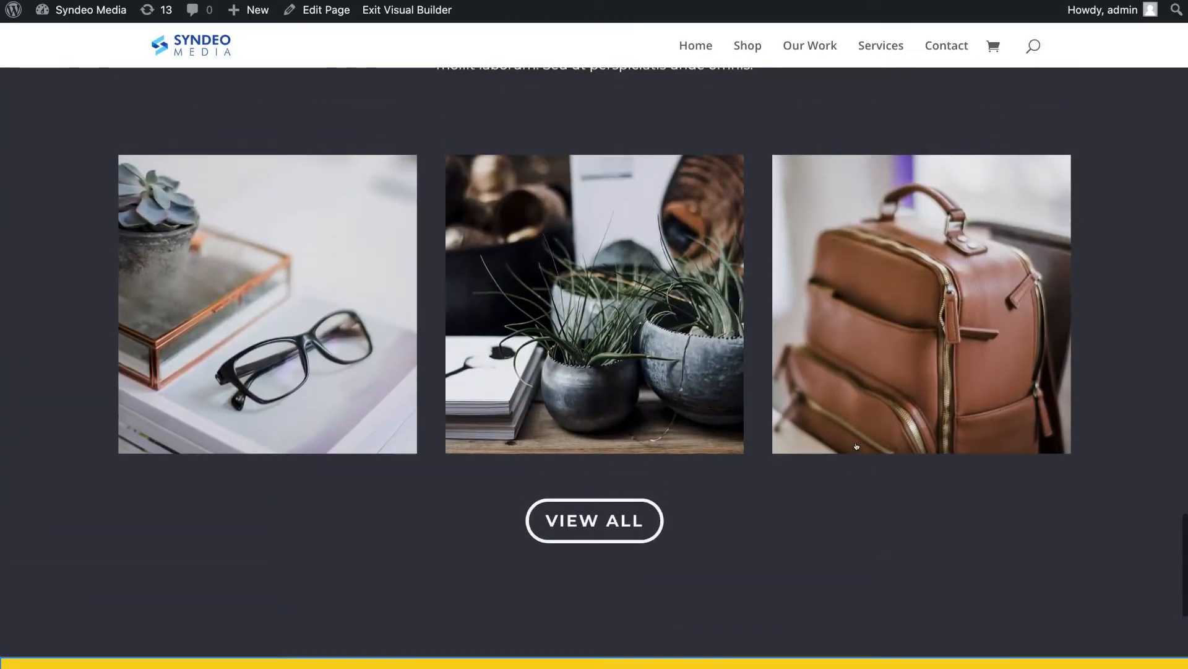
scroll(857, 446, up, 9)
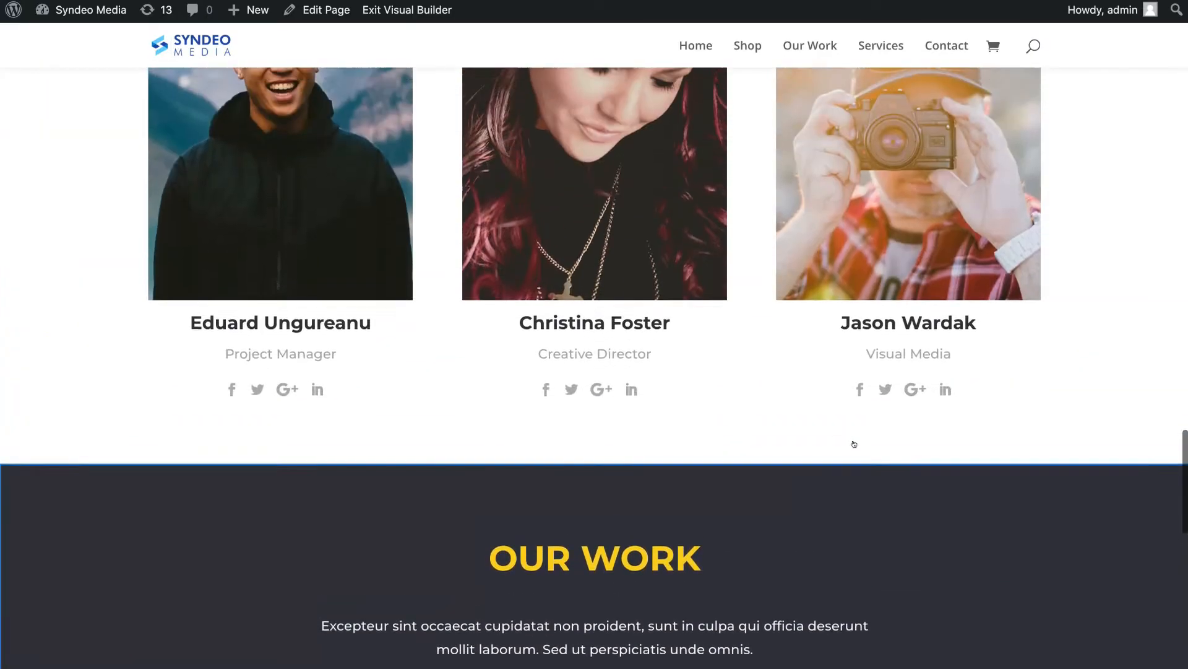
scroll(854, 444, up, 12)
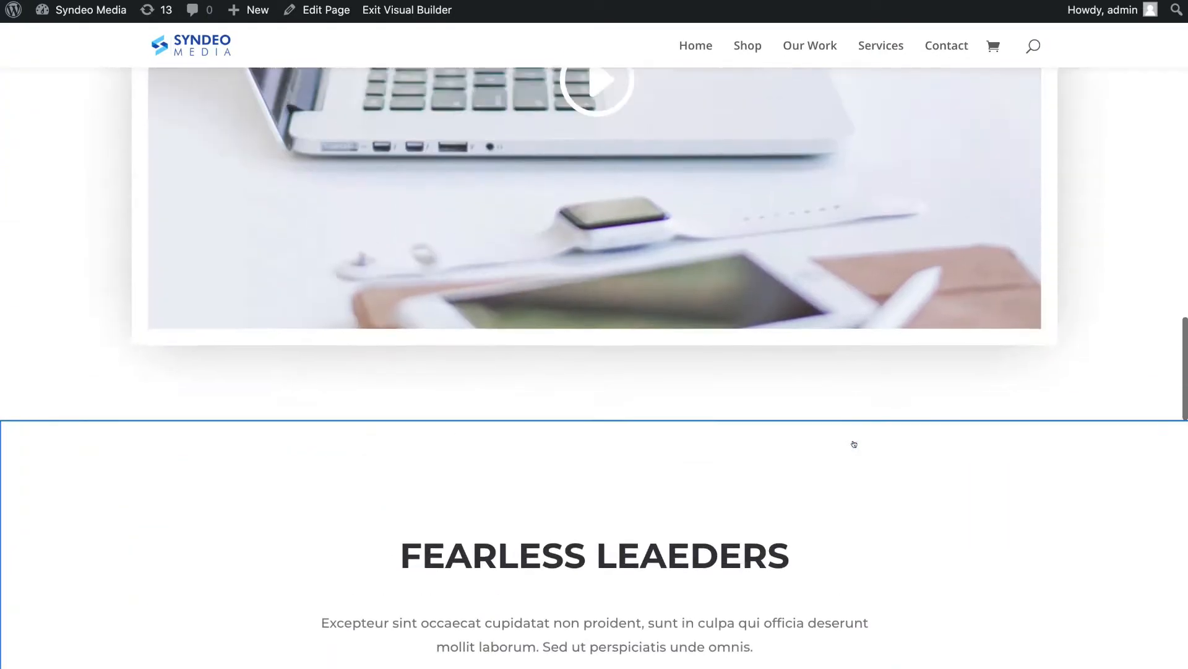
scroll(855, 444, up, 13)
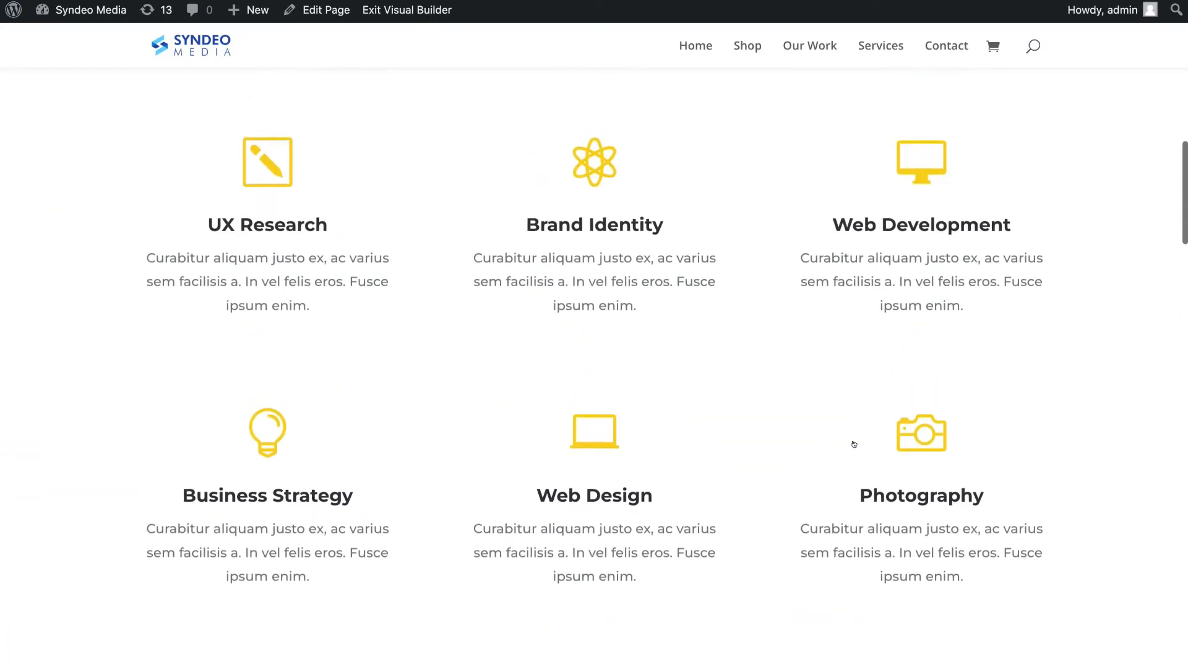
scroll(855, 444, up, 15)
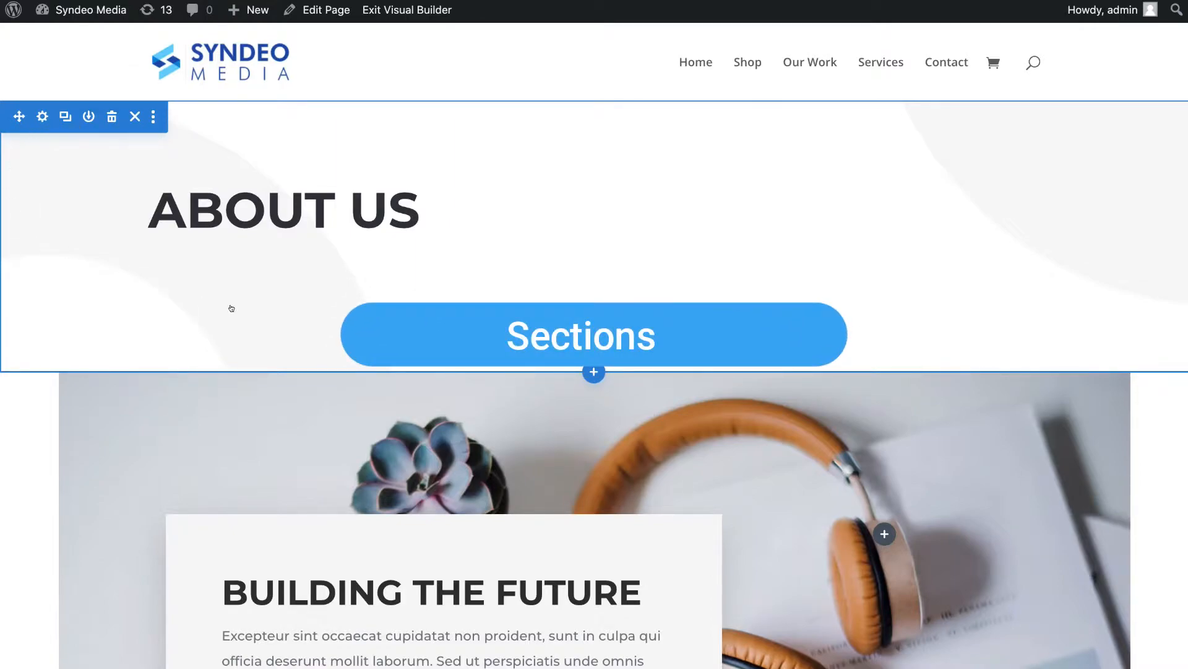
Examine how the page is divided into sections, from the About Us header to the block of six services.
scroll(92, 176, down, 2)
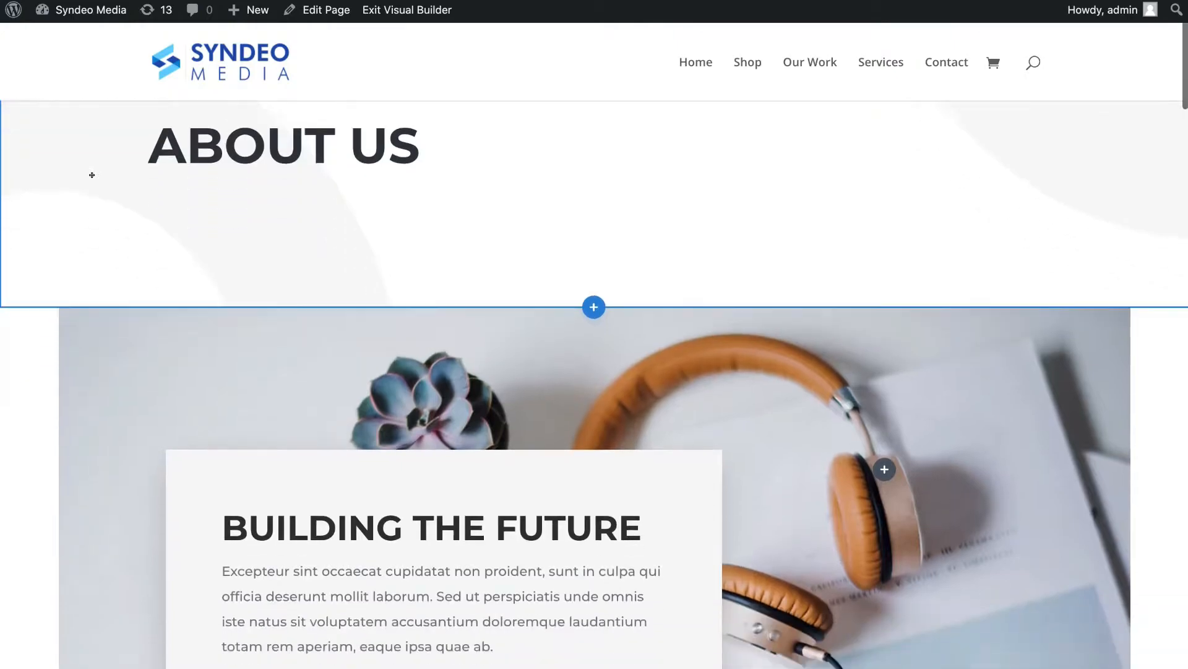
scroll(92, 175, down, 4)
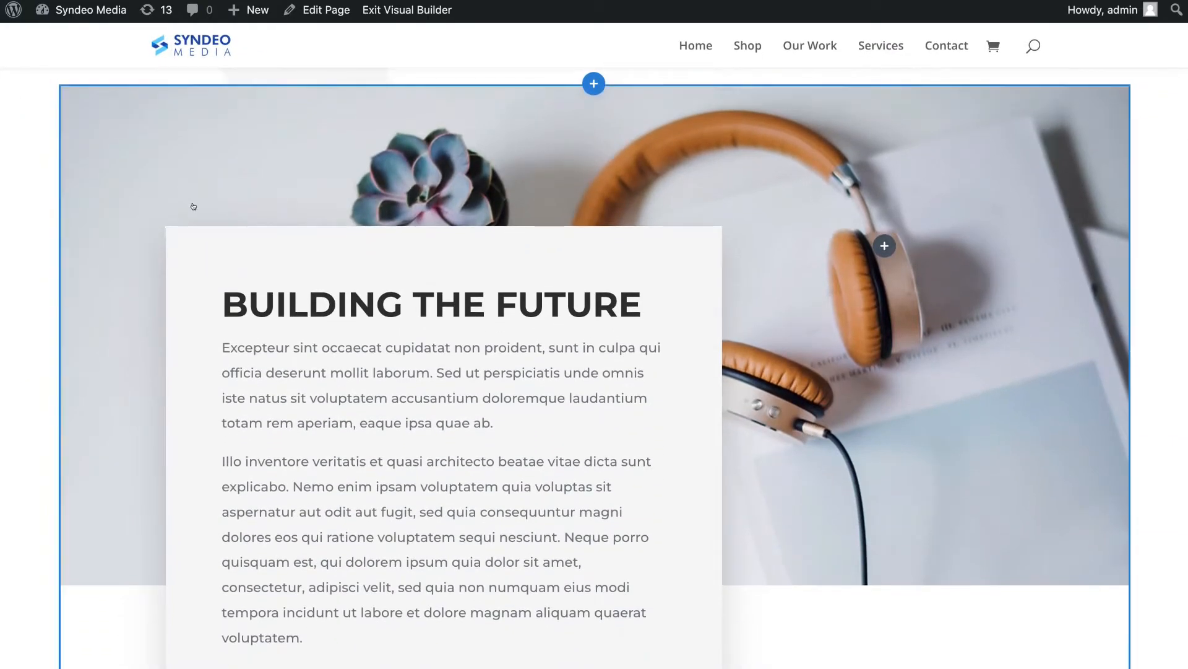
scroll(120, 206, down, 9)
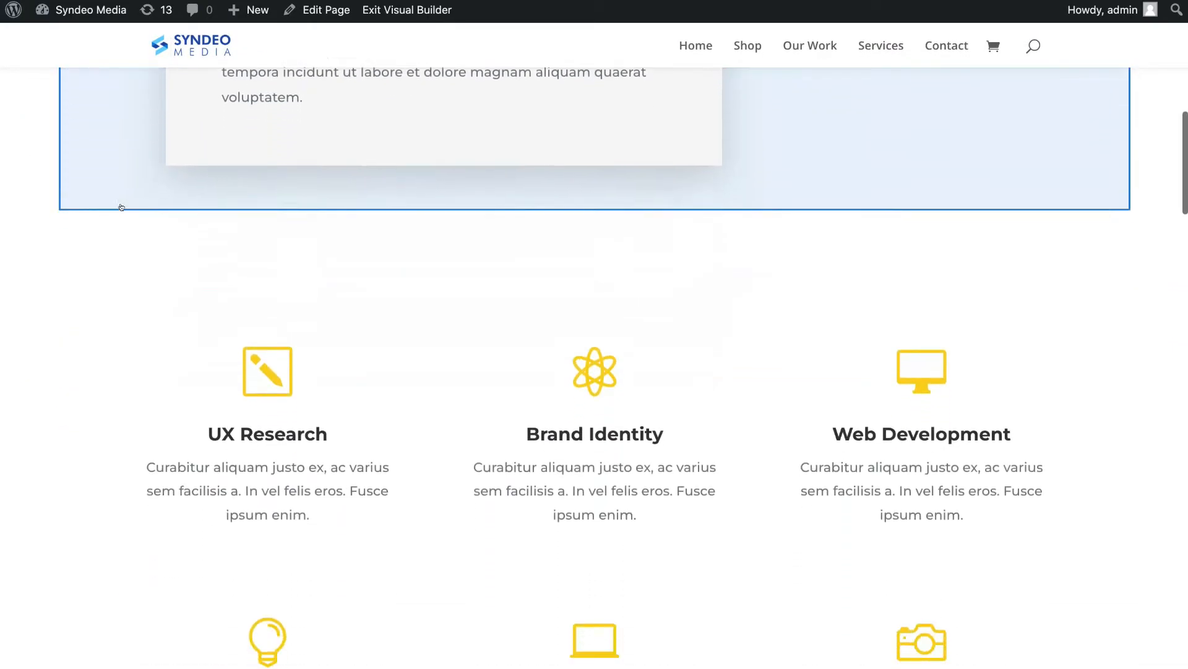
scroll(104, 255, down, 7)
scroll(92, 247, up, 3)
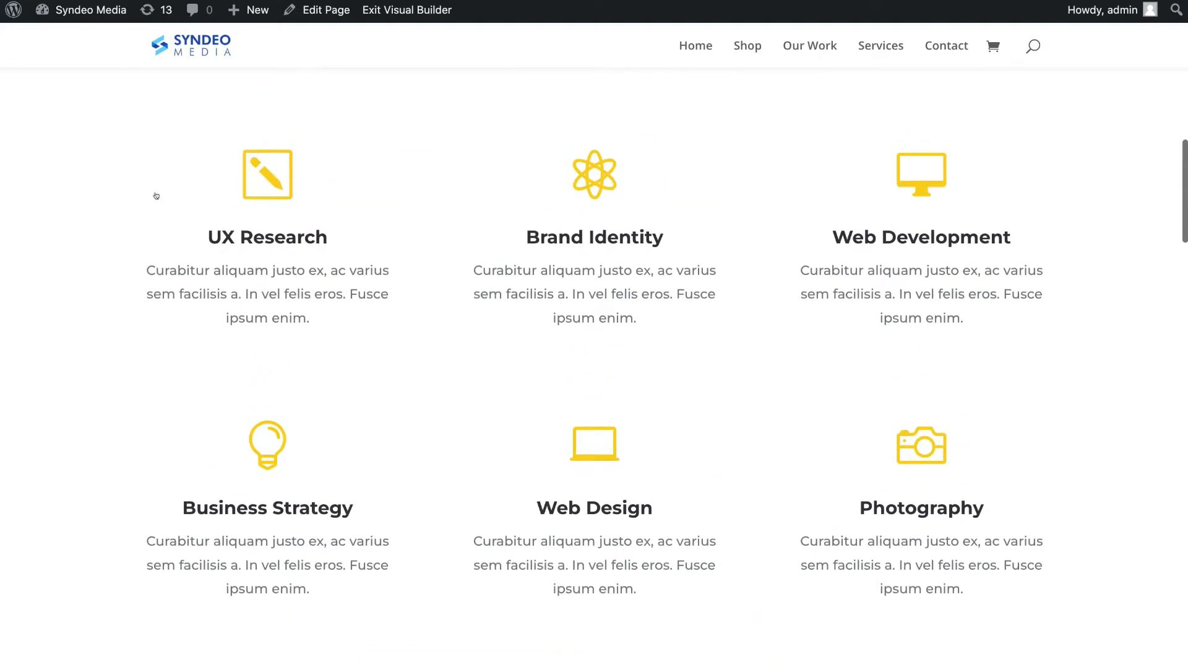
scroll(35, 141, up, 2)
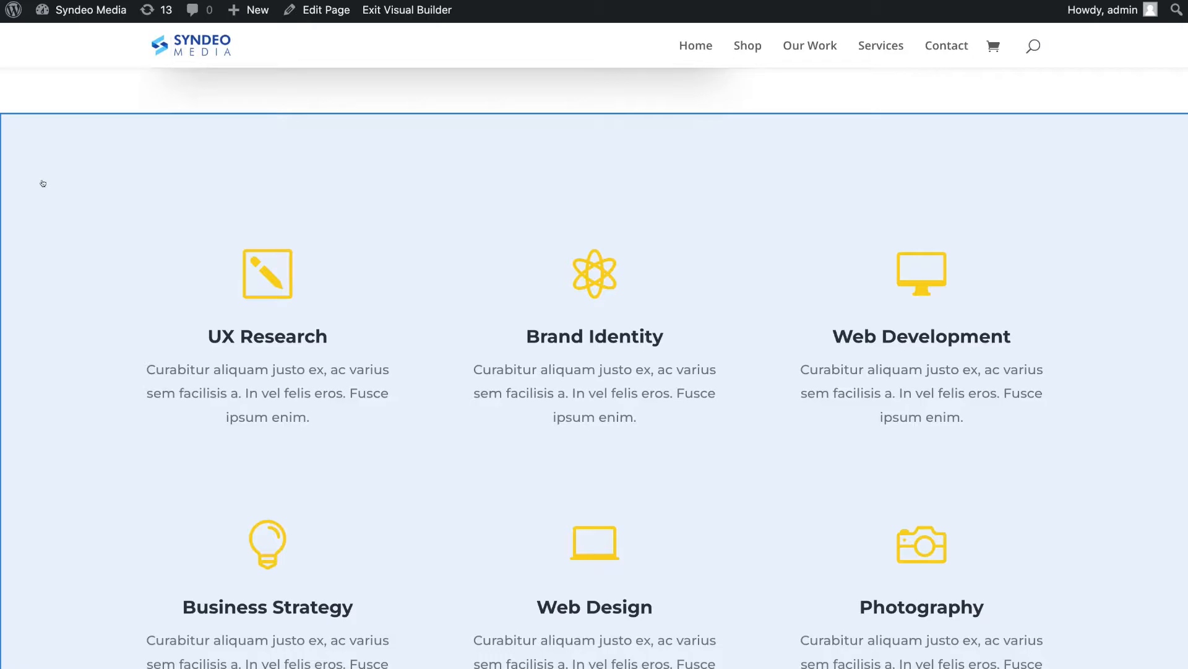
Shorten the page's main heading from "About Us" to "About".
scroll(41, 183, up, 10)
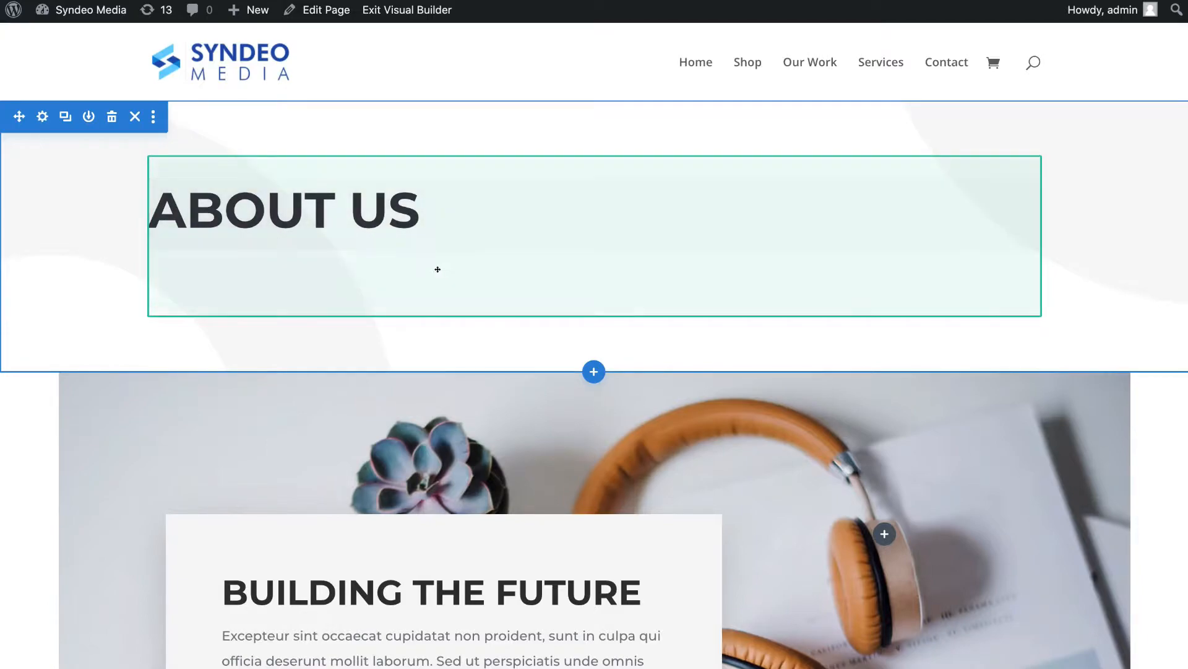
scroll(450, 267, down, 10)
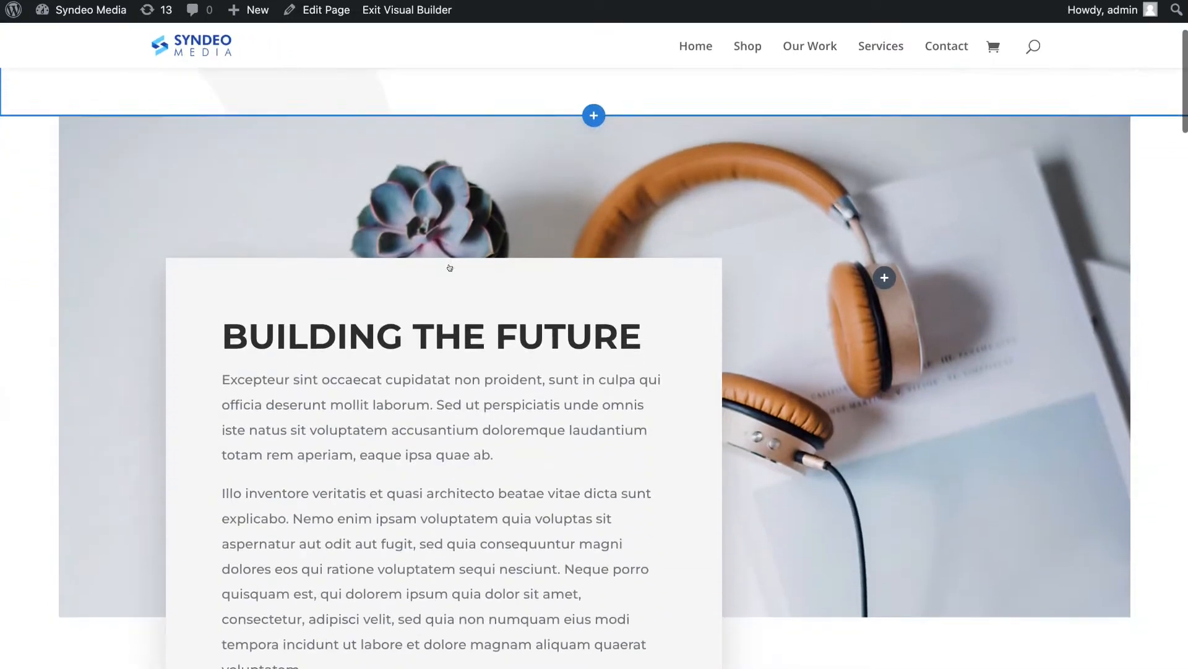
scroll(450, 259, down, 5)
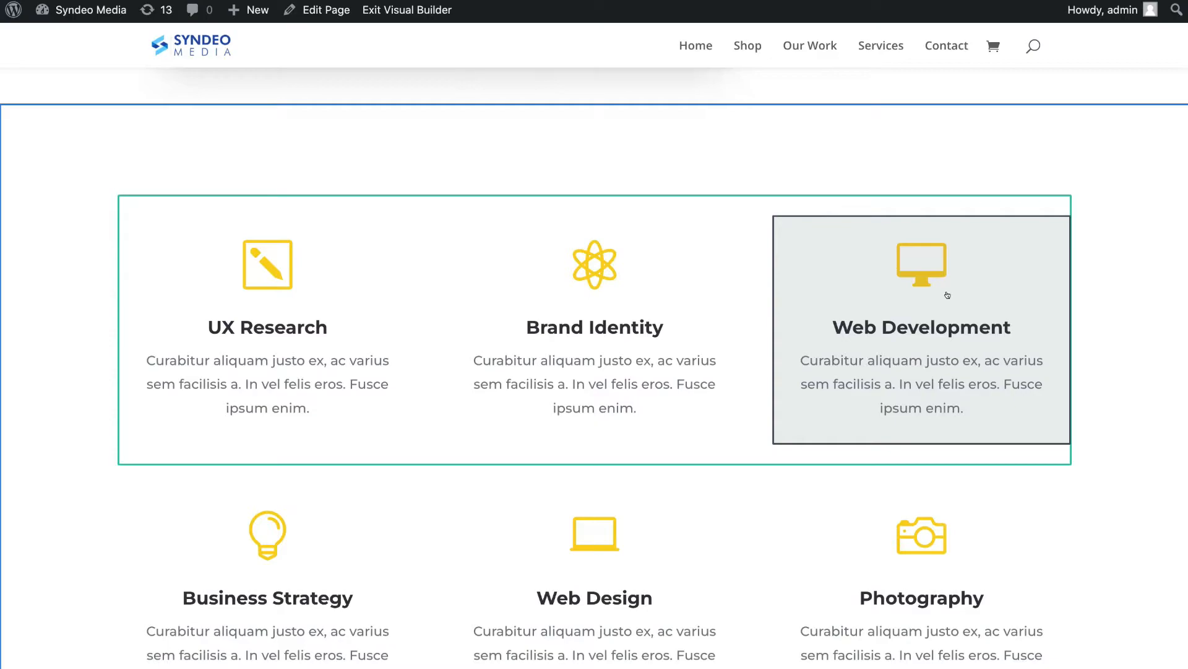
scroll(947, 295, up, 15)
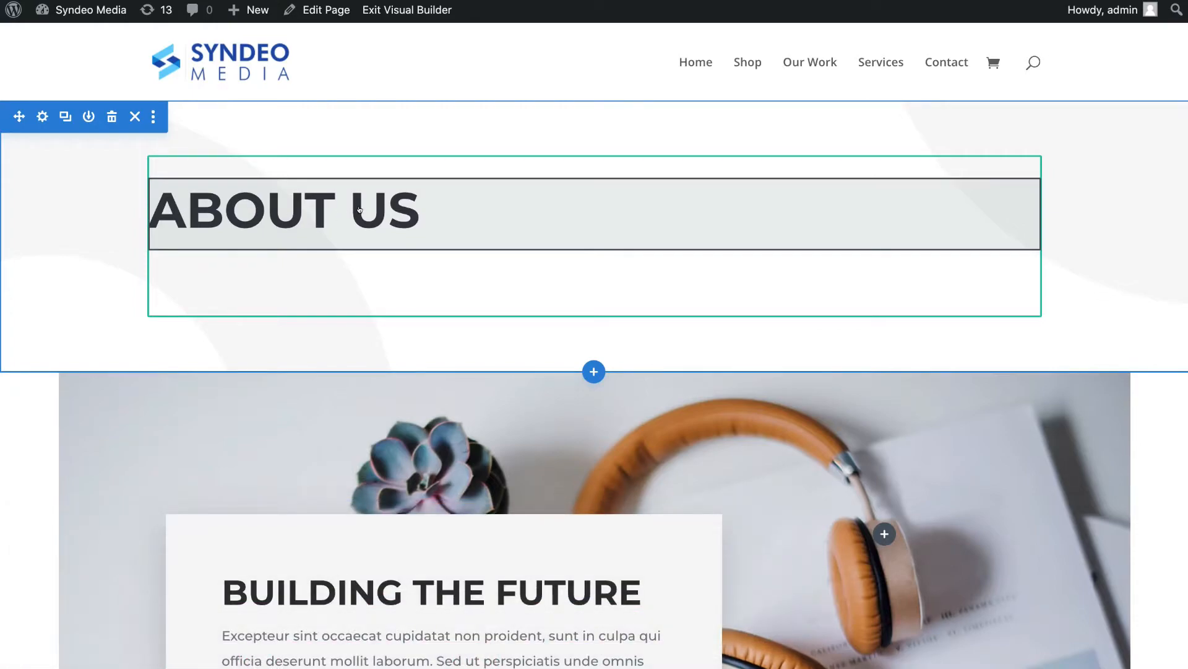
click(408, 206)
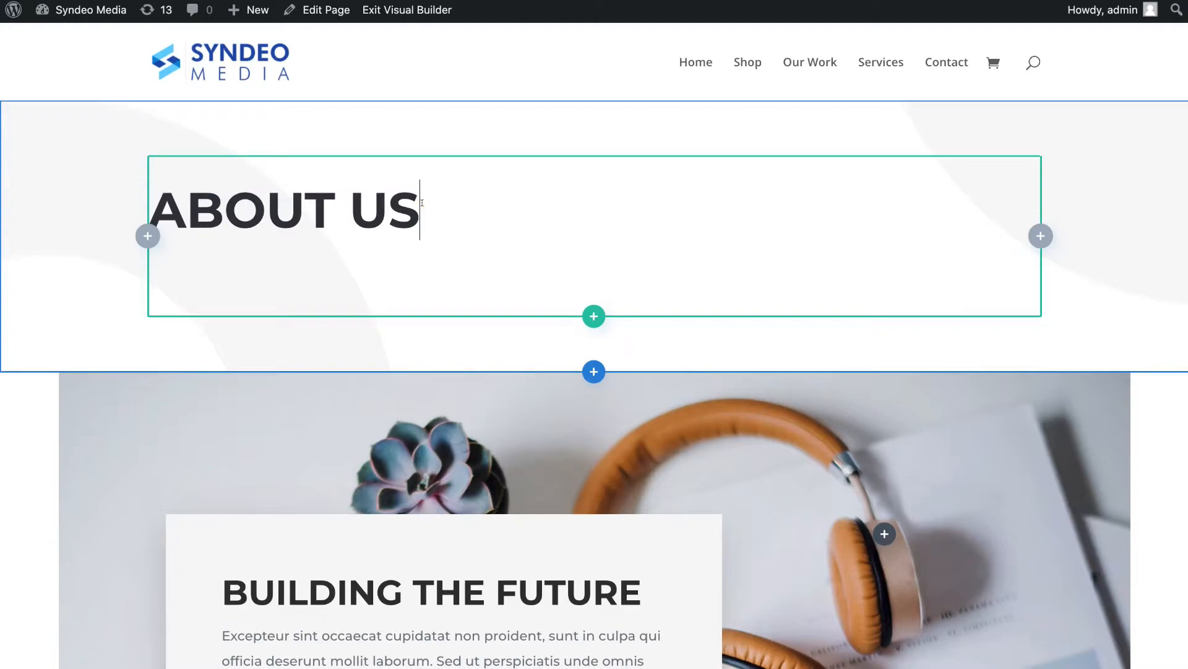
key(BackSpace)
key(BackSpace)
key(BackSpace)
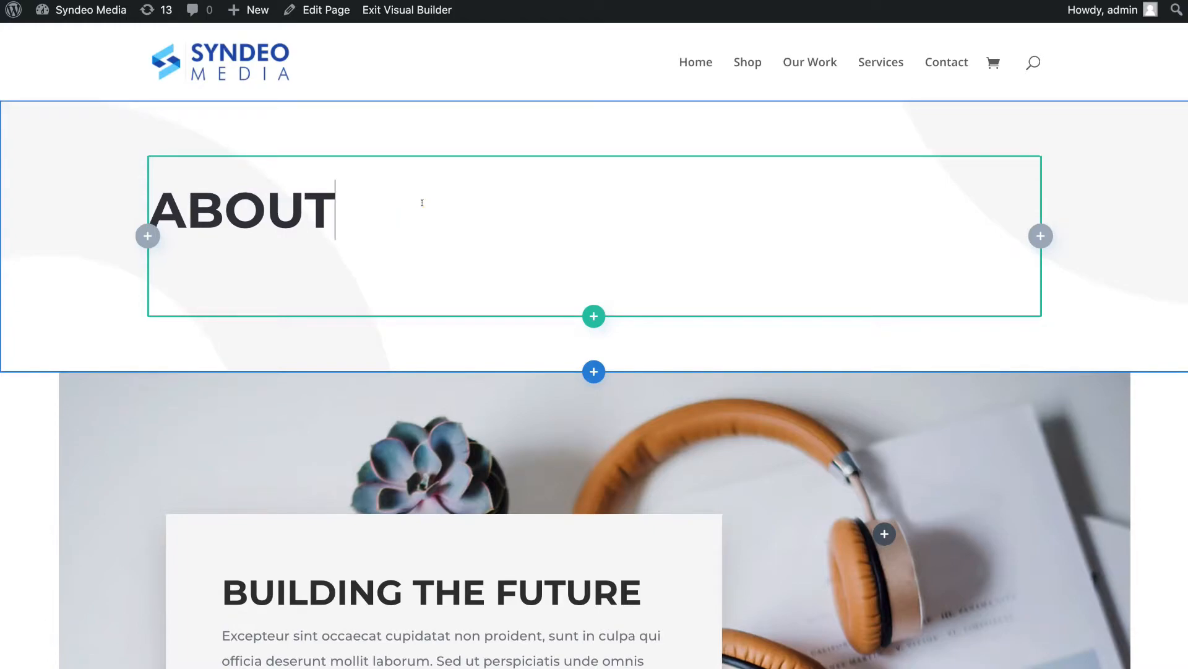
Open the text settings of the "Building the Future" block, enlarge and reposition the settings window, and examine the body text.
scroll(319, 271, down, 3)
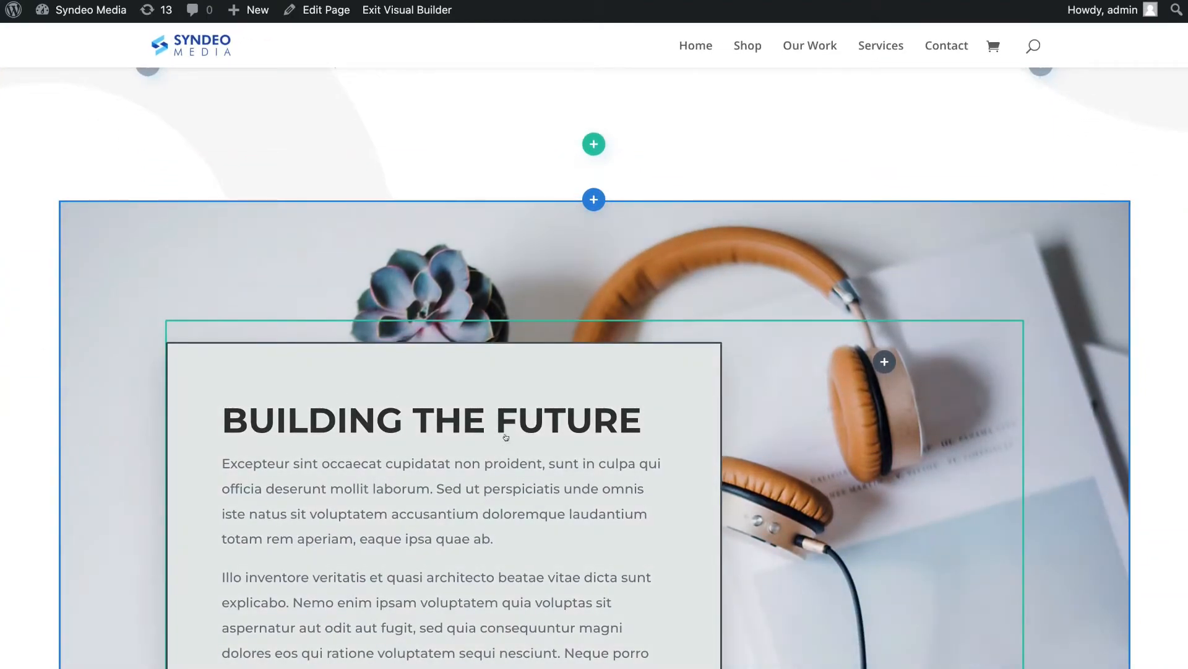
mouse_move(479, 398)
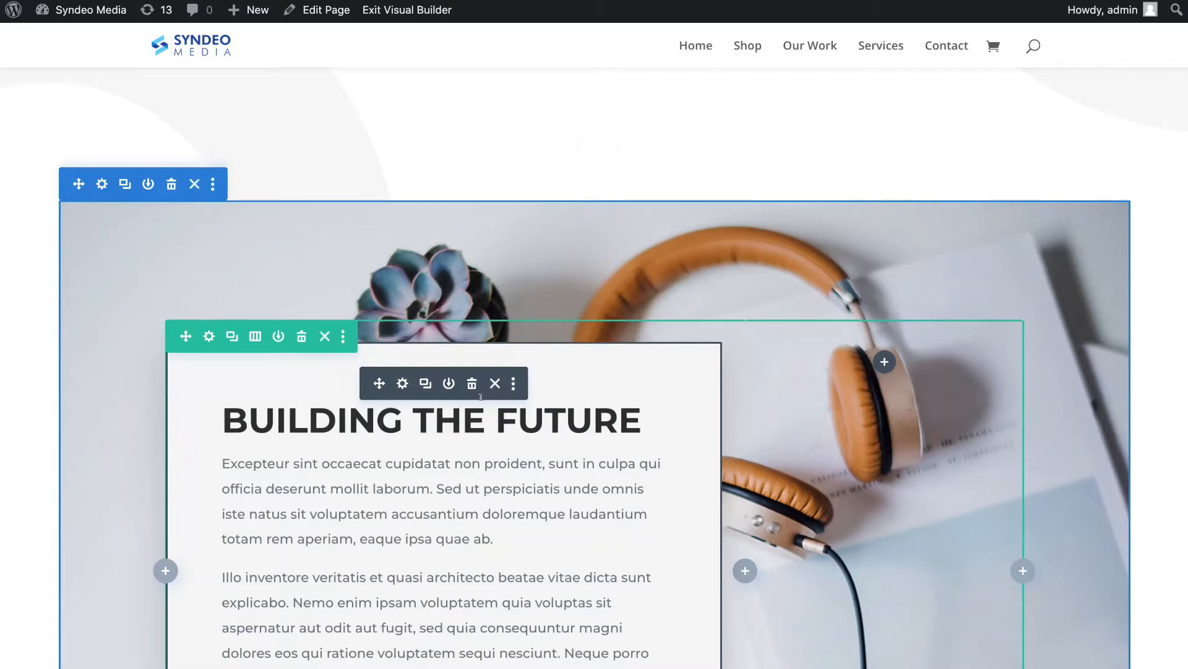
click(402, 383)
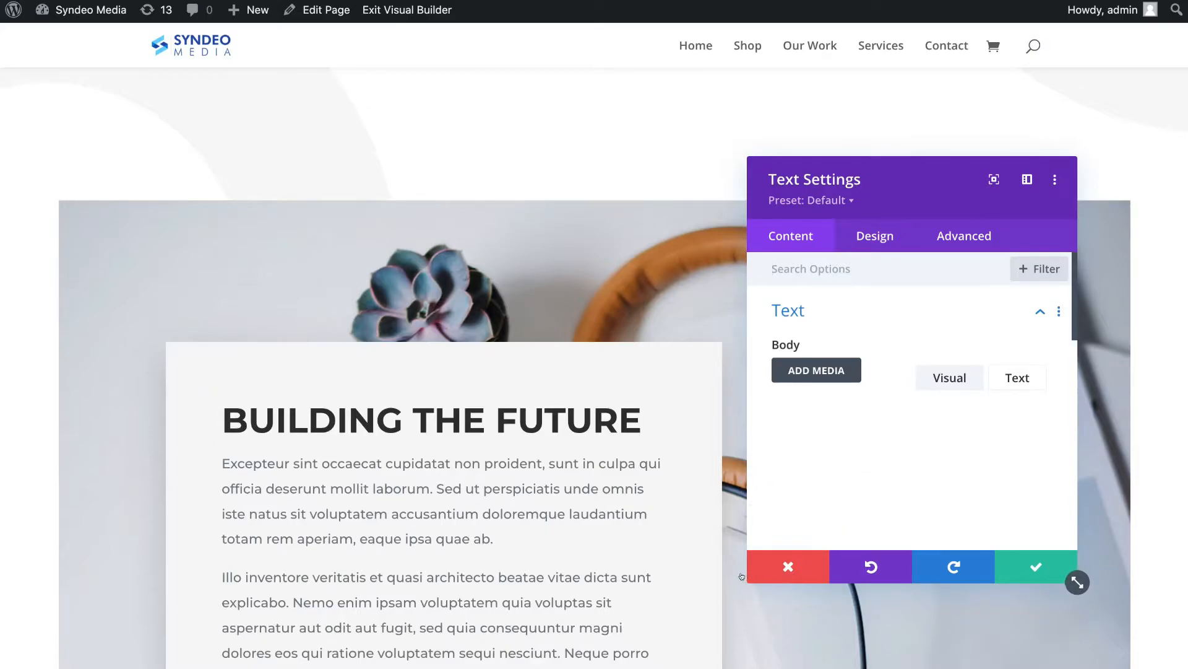
drag(1078, 582, 1179, 666)
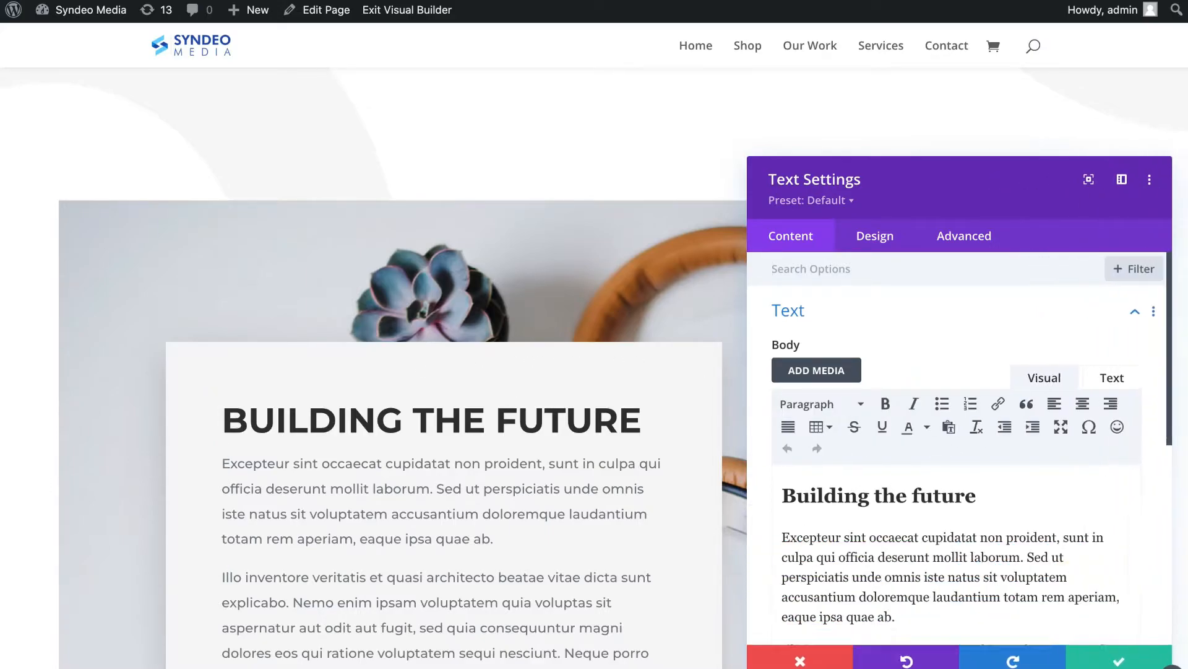
drag(888, 186, 603, 131)
drag(894, 626, 1139, 630)
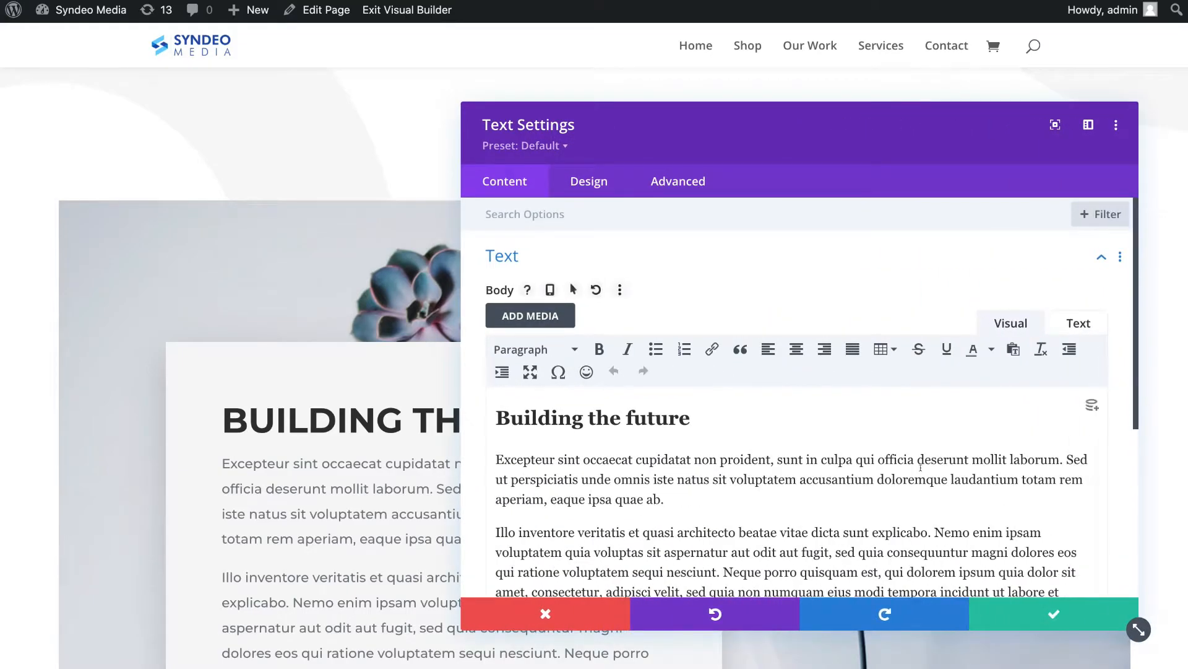
scroll(350, 420, down, 2)
scroll(350, 420, down, 2)
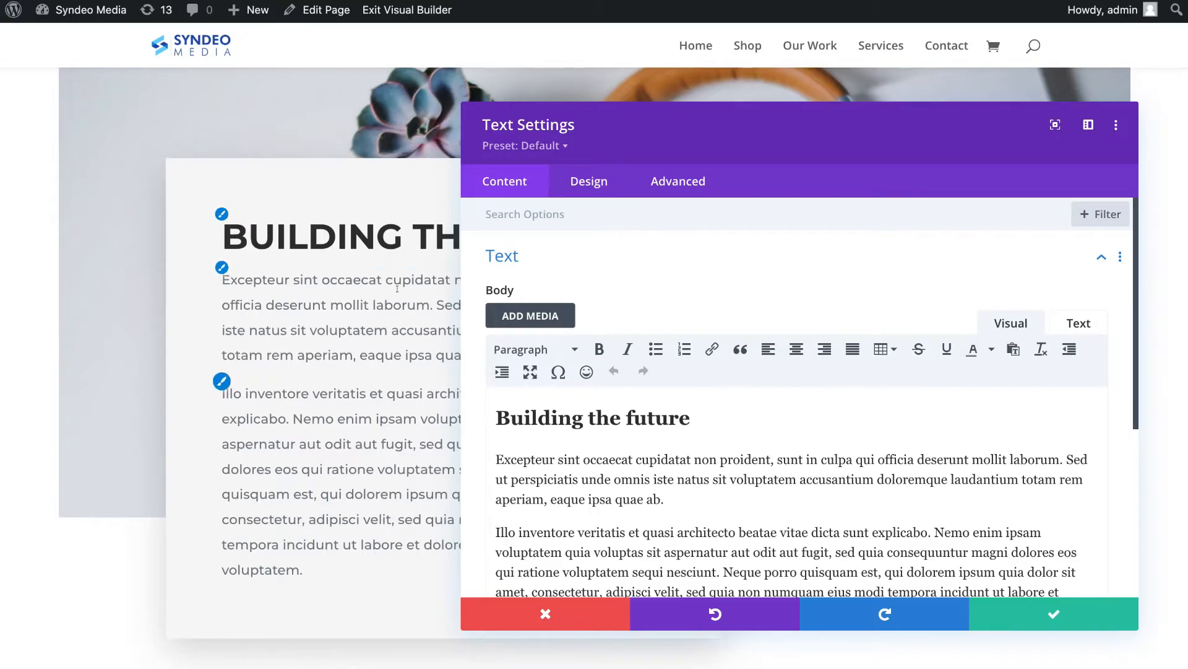
scroll(737, 368, down, 2)
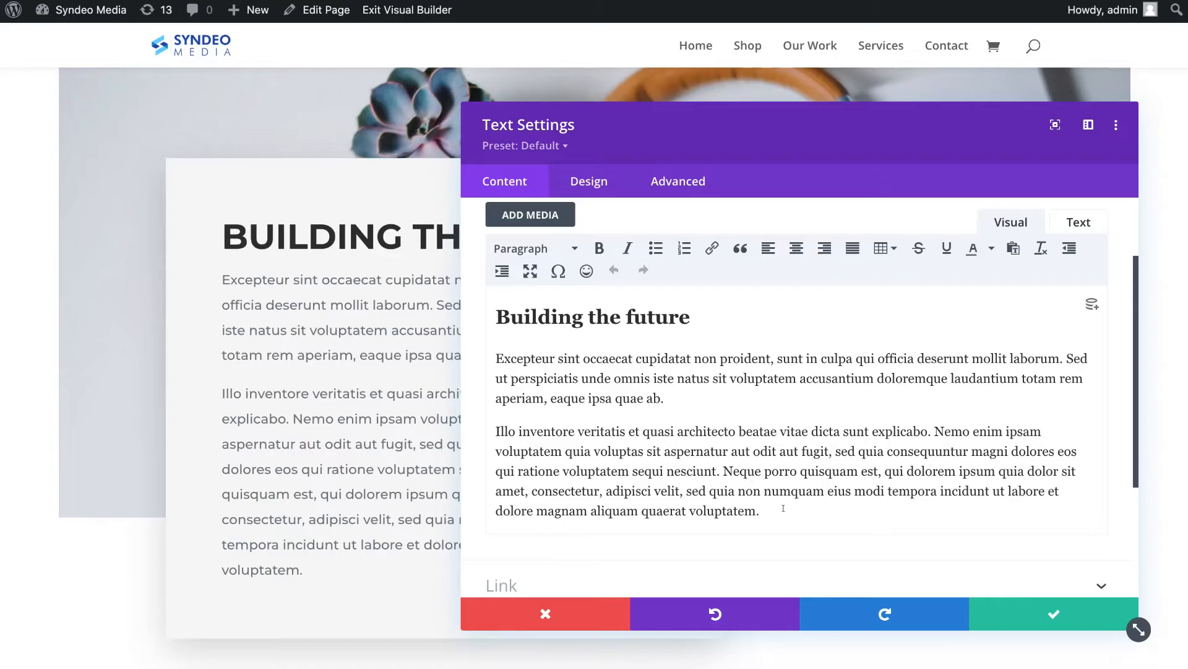
drag(767, 507, 493, 429)
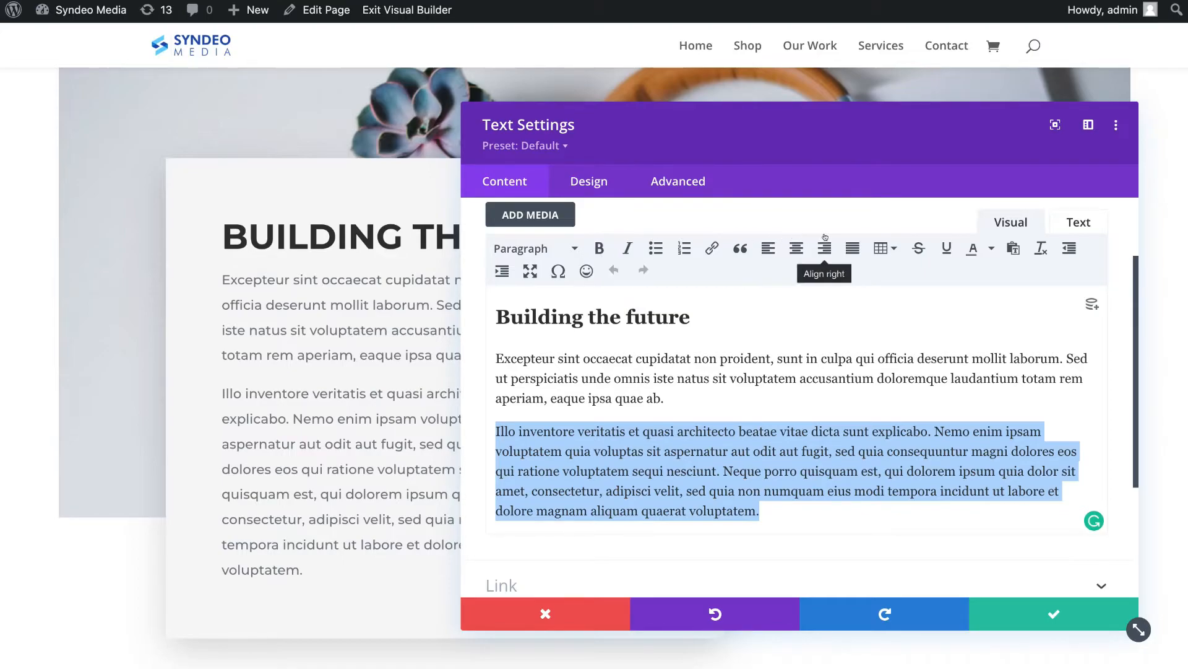
Examine the block's text design options, including font, weight, color, size, letter spacing, line height and shadow.
click(574, 182)
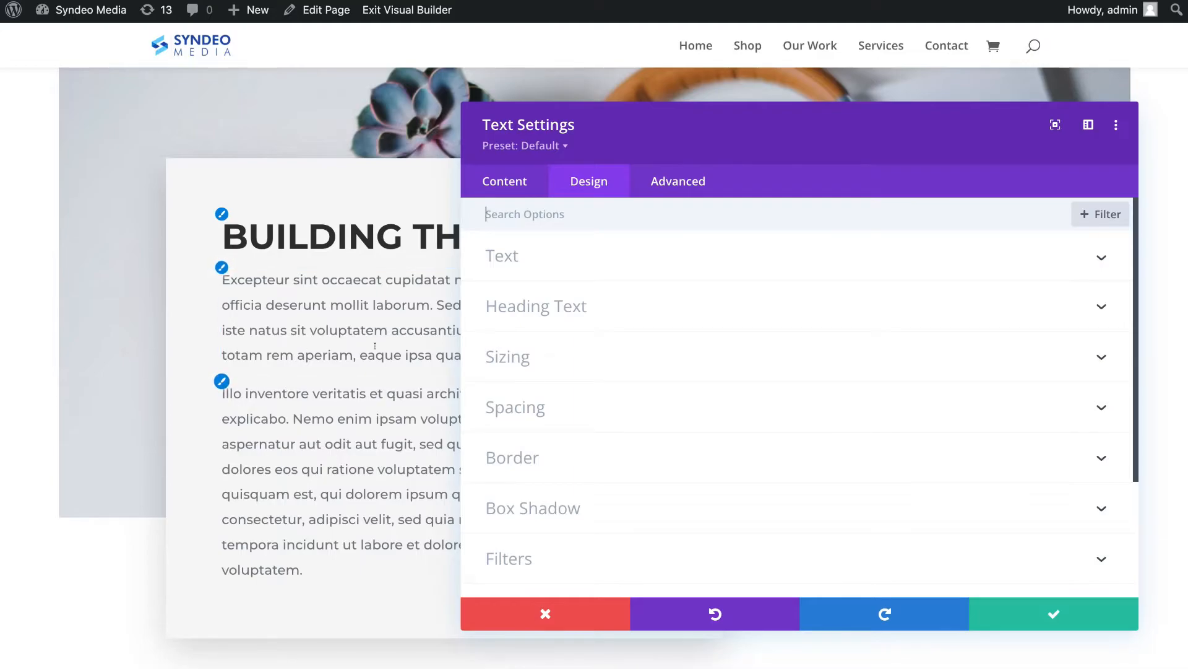
click(519, 258)
scroll(621, 327, down, 2)
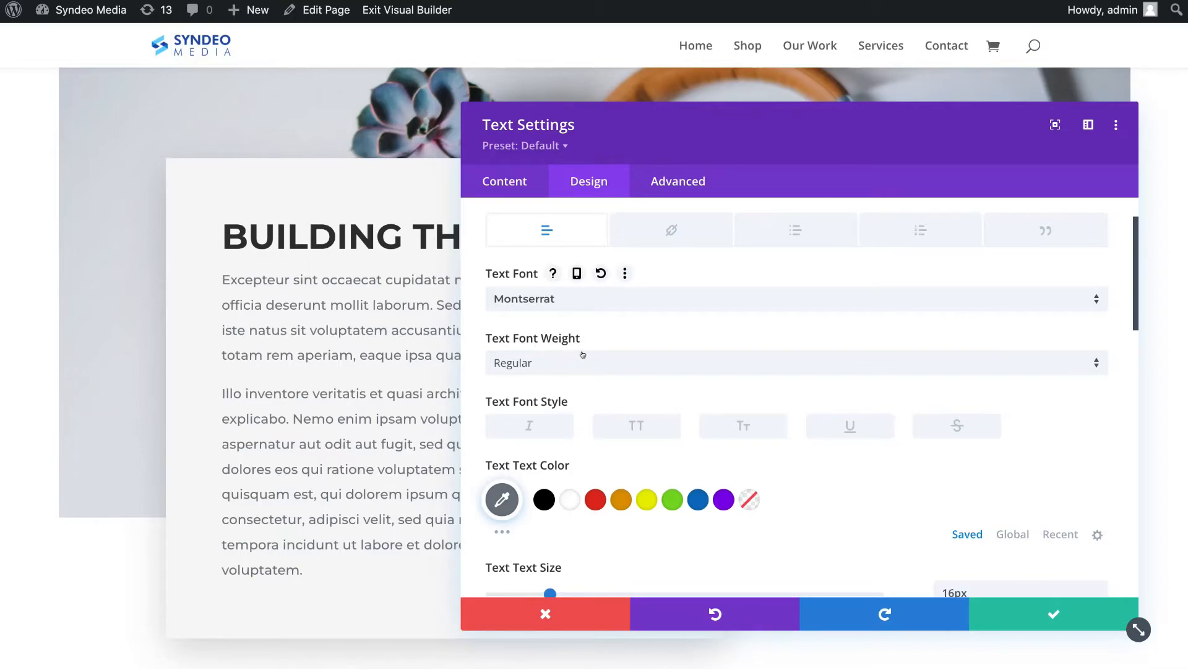
scroll(555, 366, down, 2)
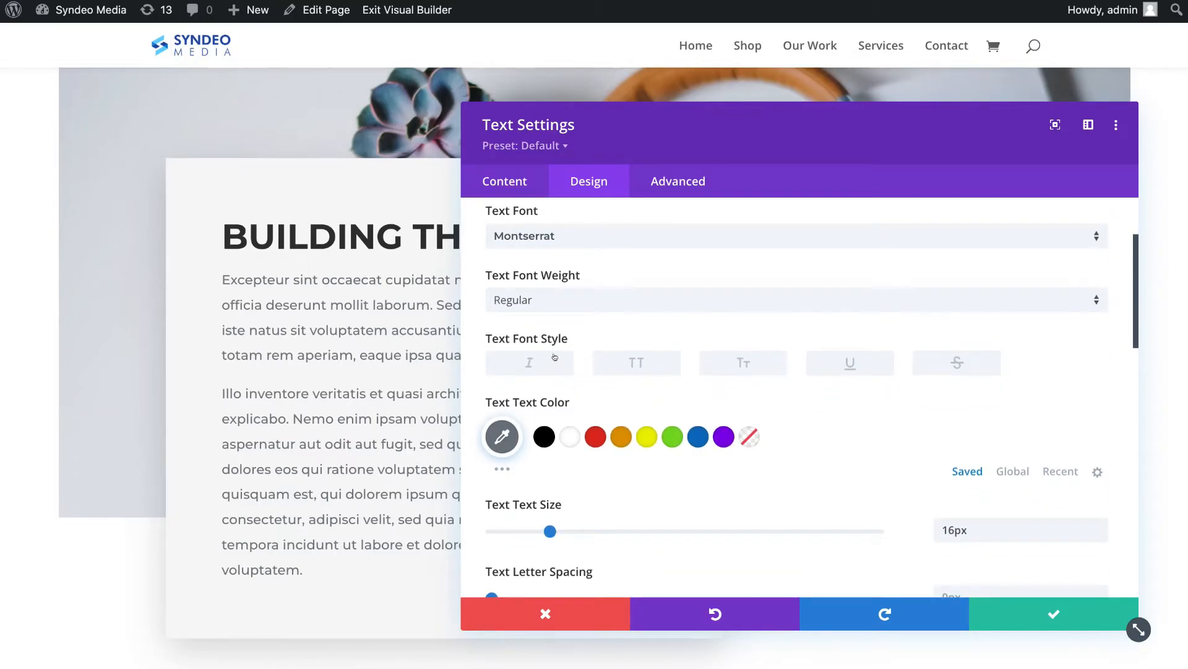
scroll(589, 427, down, 6)
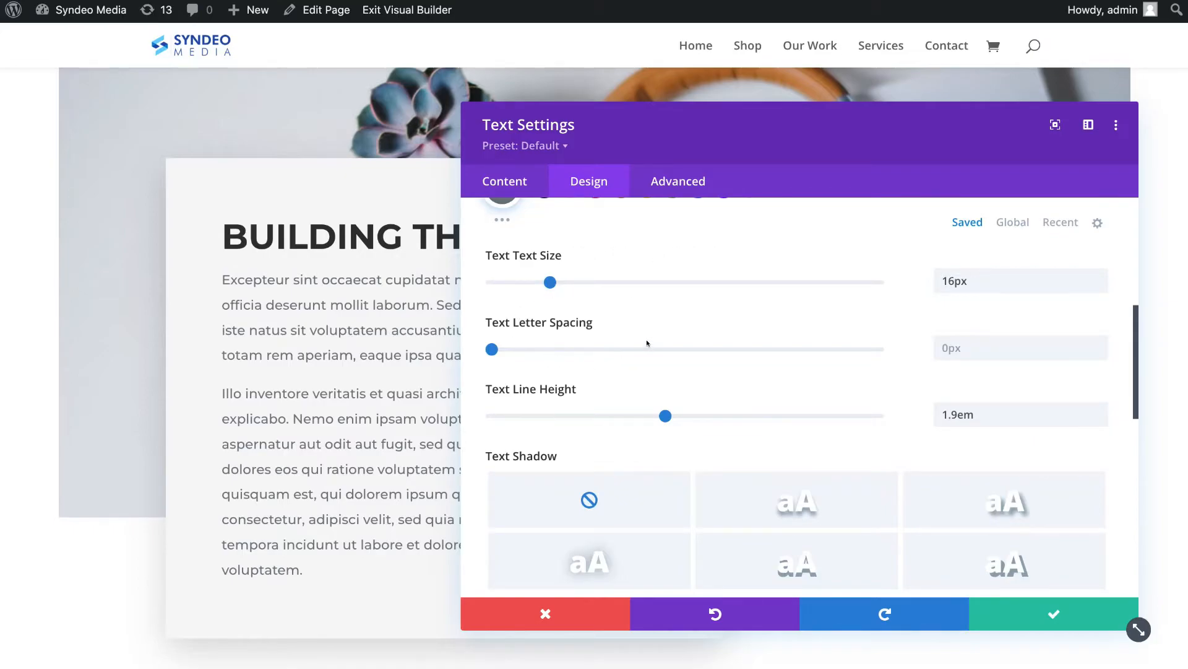
scroll(648, 342, down, 2)
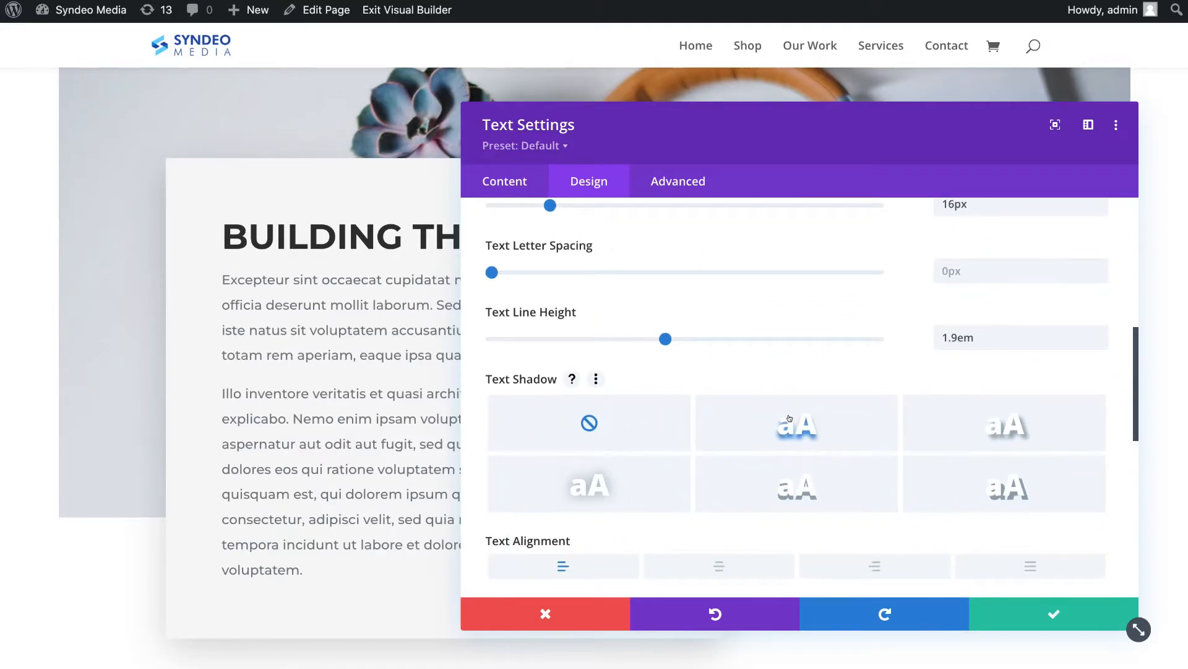
scroll(790, 418, down, 12)
scroll(793, 418, down, 1)
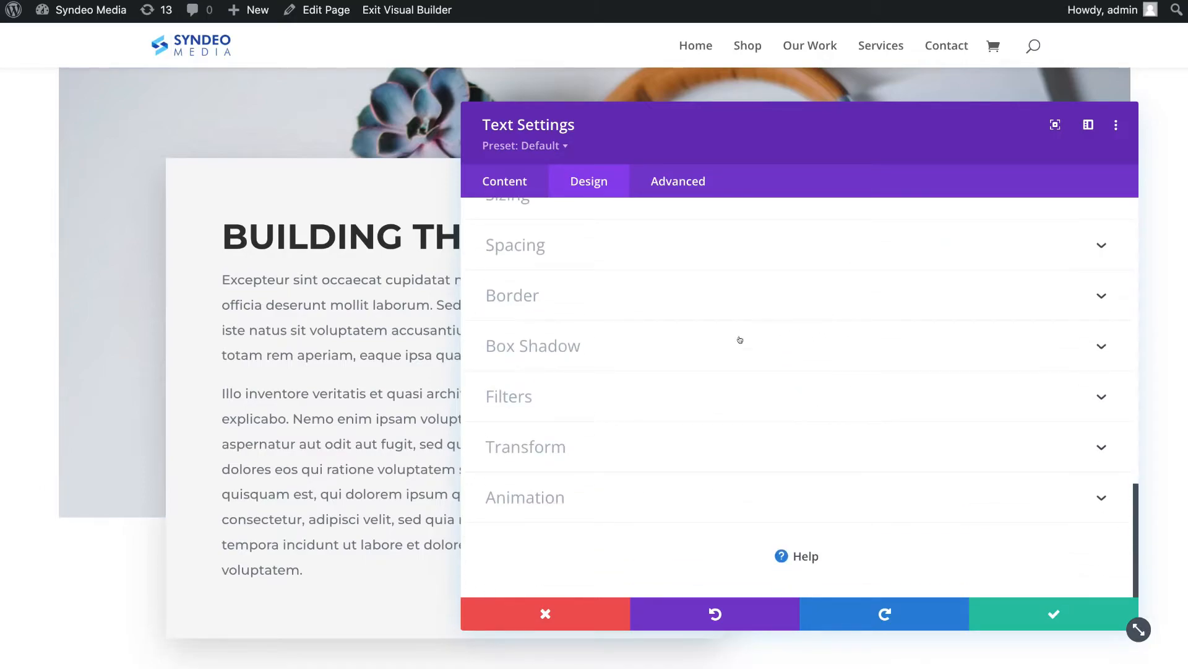
Accept and close the text settings and save the page as a draft.
click(1057, 612)
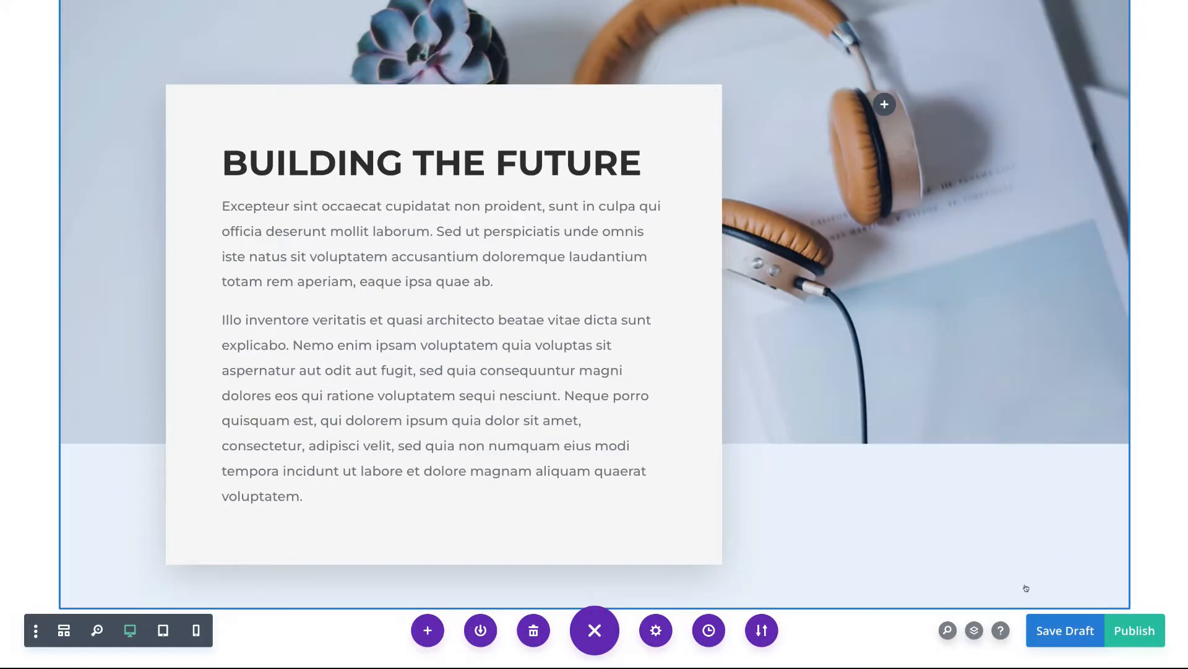
click(1068, 631)
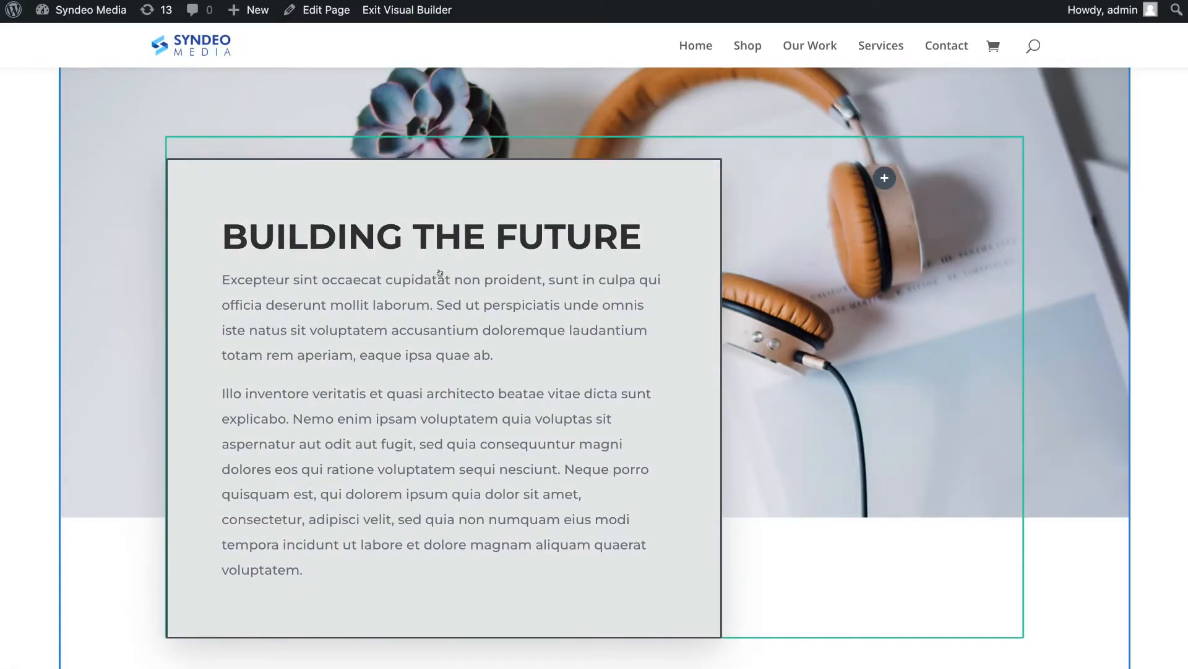
Replace the "Building the Future" heading with "INNOVATIVE AGENCY" directly on the page.
mouse_move(638, 239)
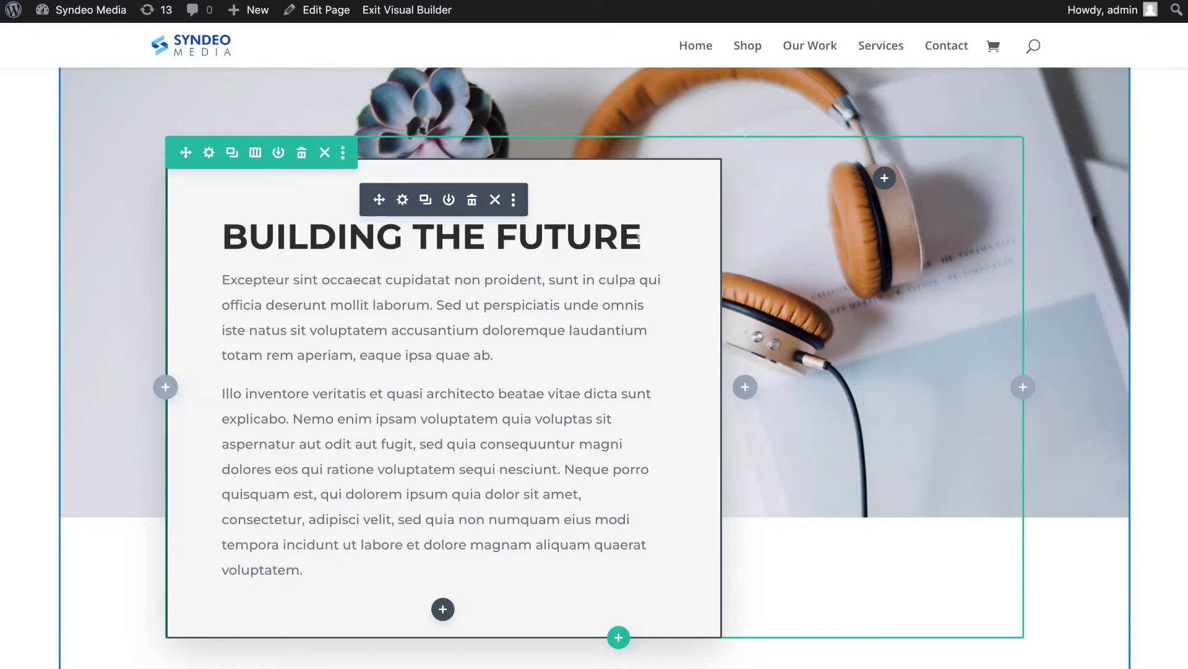
drag(639, 238, 228, 229)
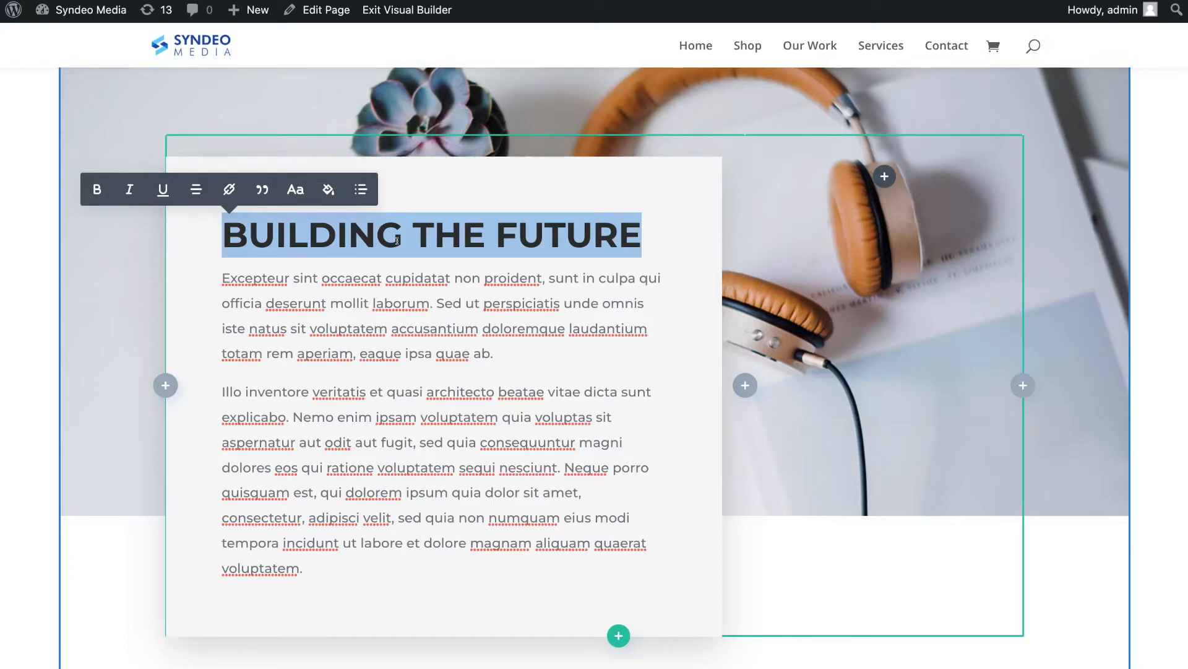
text(INNOVATIVE )
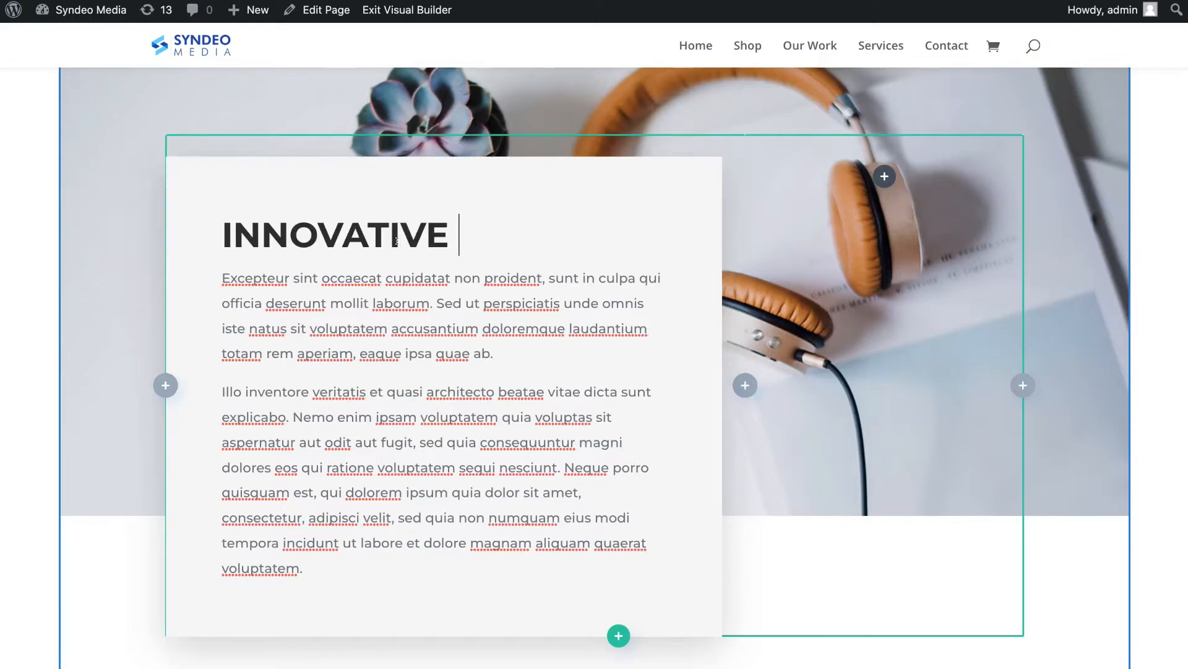
text(AGENCY)
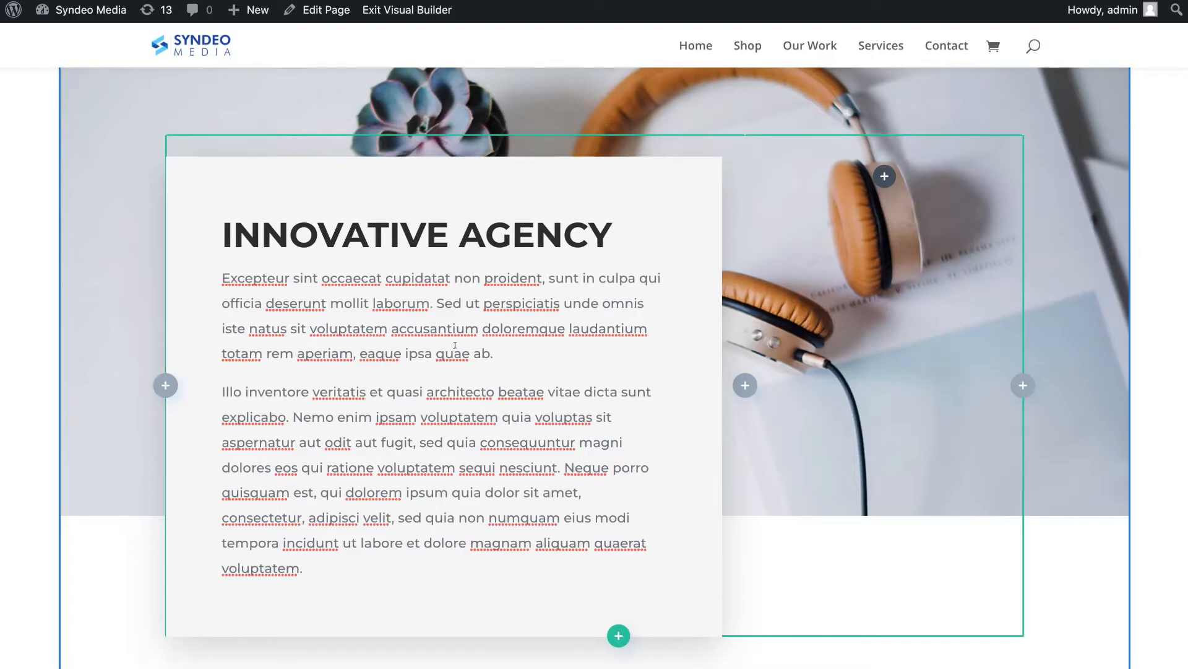
Replace the block's first paragraph with "We are a global marketing agency that focuses on driving more leads and sales through digital marketing strategies.".
click(499, 352)
key(shift+Up)
key(shift+Up)
key(shift+Up)
key(shift+Up)
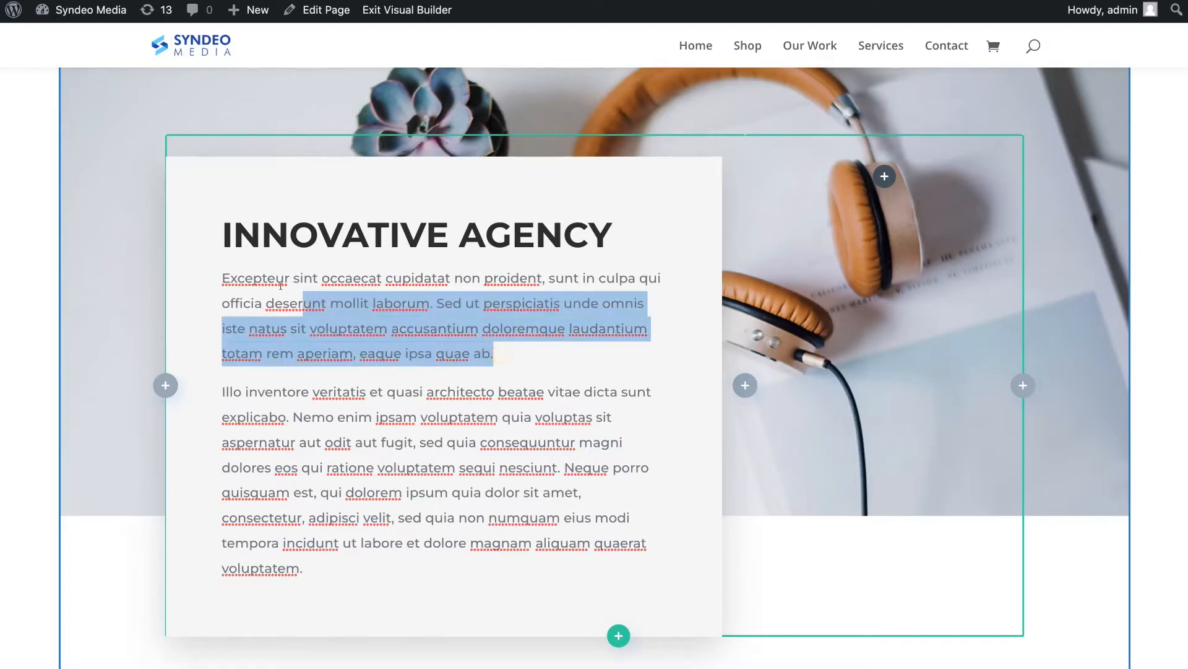
text(We are a global marketing agency that focuses on driving more)
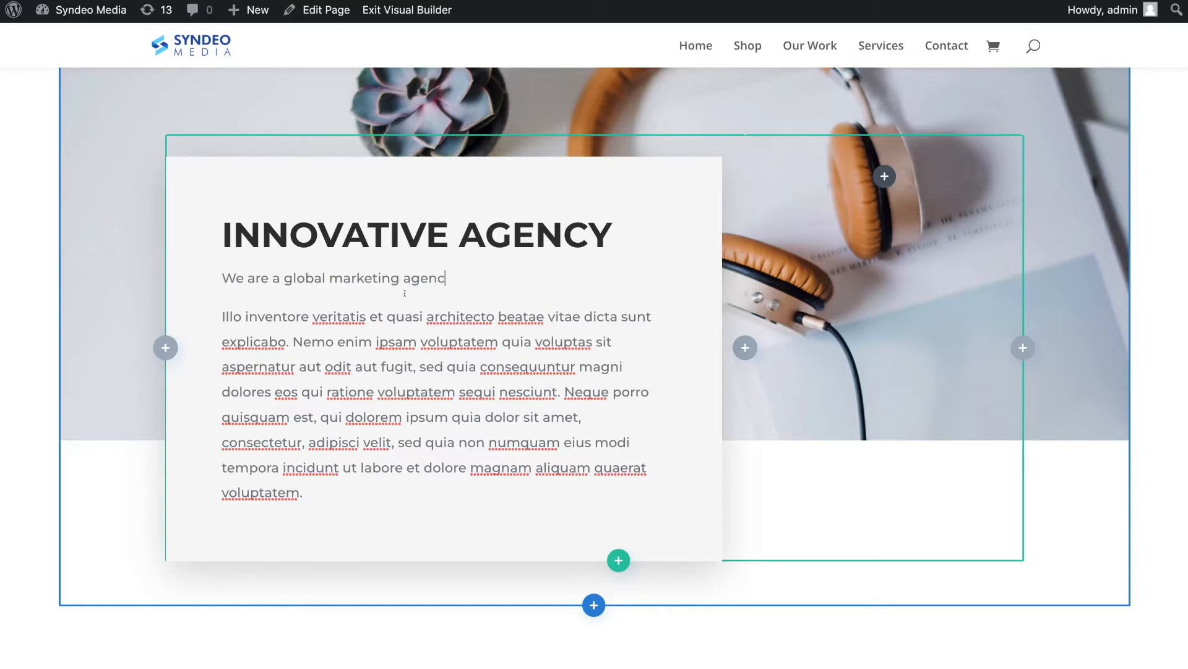
text( l)
text(eads and sales through digital marketing strategies.)
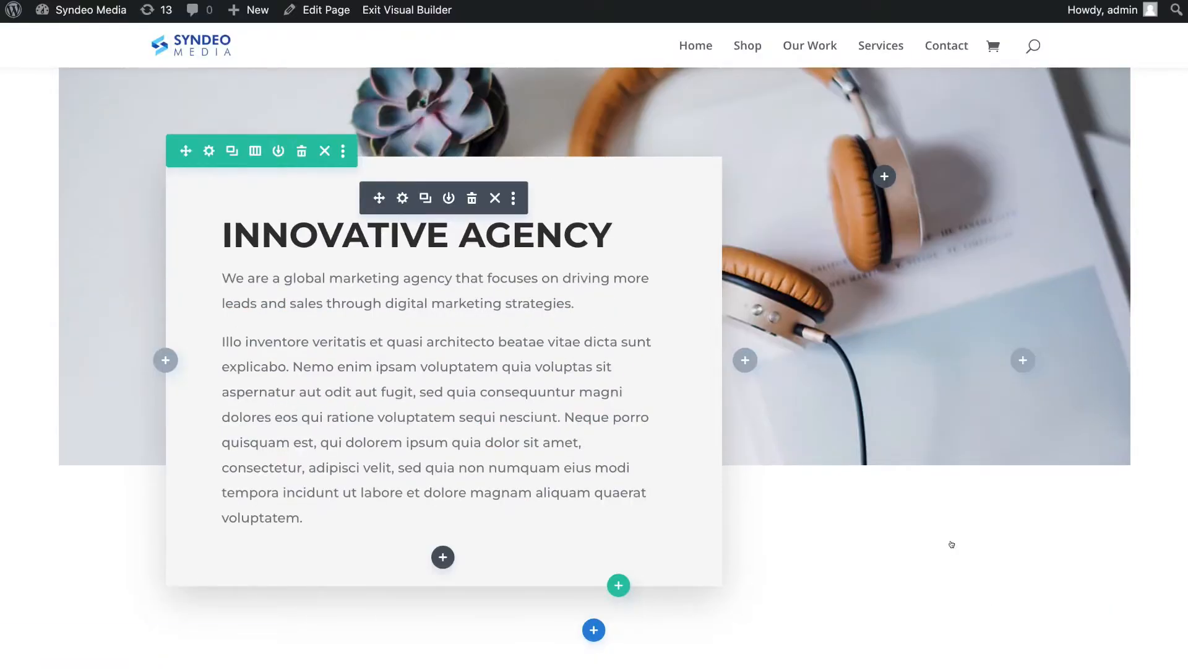
Replace the background image of the section behind the Innovative Agency text with home-office-05.jpg from the media library.
scroll(945, 530, up, 3)
scroll(946, 530, up, 1)
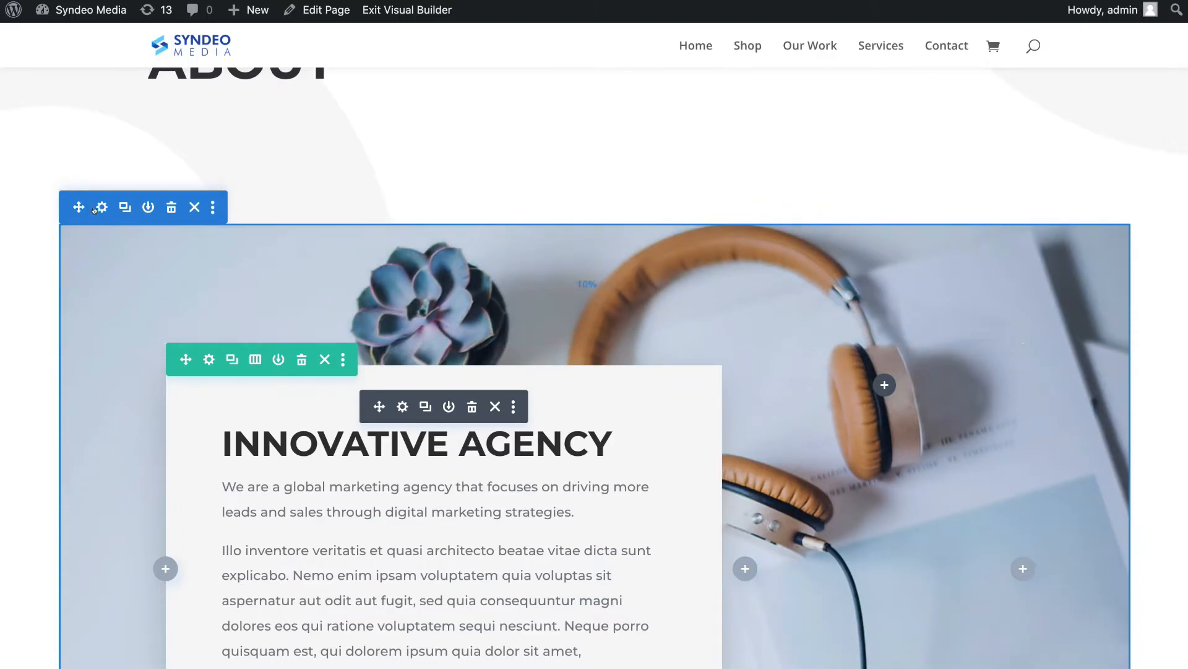
click(101, 207)
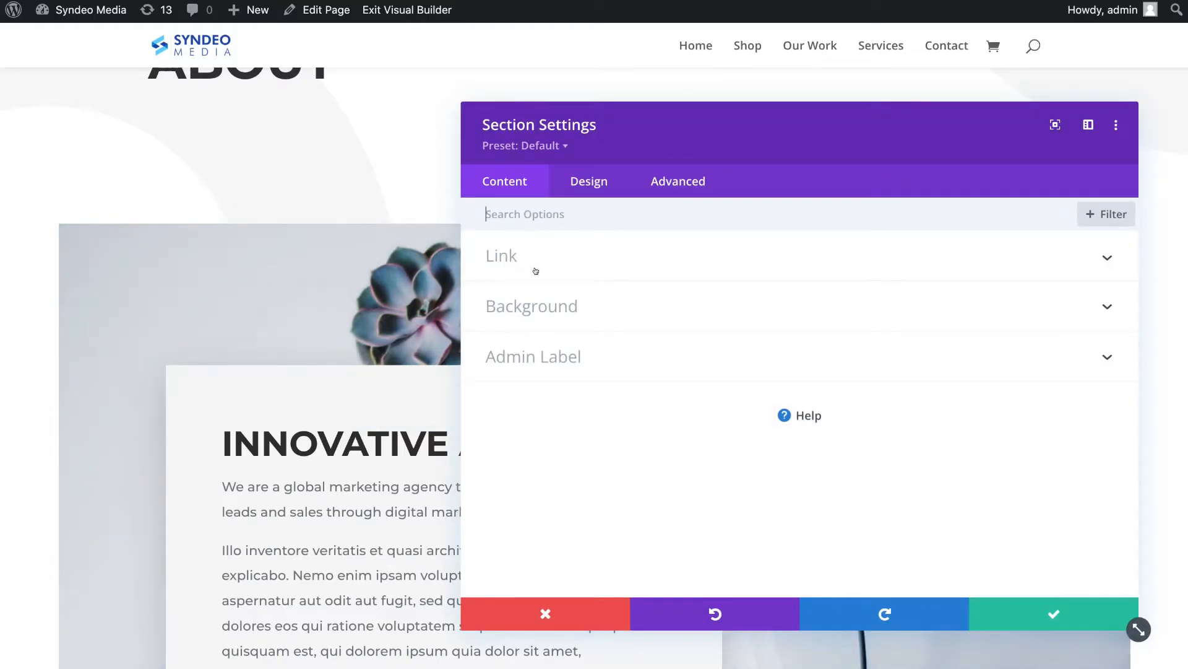
click(612, 305)
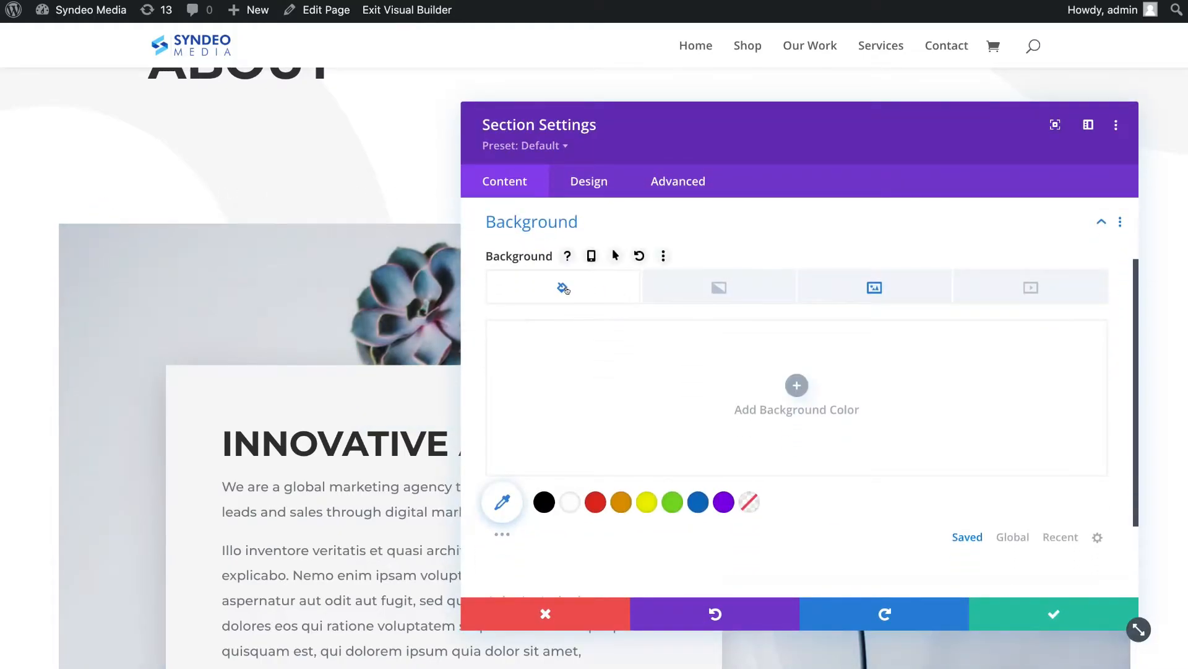
click(839, 284)
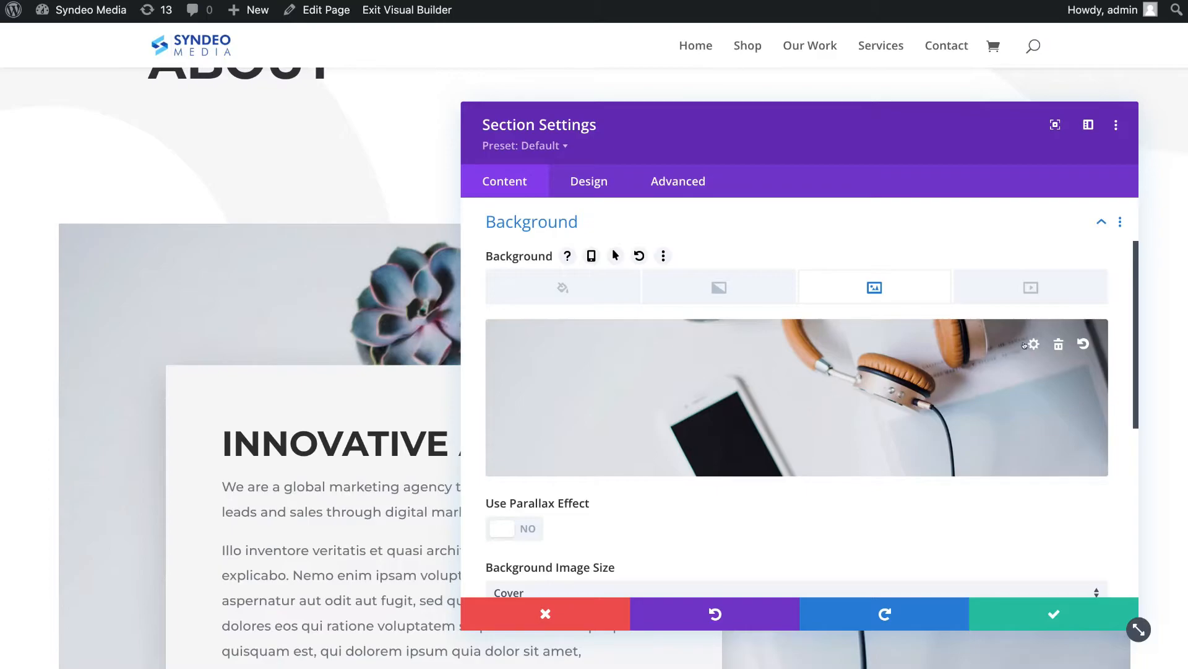
click(1033, 344)
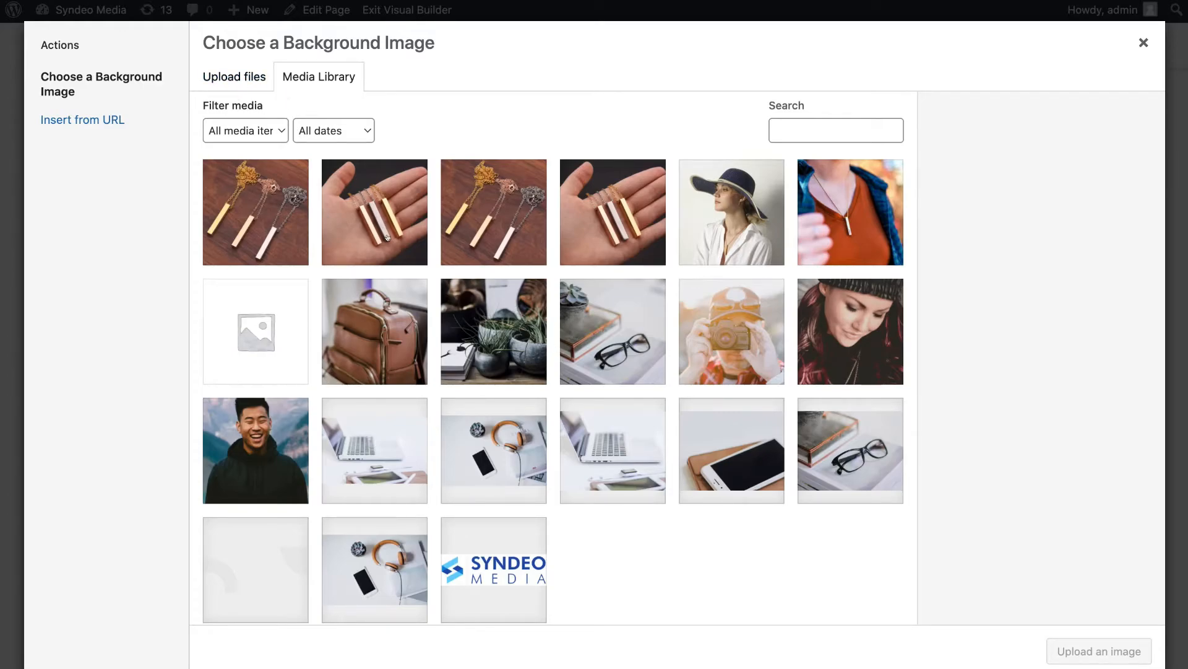
click(490, 328)
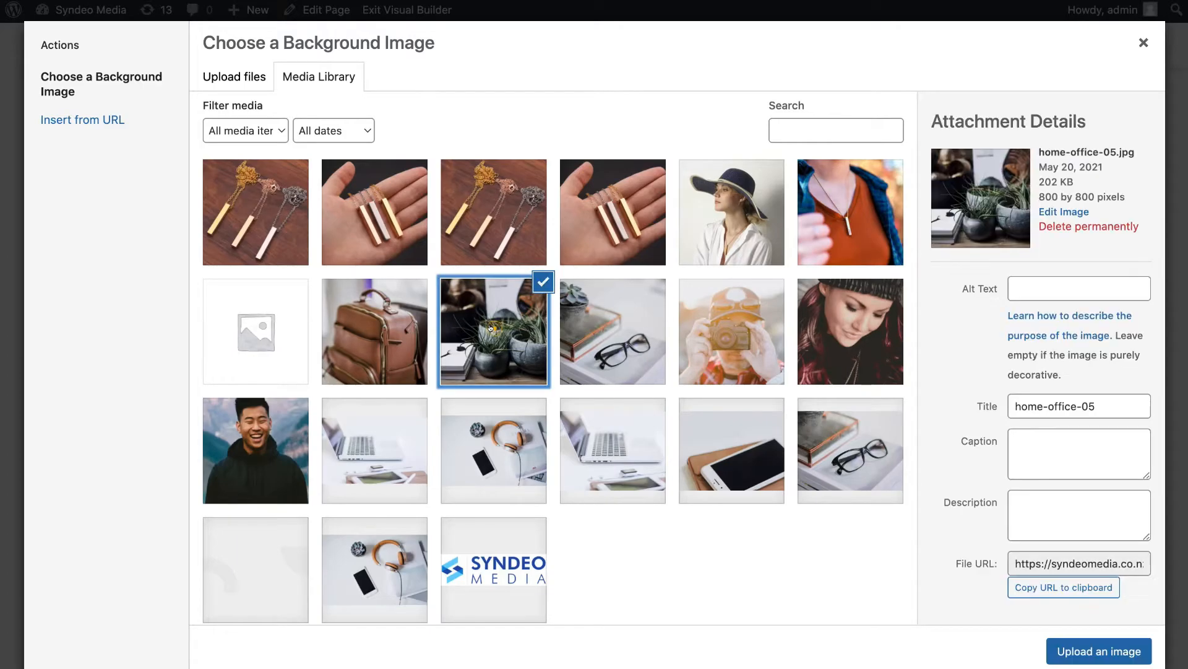
click(1079, 647)
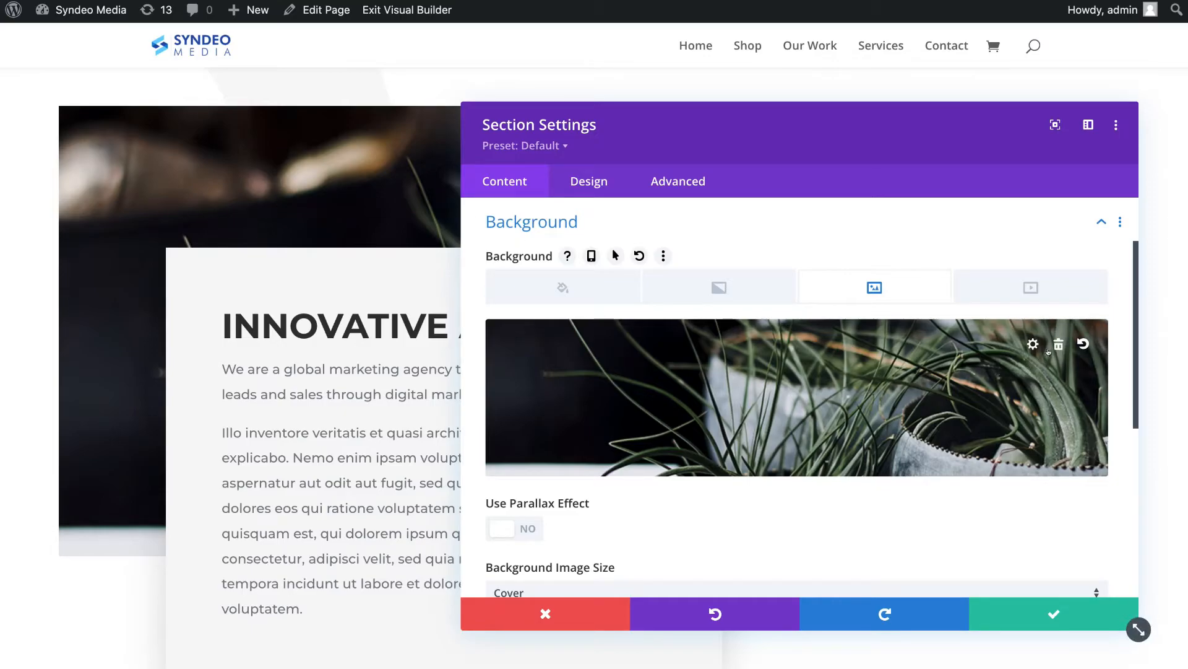
Remove the section's background image, set its background color to blue #0c71c3 and accept the section settings.
click(1058, 344)
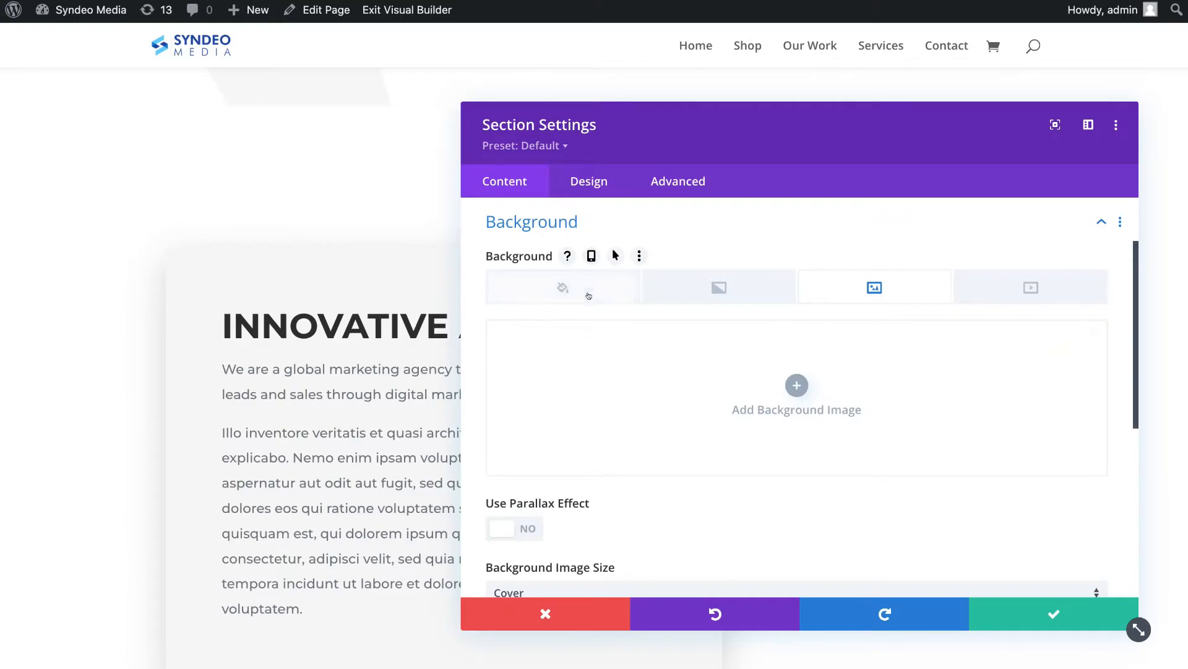
click(588, 296)
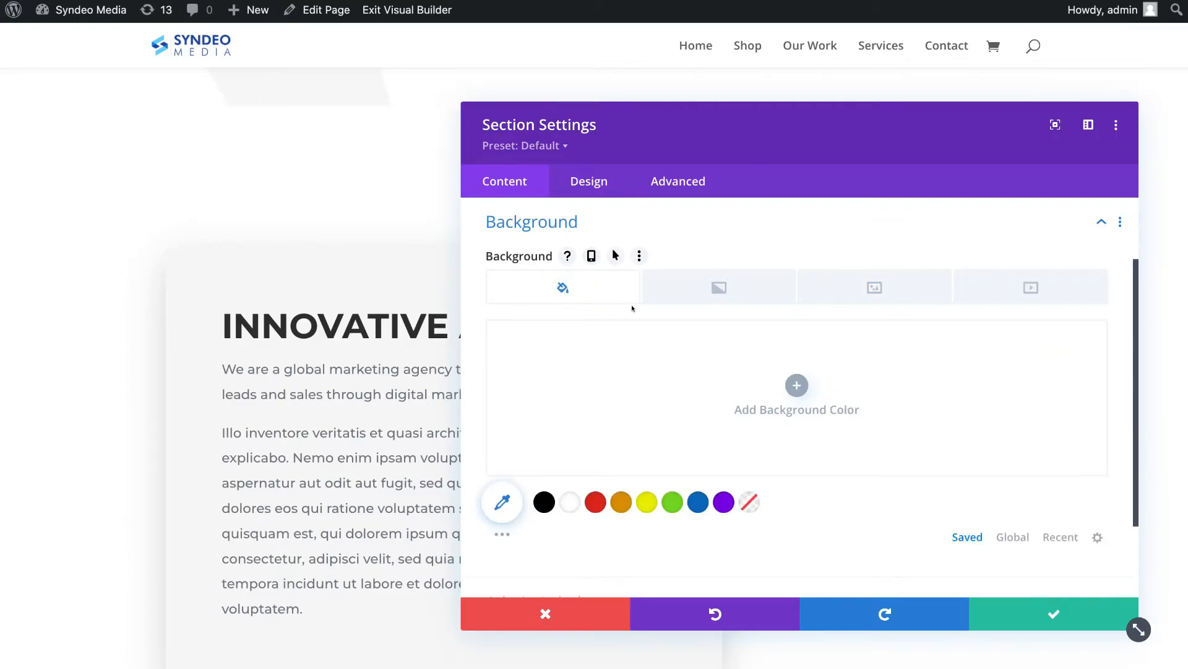
click(644, 503)
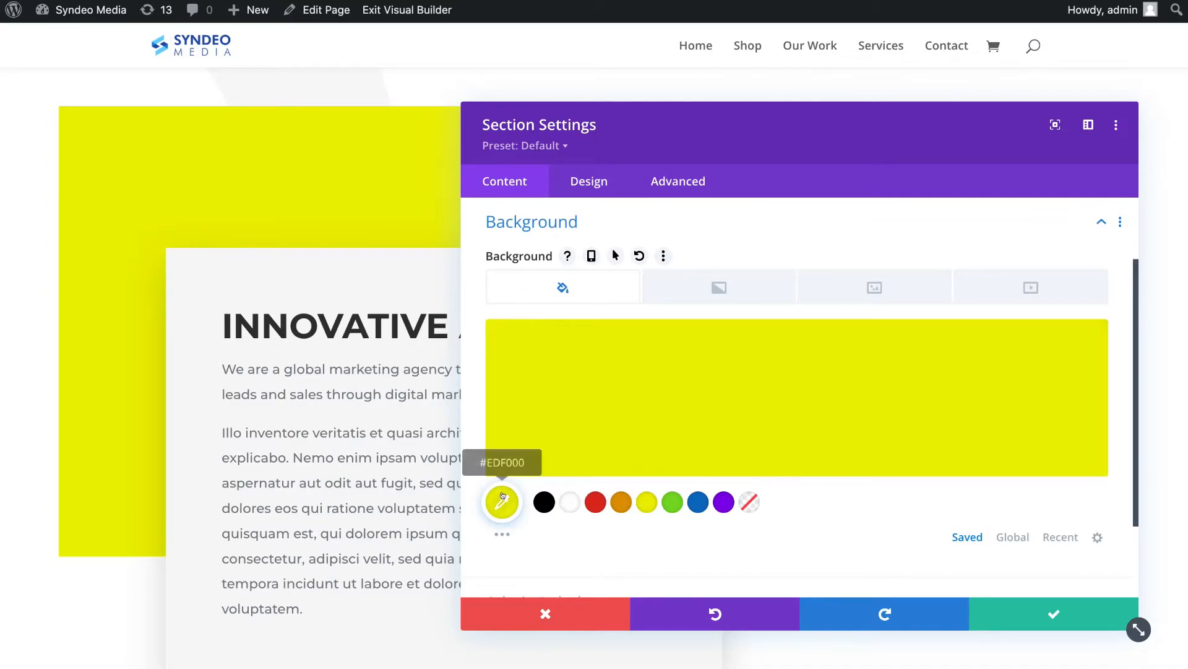
click(501, 501)
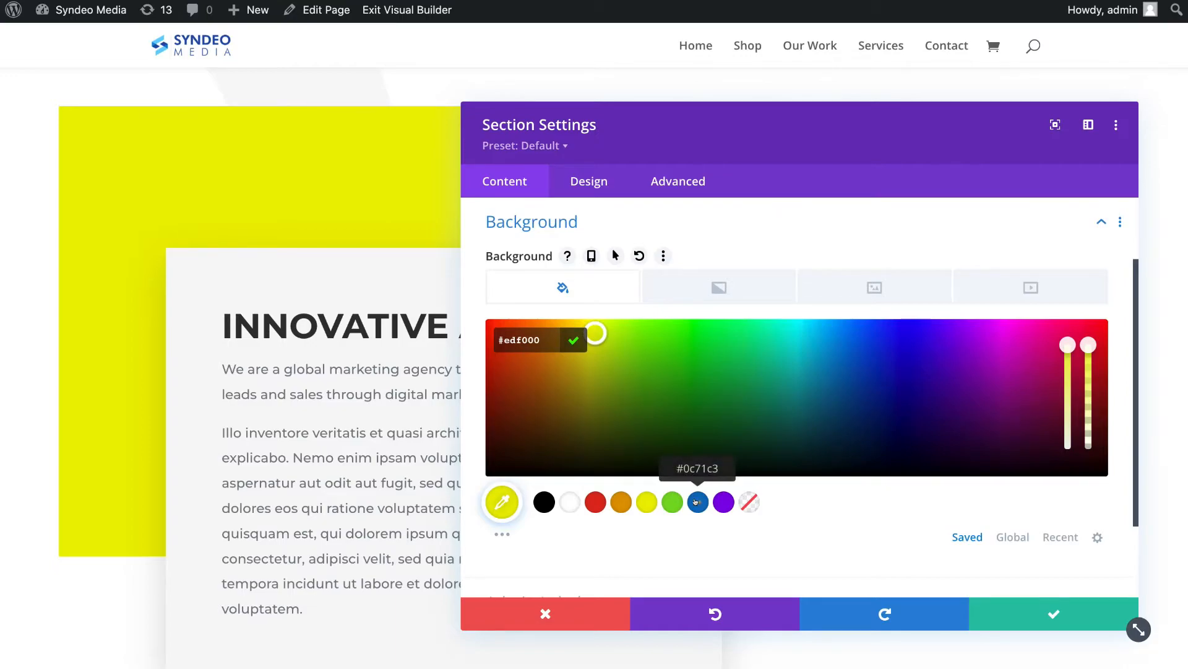
click(697, 501)
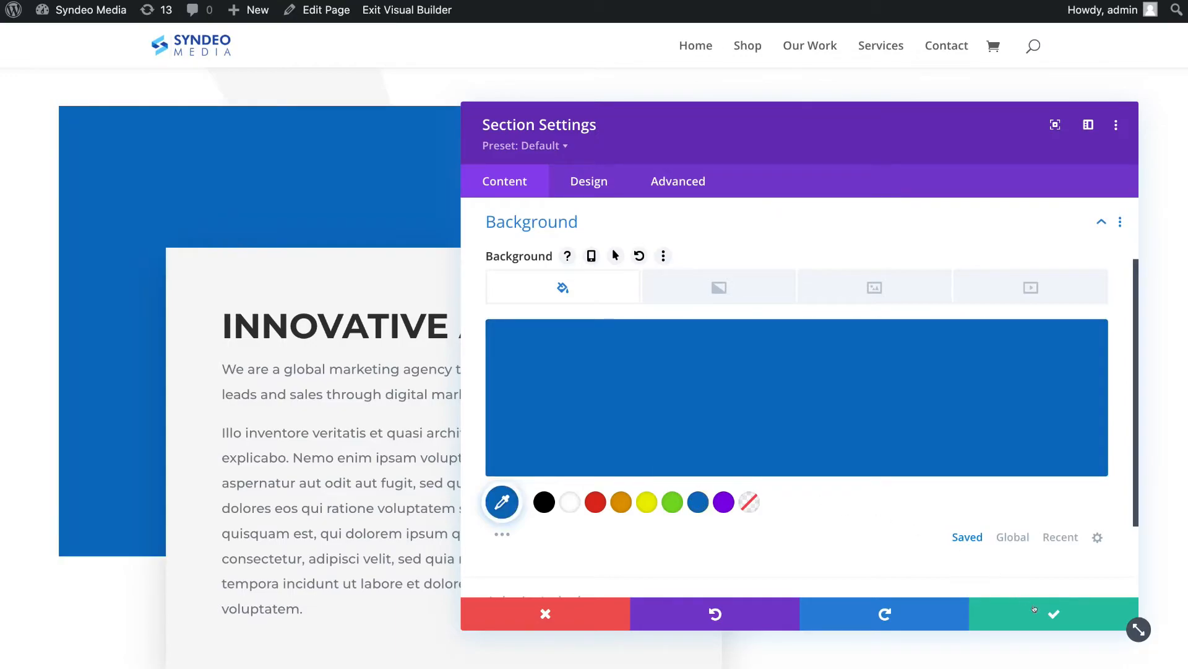
click(1056, 613)
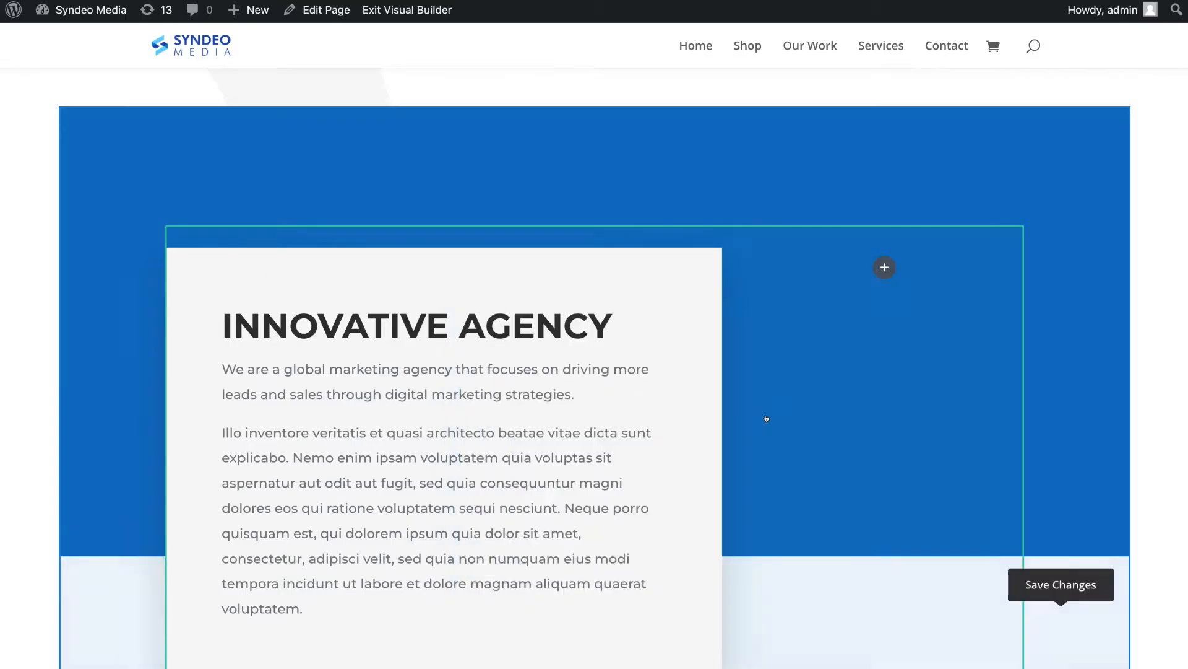
Open the icon options of the Web Development blurb and place the settings window so it does not cover the blurb.
scroll(766, 418, down, 5)
scroll(766, 418, down, 5)
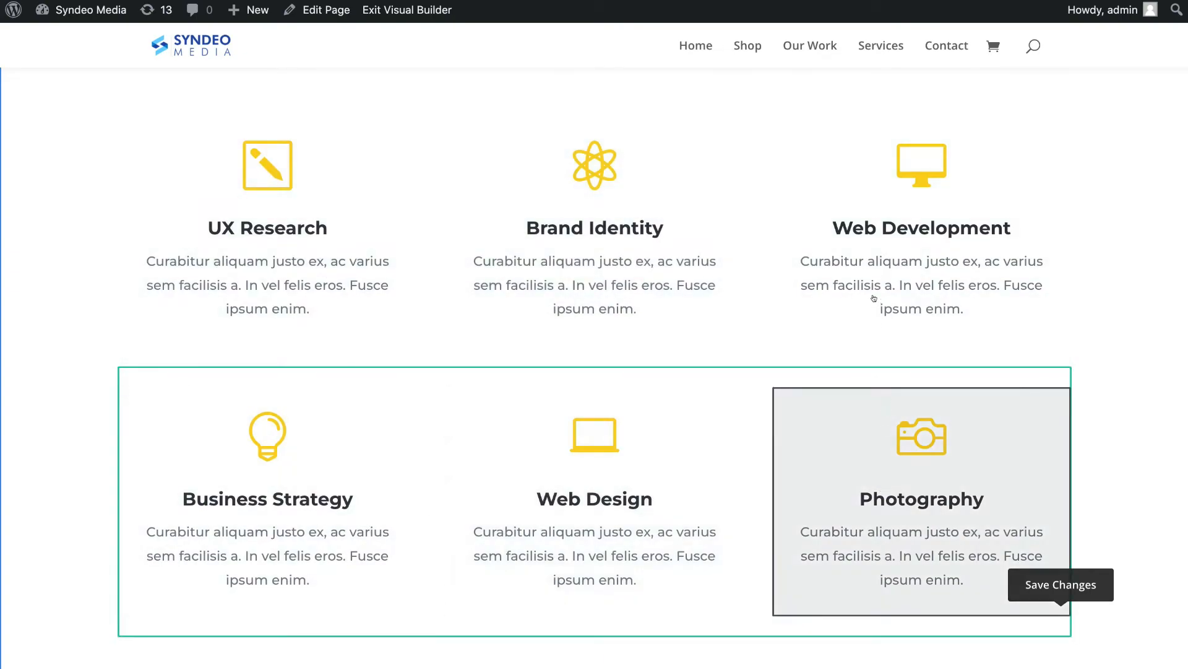
mouse_move(908, 219)
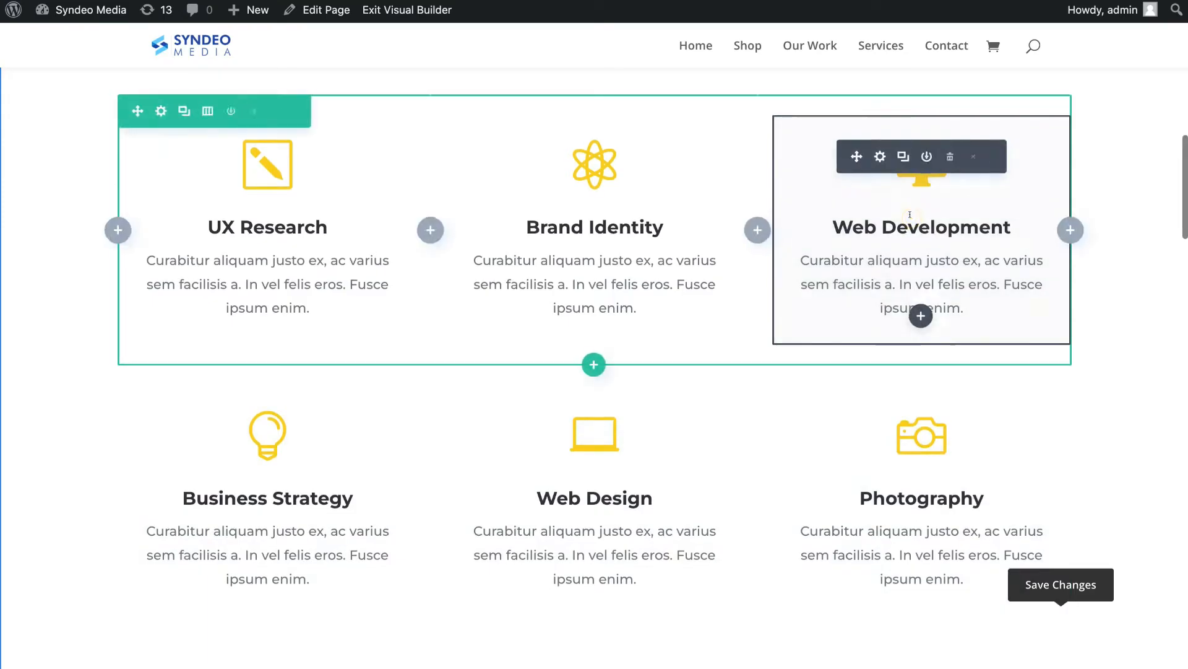
click(881, 156)
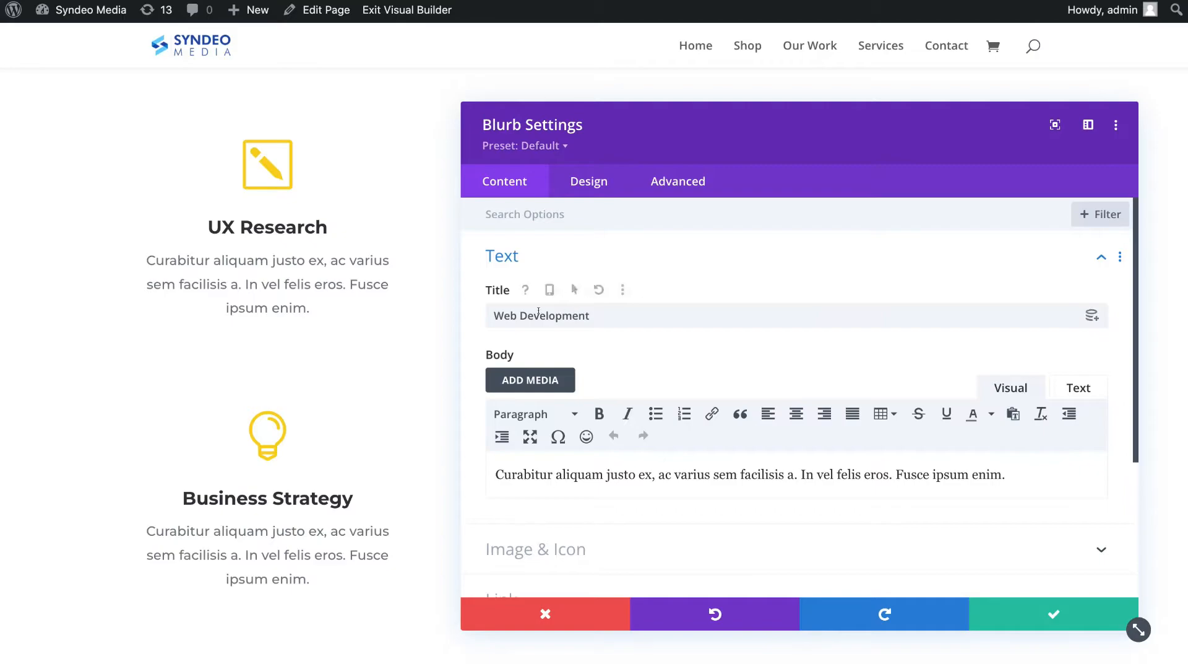
scroll(741, 357, down, 3)
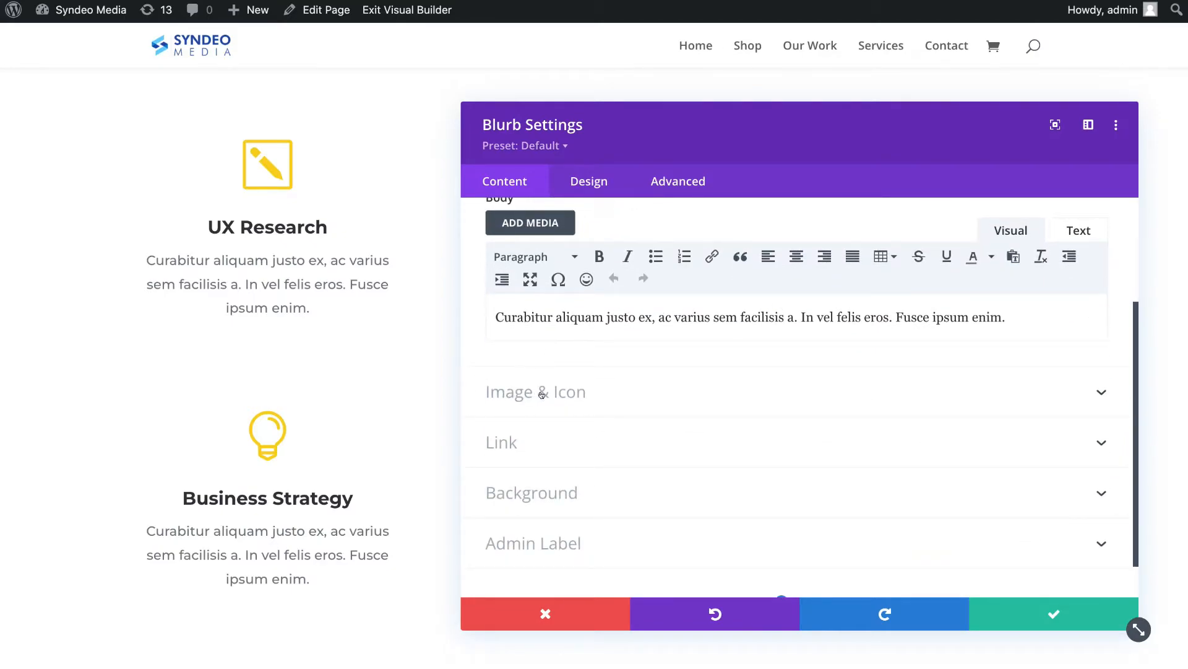
click(593, 394)
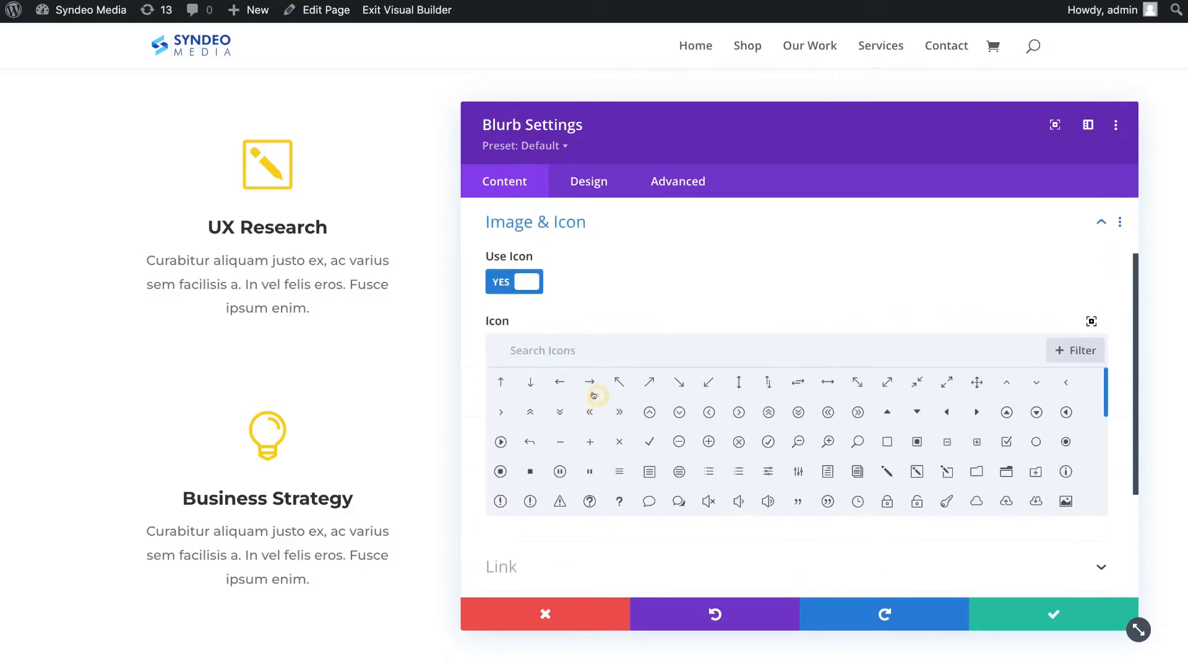
drag(837, 137, 435, 118)
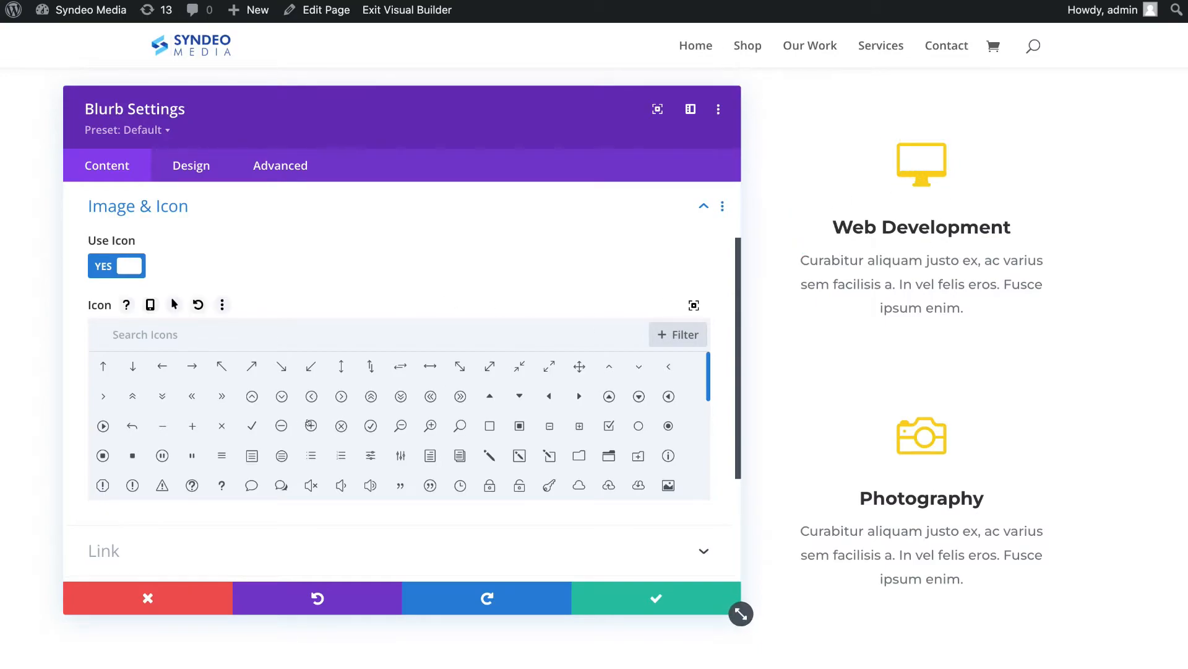
Try out the folder and stacked-documents icons on the Web Development blurb.
click(574, 450)
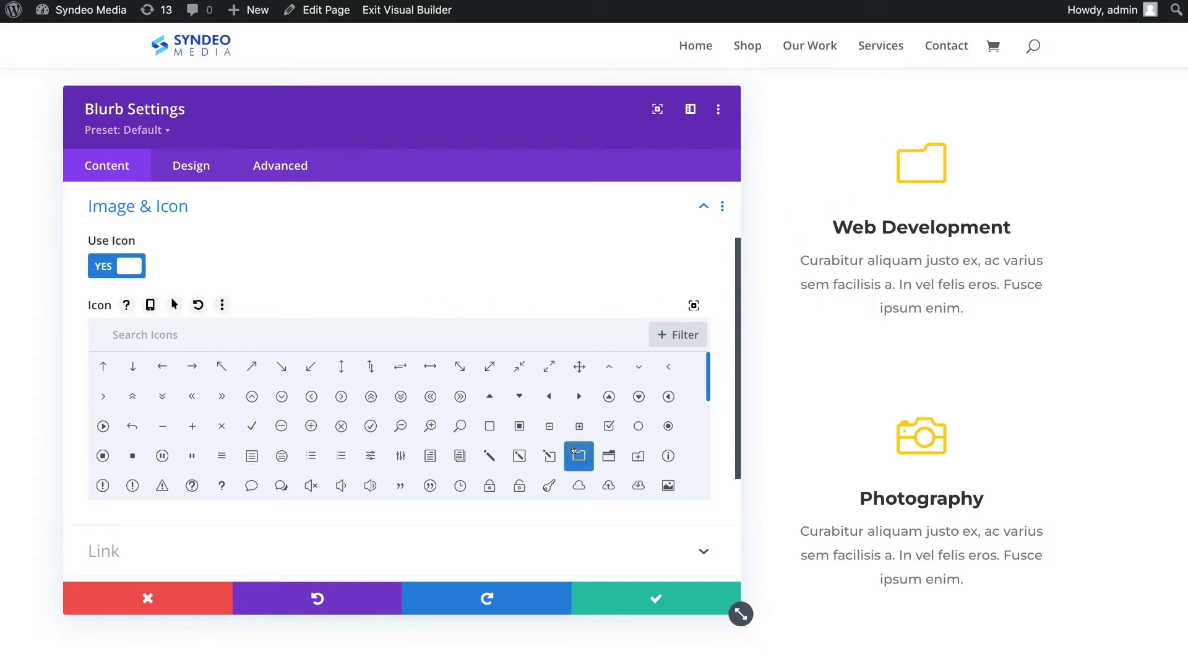
click(450, 446)
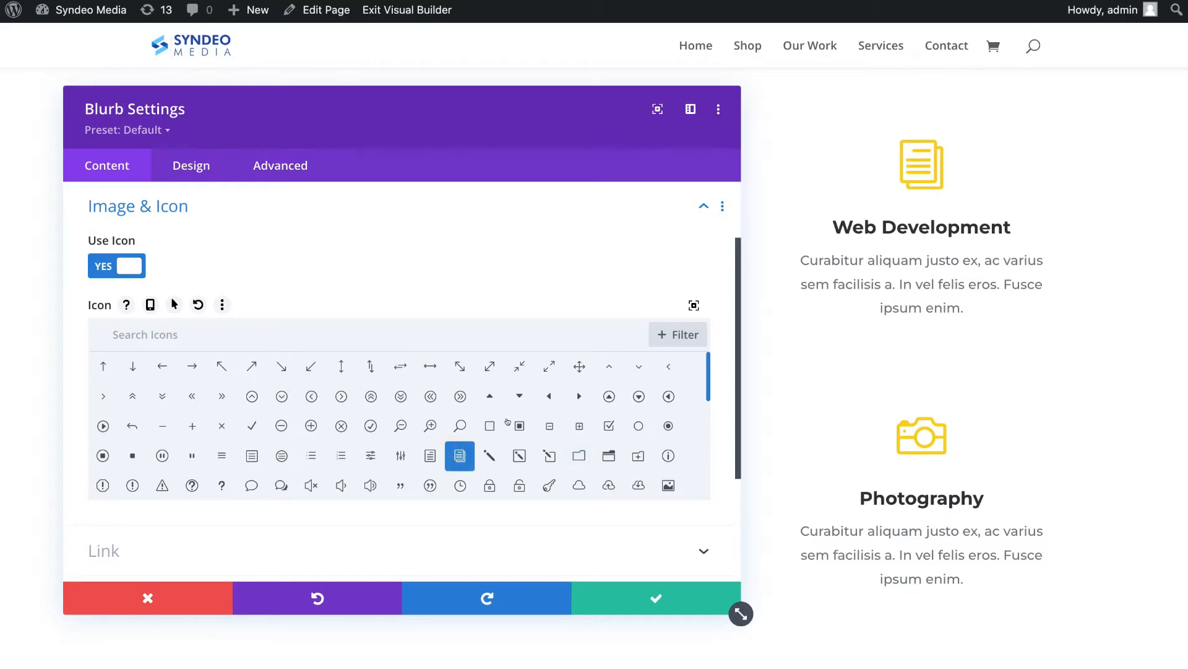
click(519, 425)
Set the Web Development blurb's icon to the laptop, accept the blurb settings and save the page as a draft.
scroll(519, 425, down, 3)
click(311, 420)
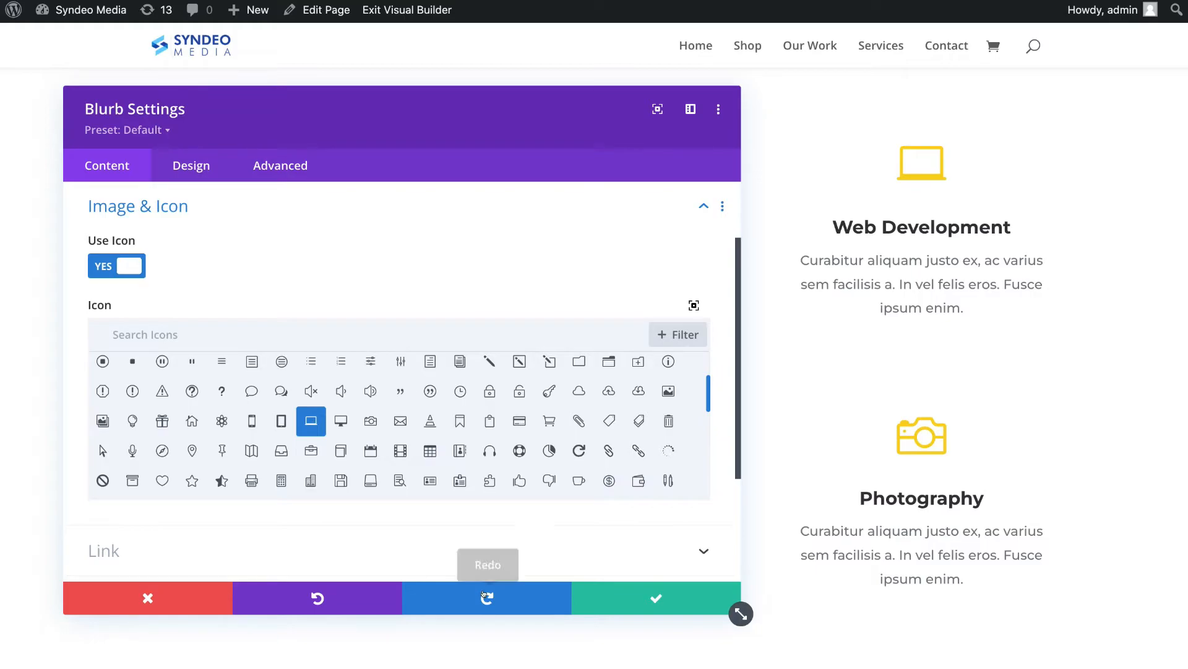
click(656, 591)
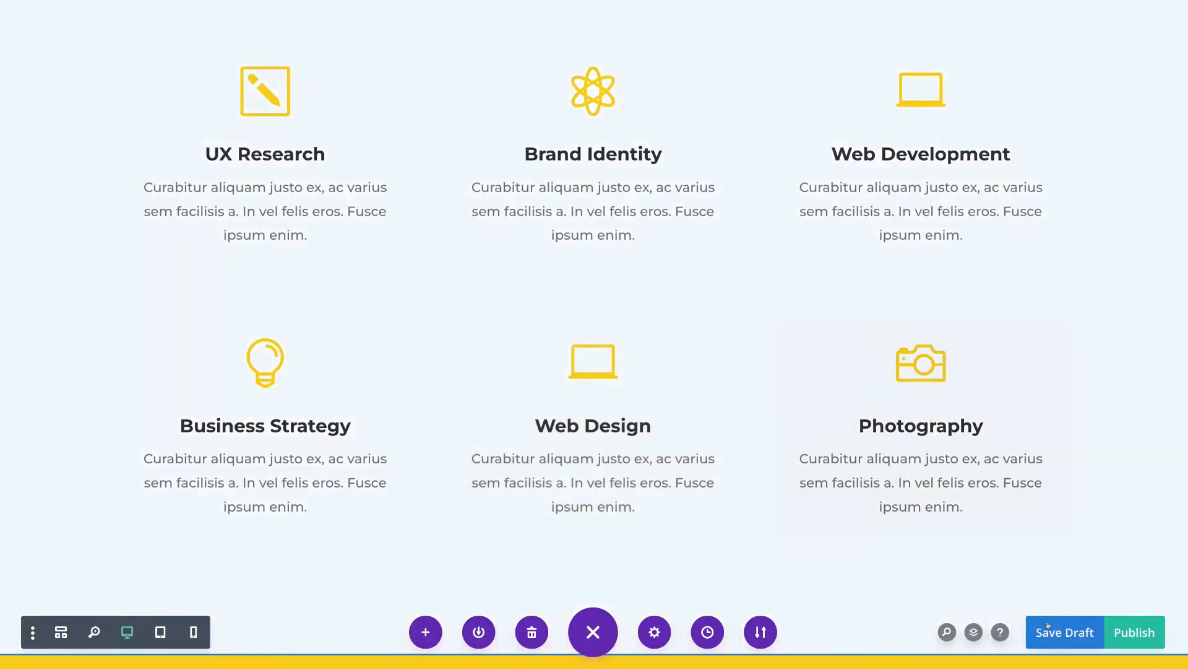
click(1048, 628)
Insert a regular section between the services blurbs and the yellow section, with a row of three equal columns.
scroll(936, 489, down, 10)
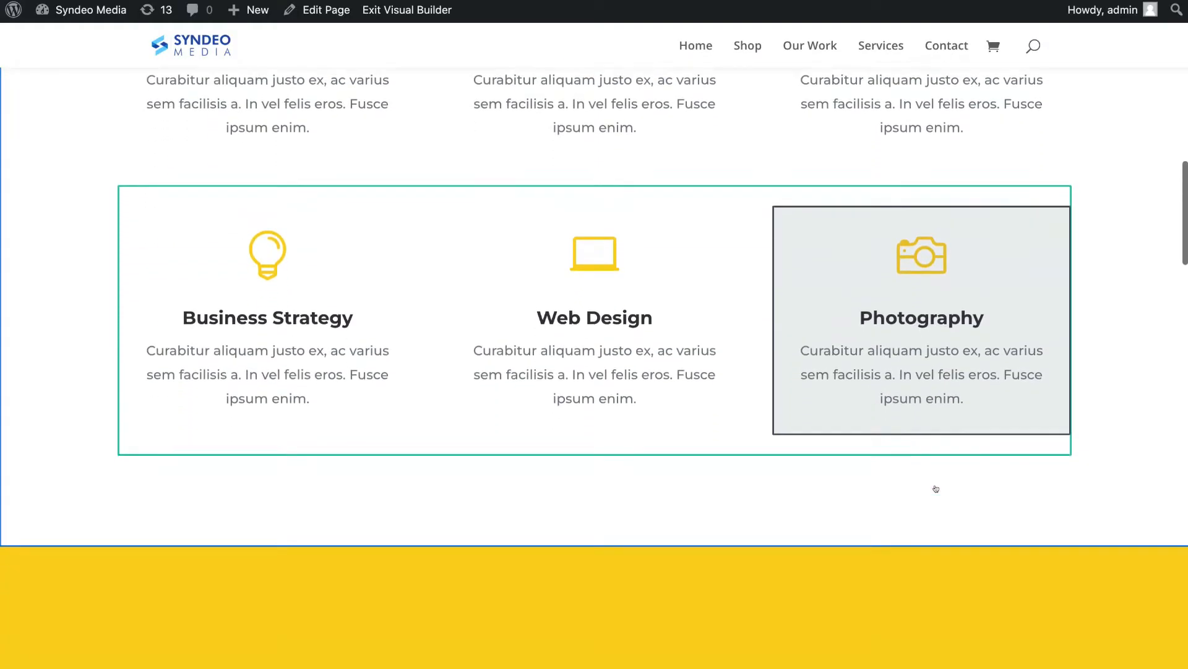
scroll(689, 312, down, 2)
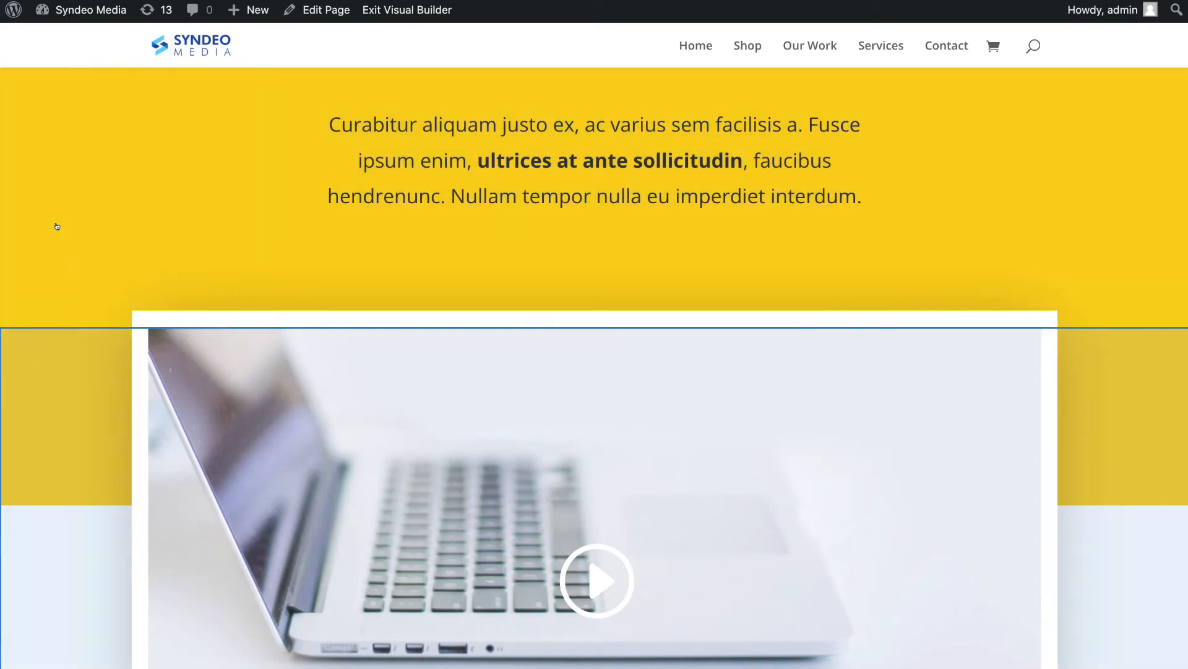
scroll(502, 200, up, 1)
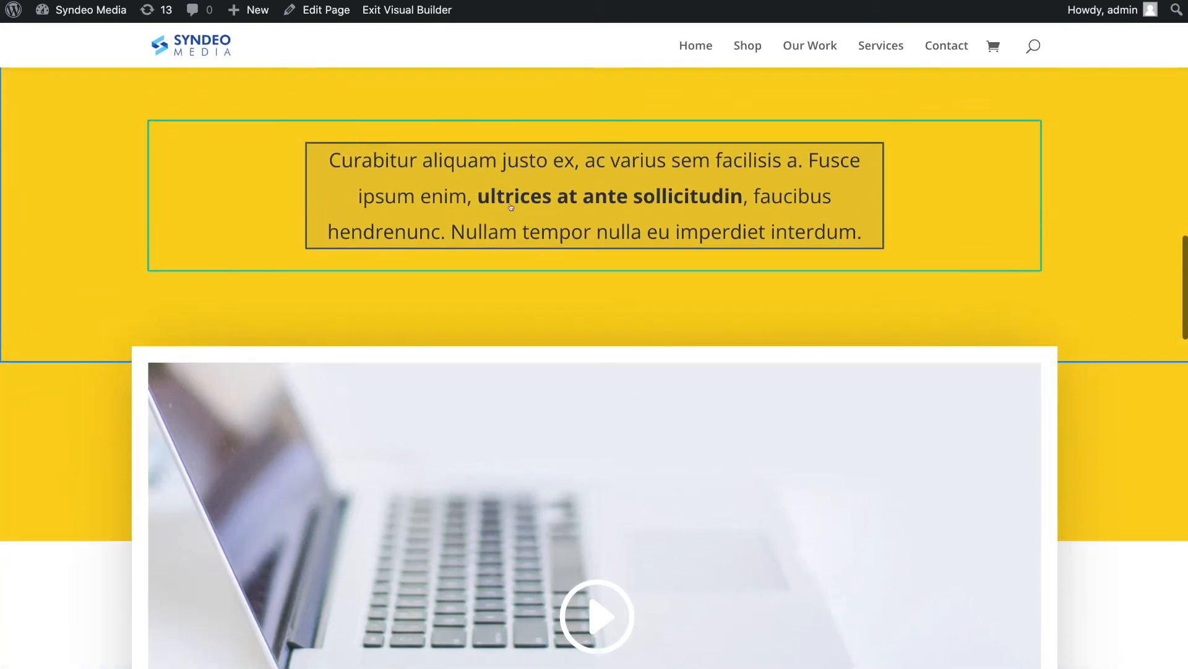
scroll(610, 180, up, 5)
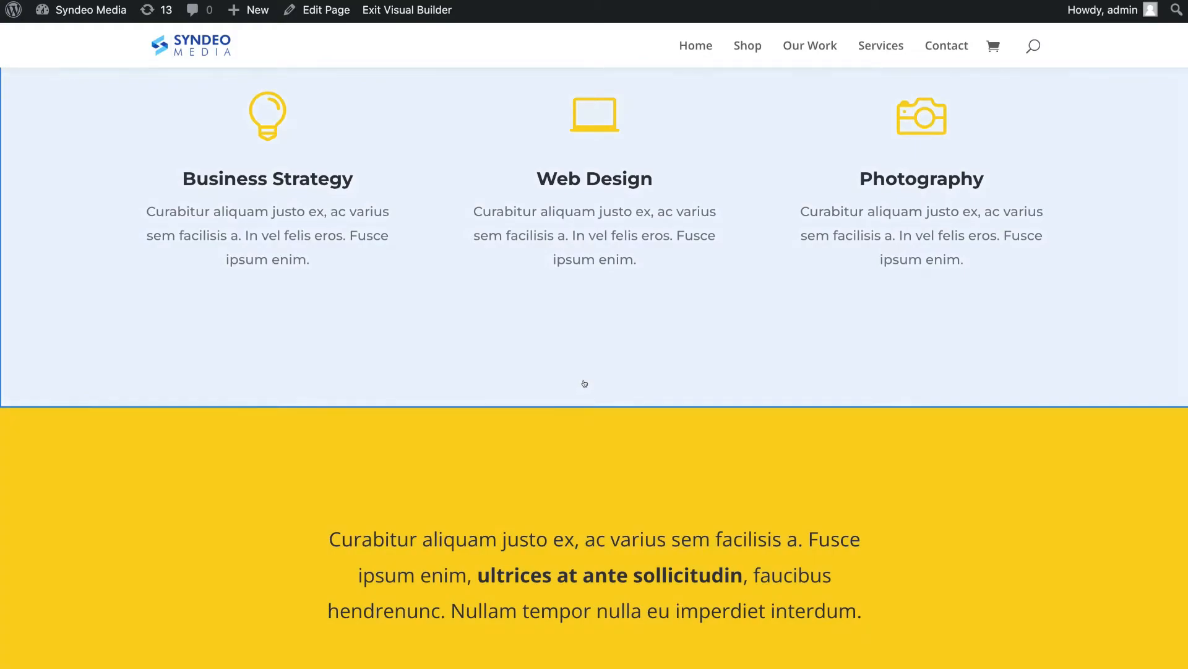
mouse_move(593, 407)
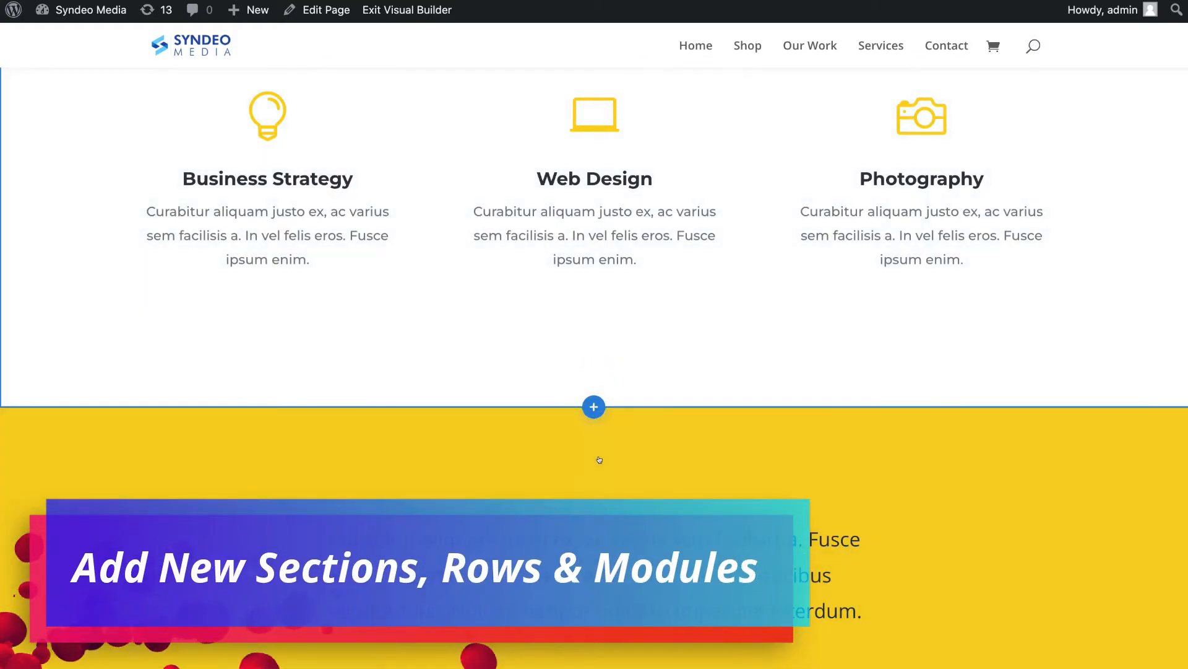
click(591, 406)
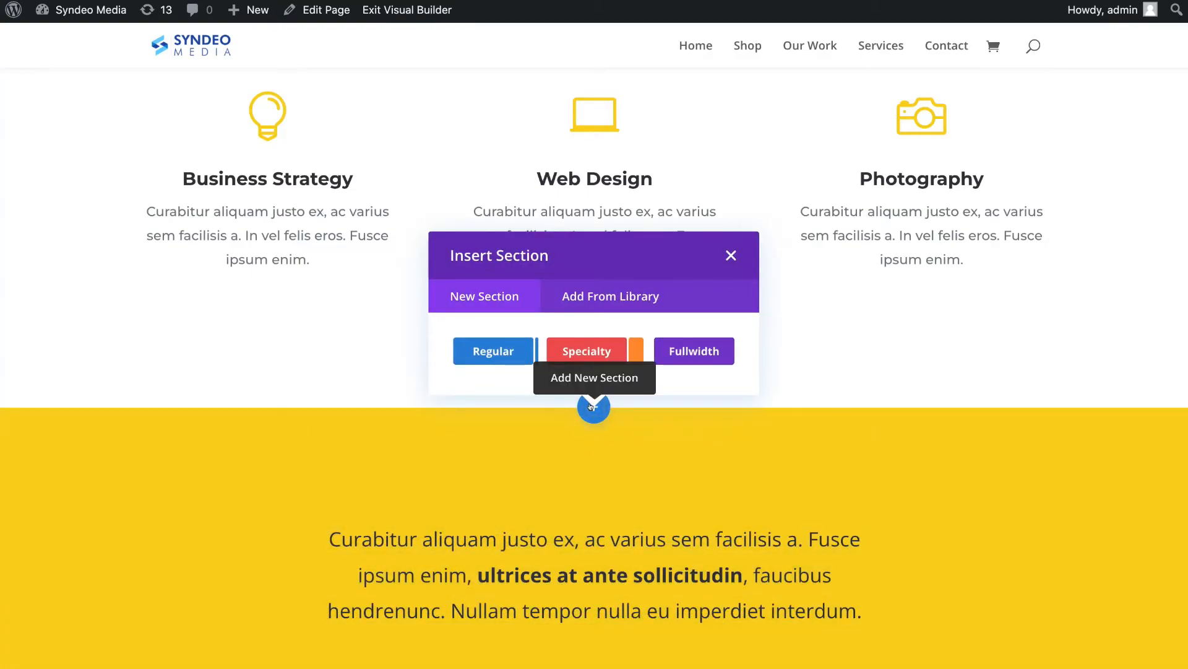
click(475, 353)
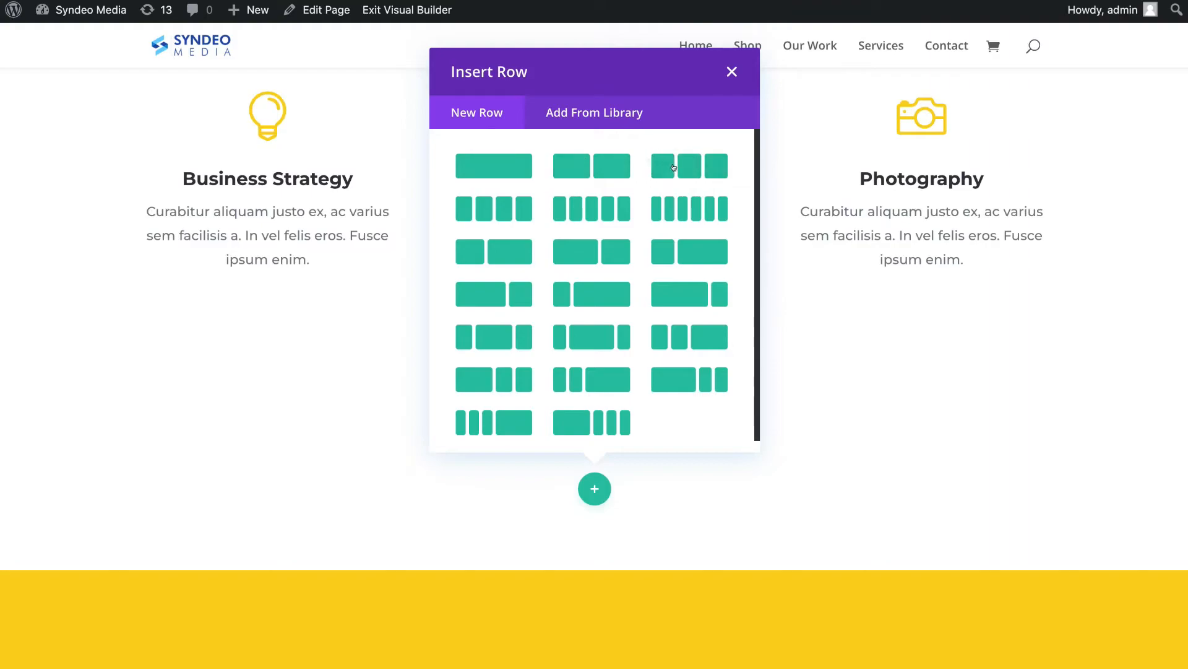
click(690, 165)
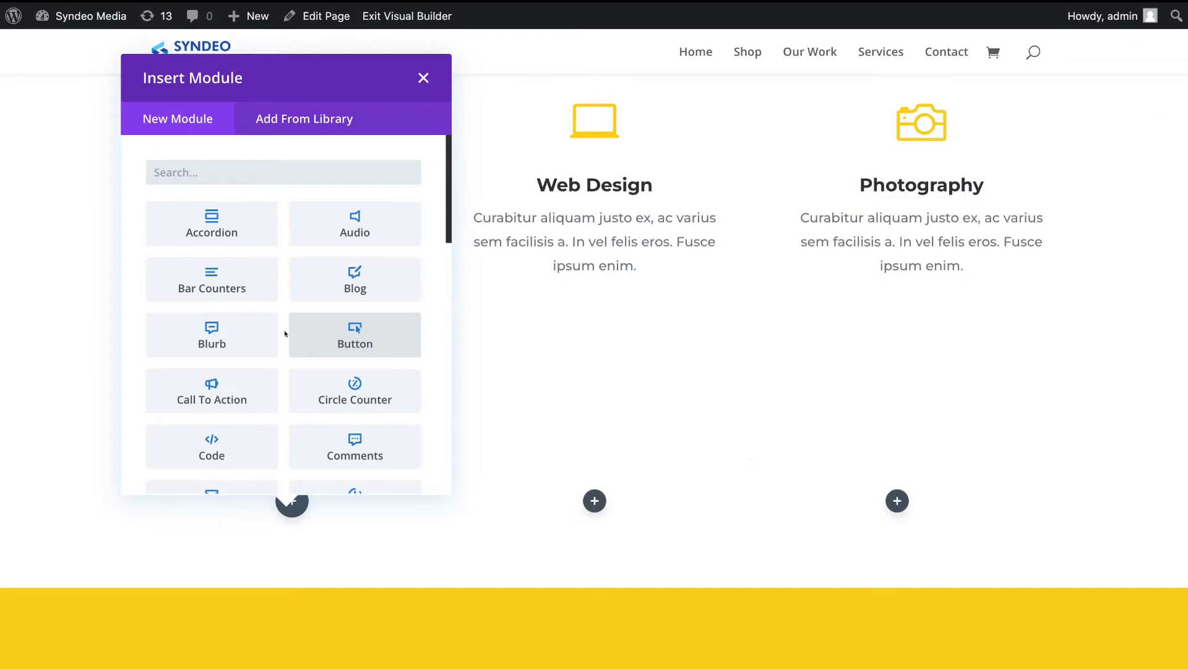
Look through the full list of modules available for the first column of the new row.
scroll(285, 334, down, 3)
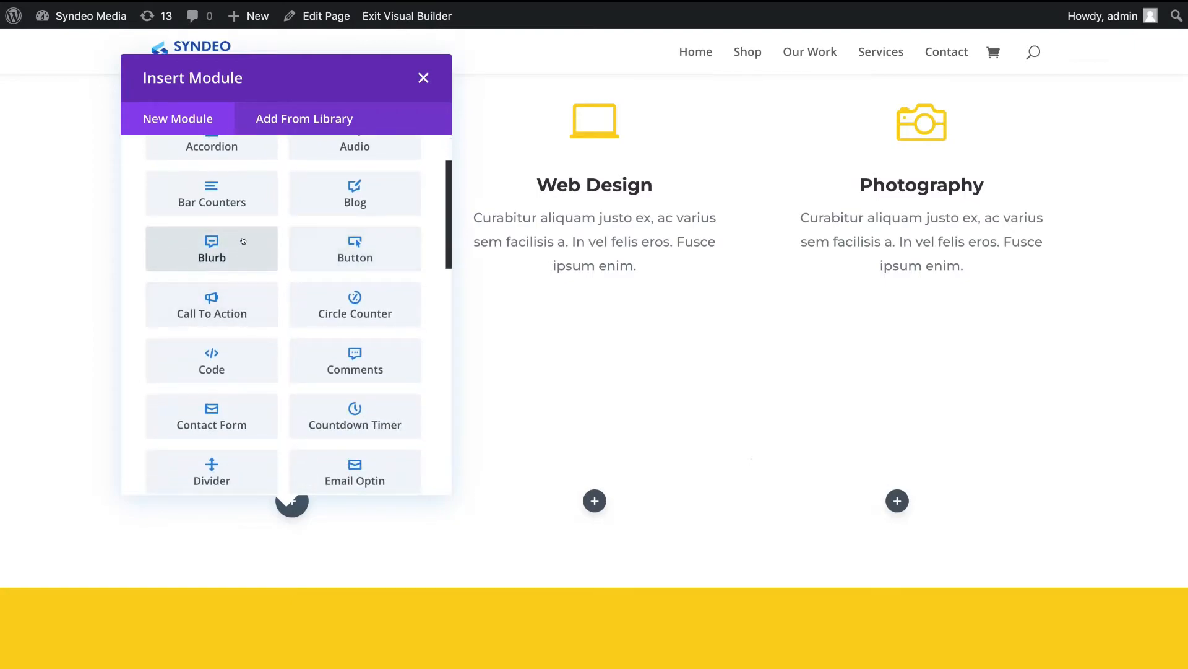
scroll(243, 241, down, 2)
scroll(274, 266, down, 4)
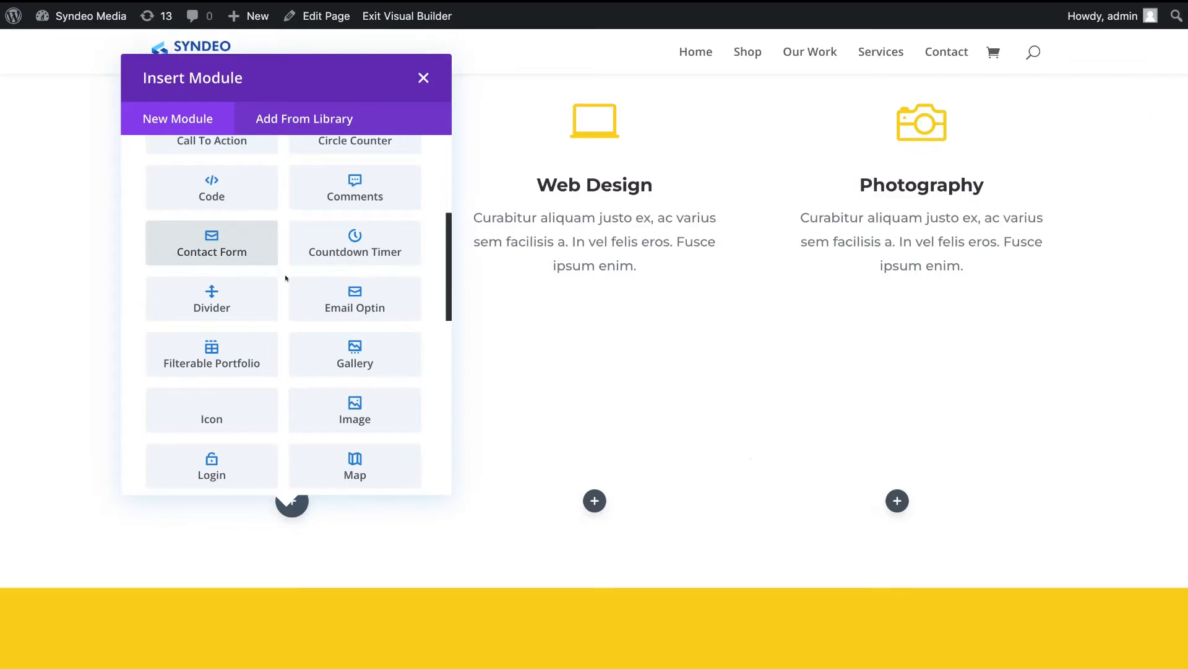
scroll(286, 278, down, 3)
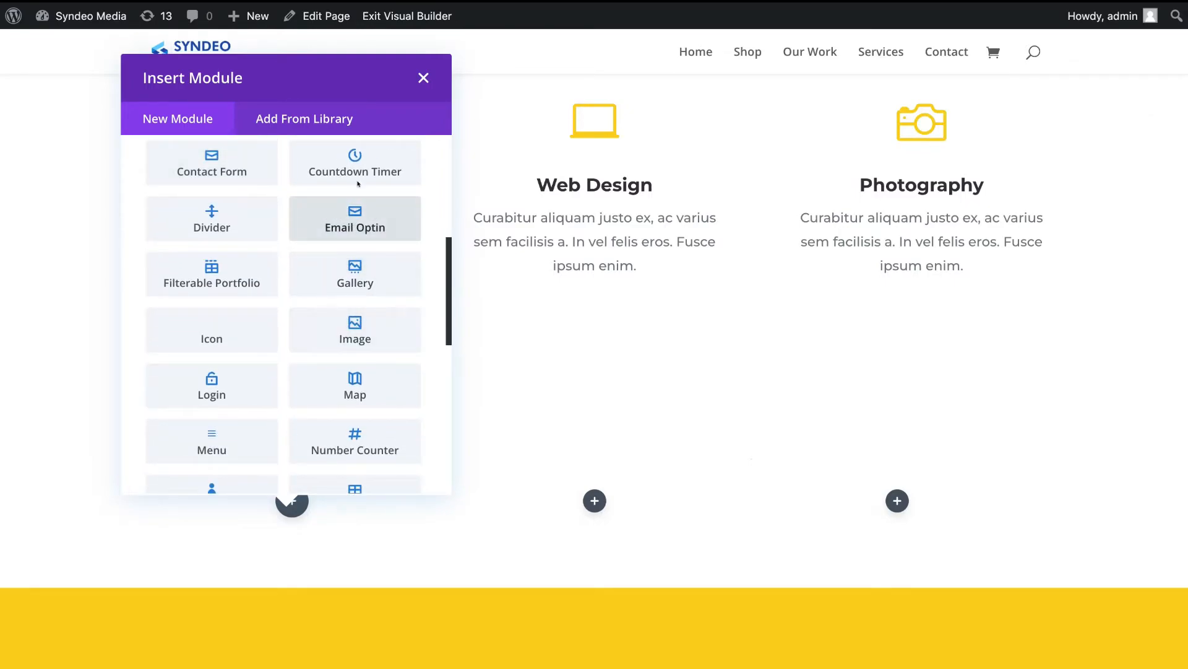
scroll(212, 284, down, 4)
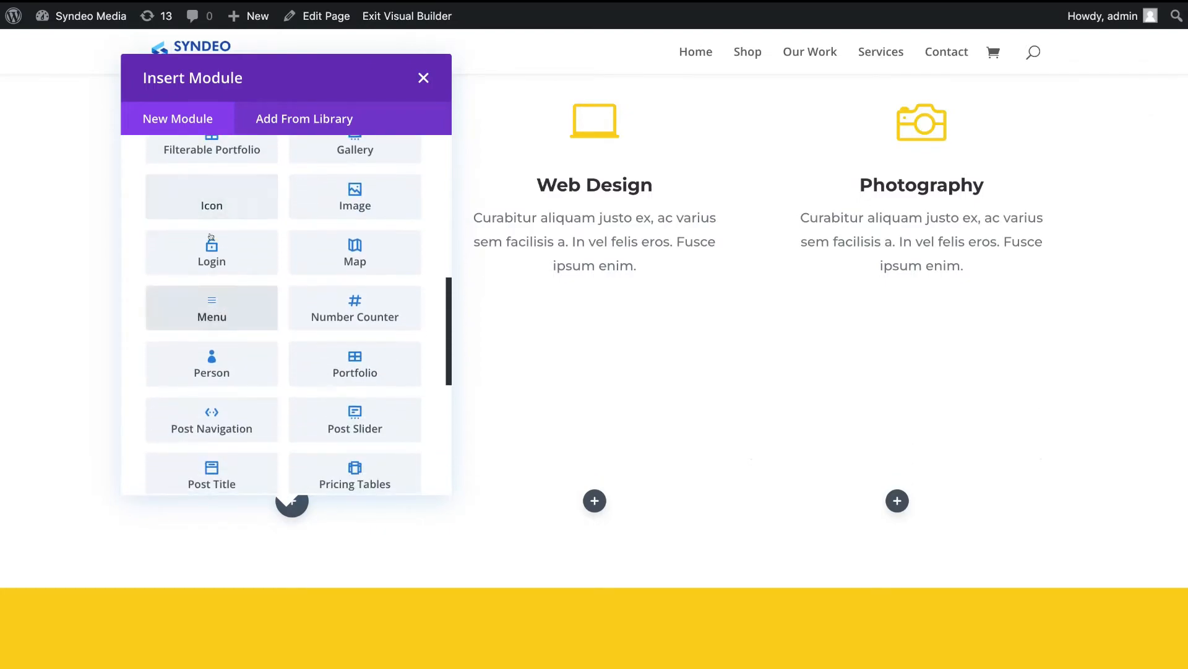
scroll(271, 304, down, 3)
scroll(270, 304, down, 3)
scroll(270, 303, down, 3)
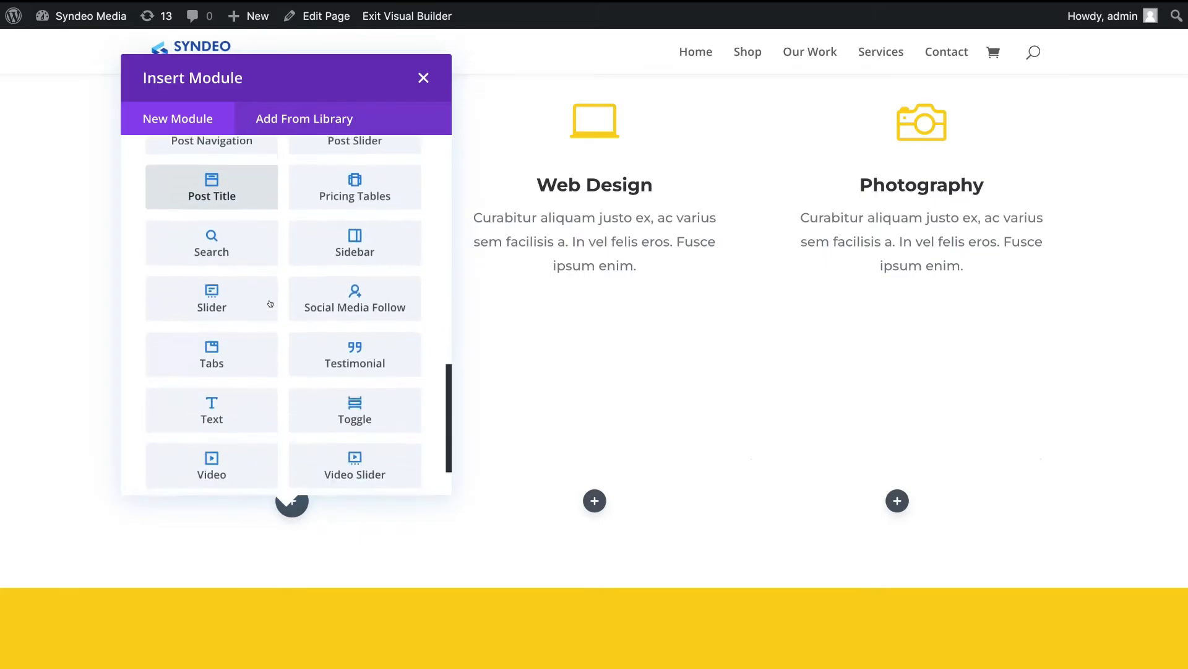
scroll(271, 303, down, 2)
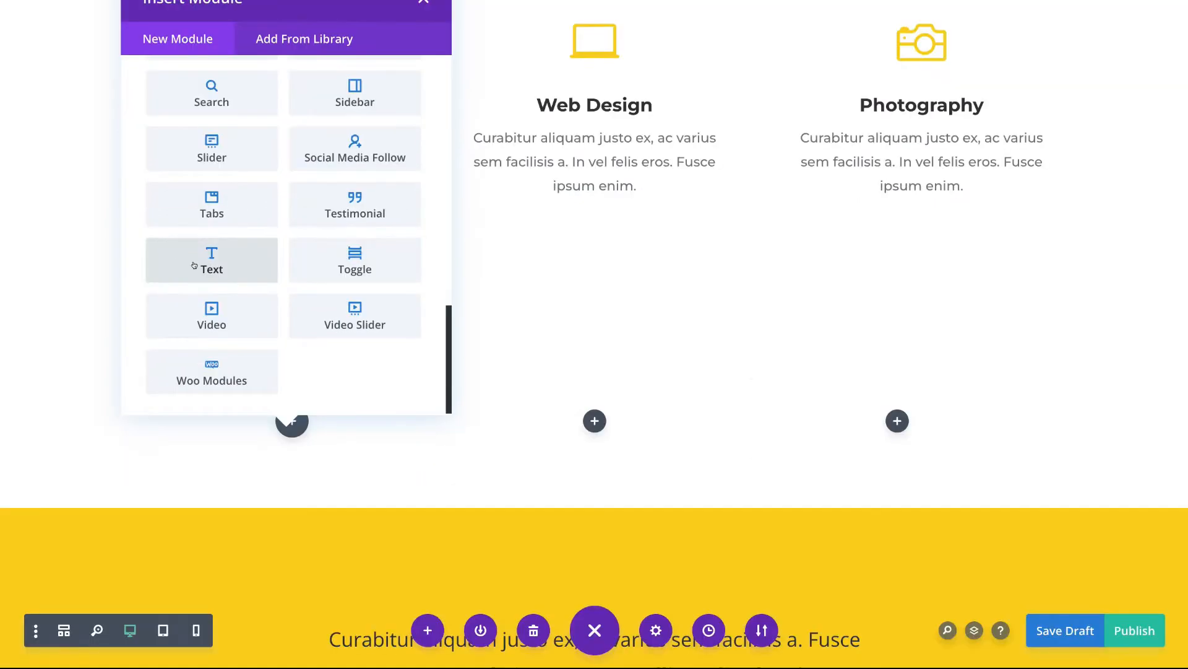
scroll(375, 376, up, 2)
scroll(374, 296, up, 8)
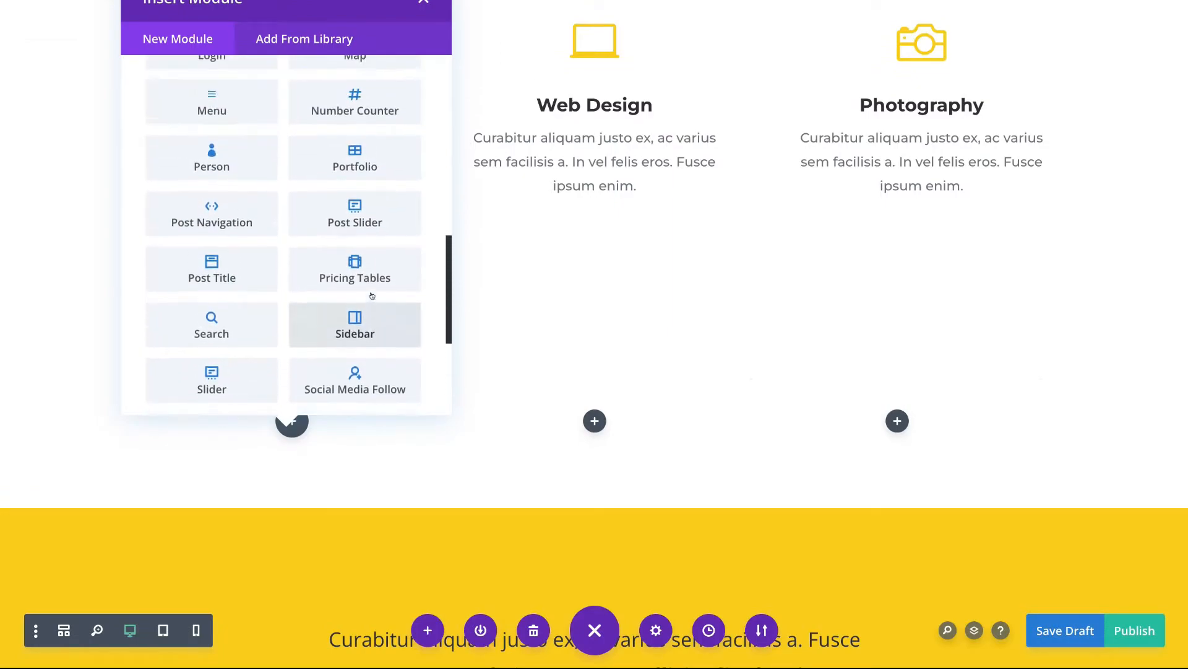
scroll(371, 295, up, 3)
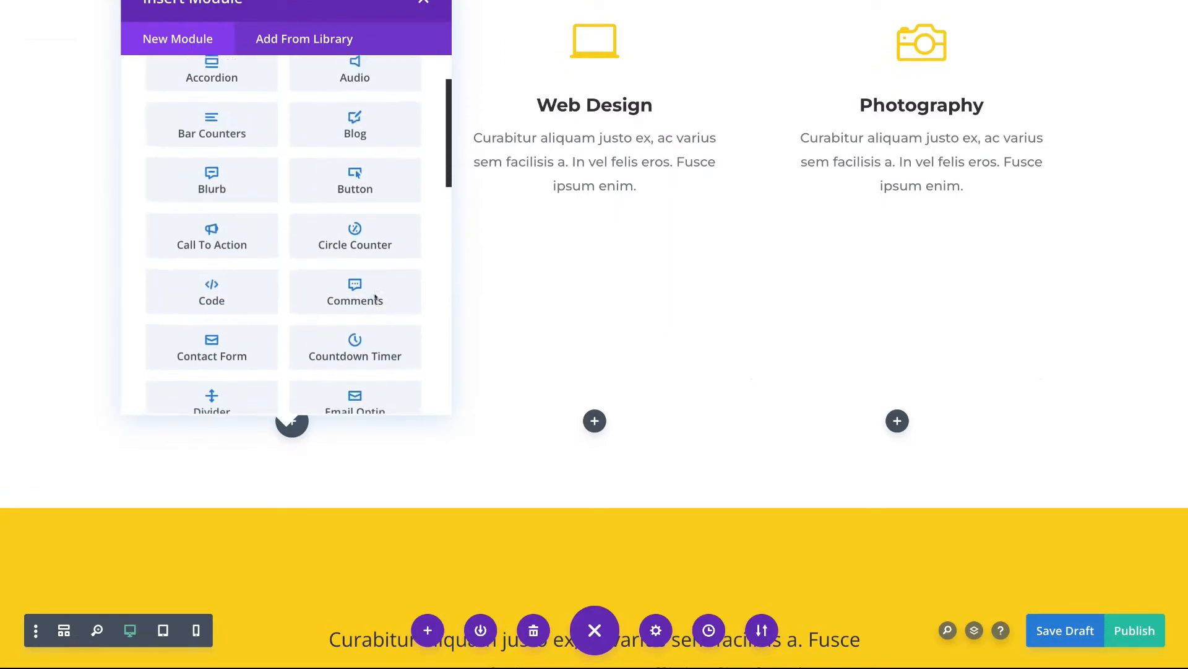
Add a Blurb module to the first column of the new row and accept its default content.
click(243, 264)
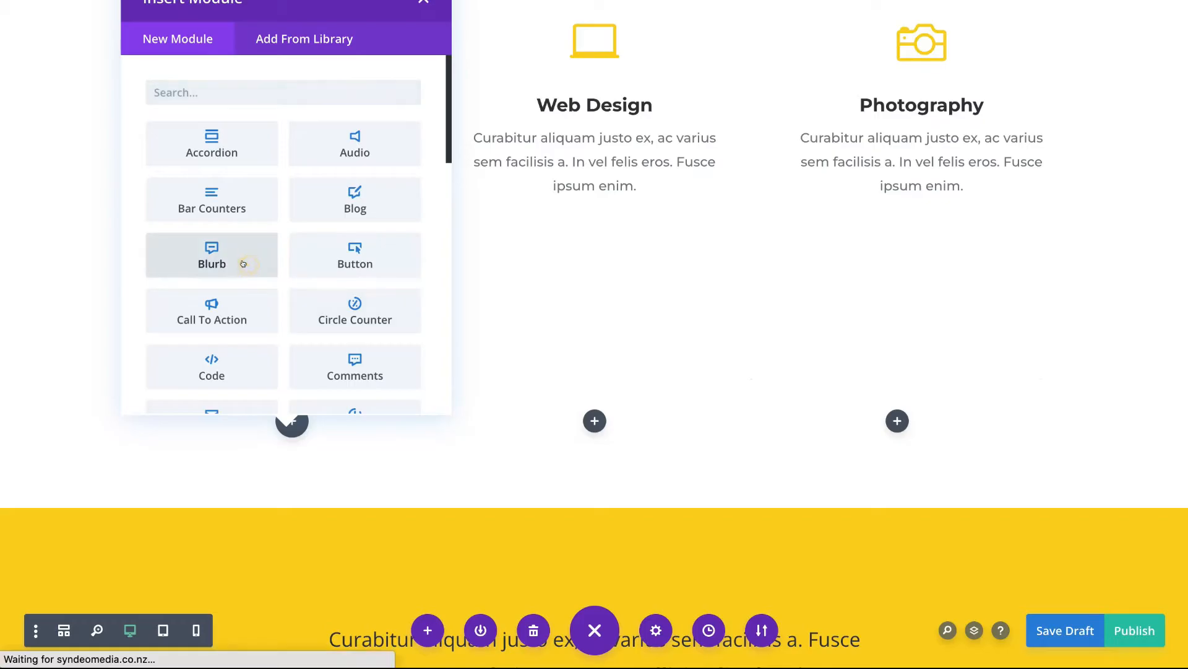
scroll(235, 328, down, 3)
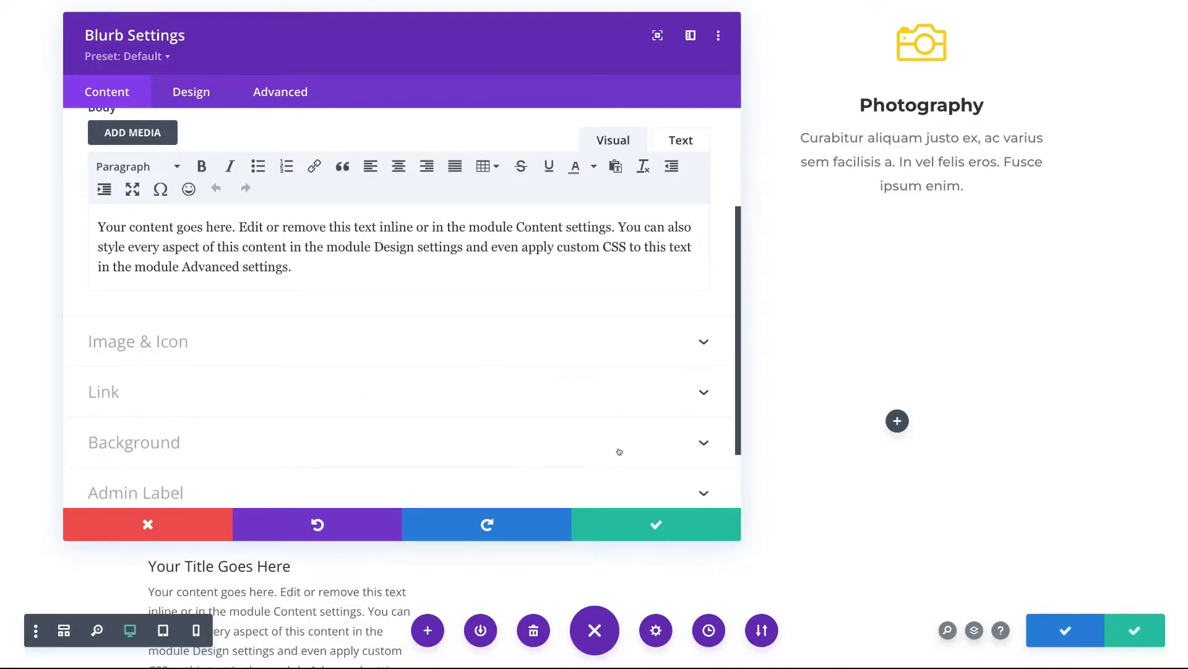
click(647, 519)
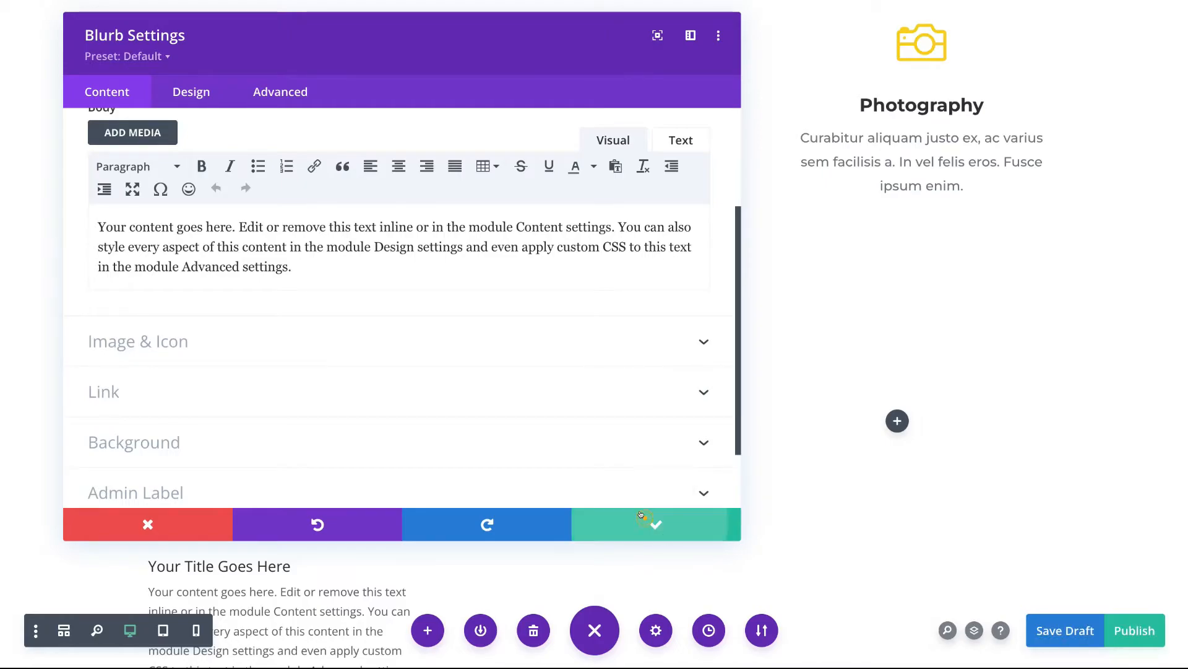
Duplicate the new blurb and move the copy into the empty third column of the row.
scroll(507, 406, down, 2)
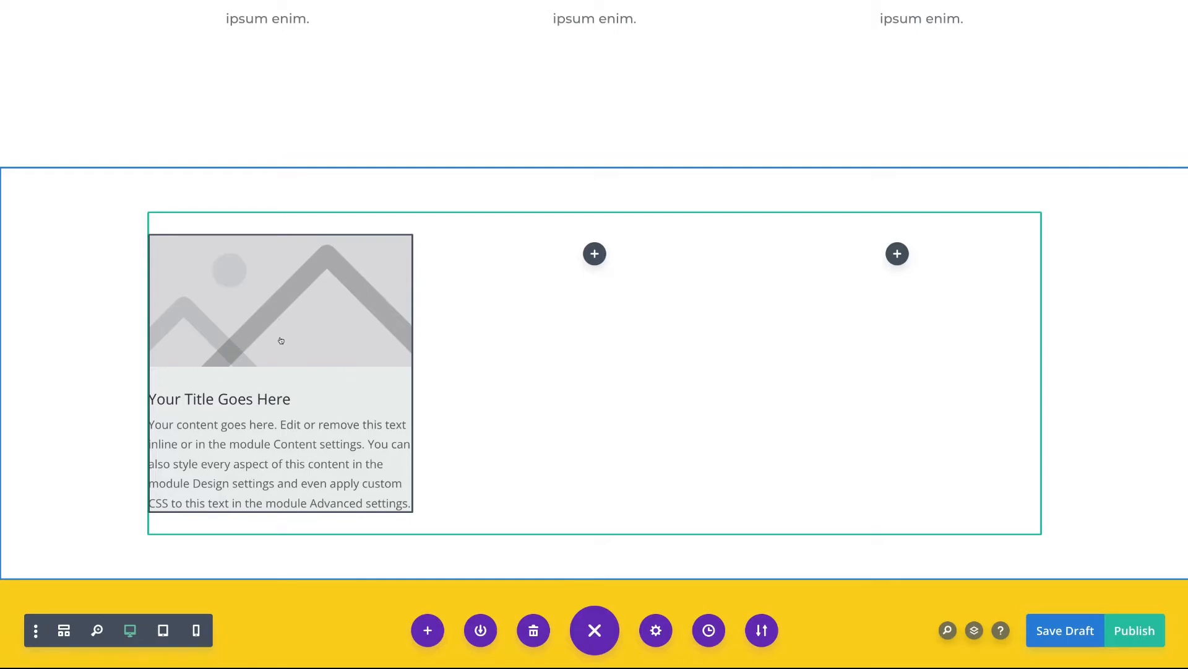
mouse_move(284, 329)
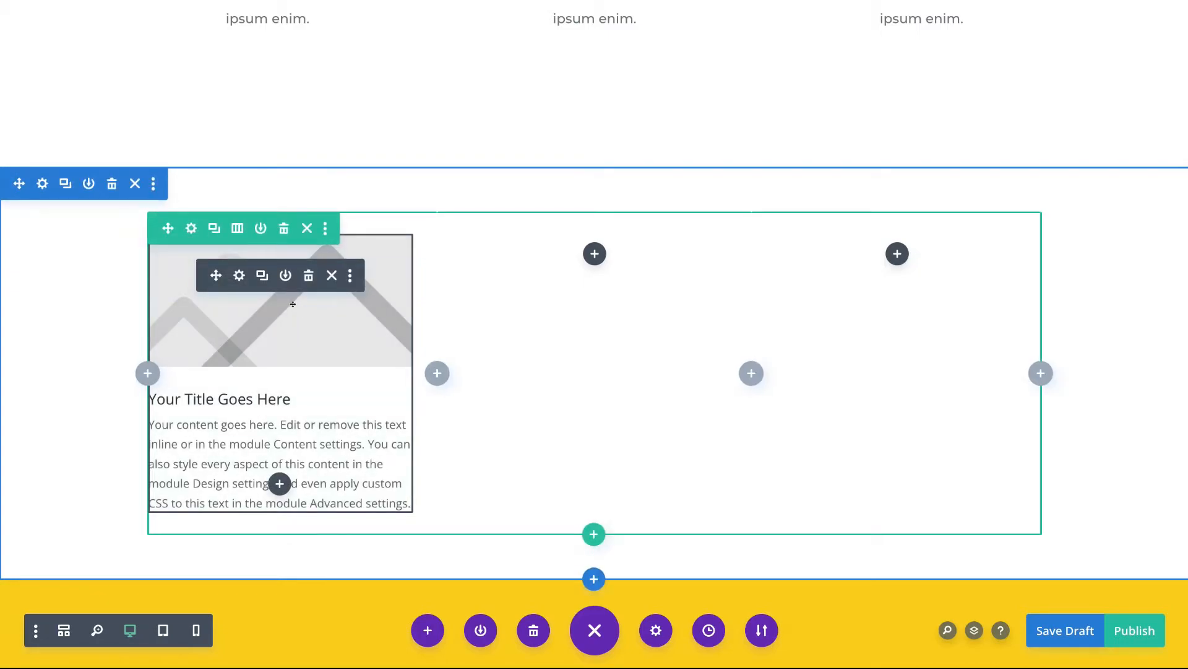
click(261, 274)
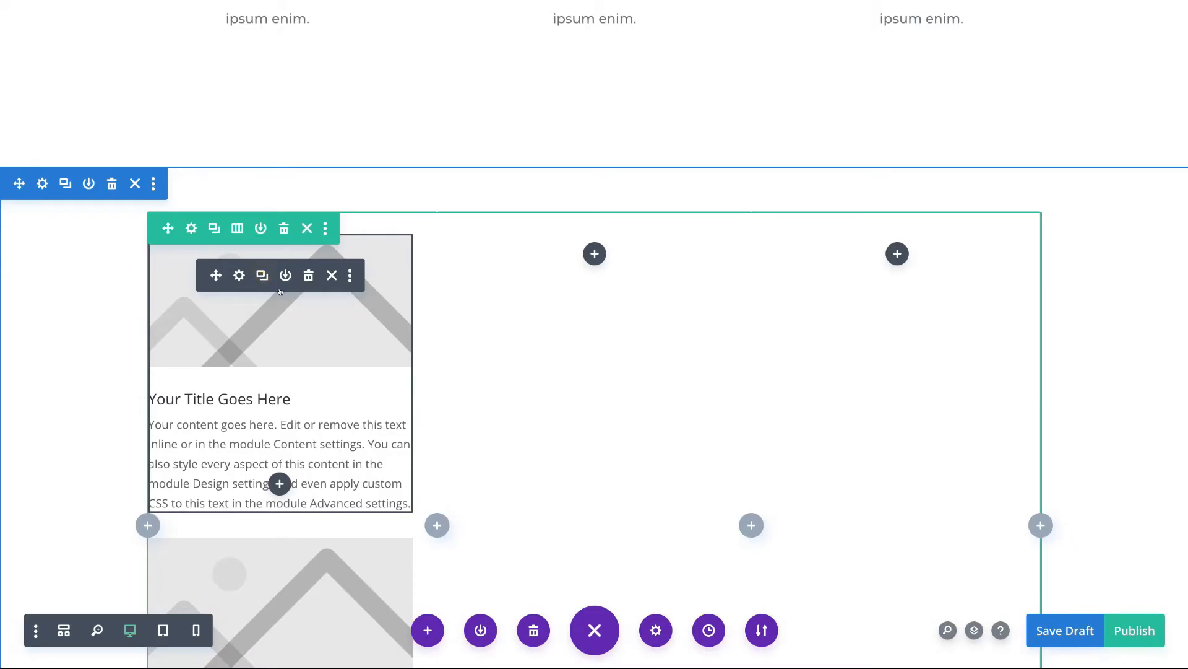
scroll(342, 328, down, 3)
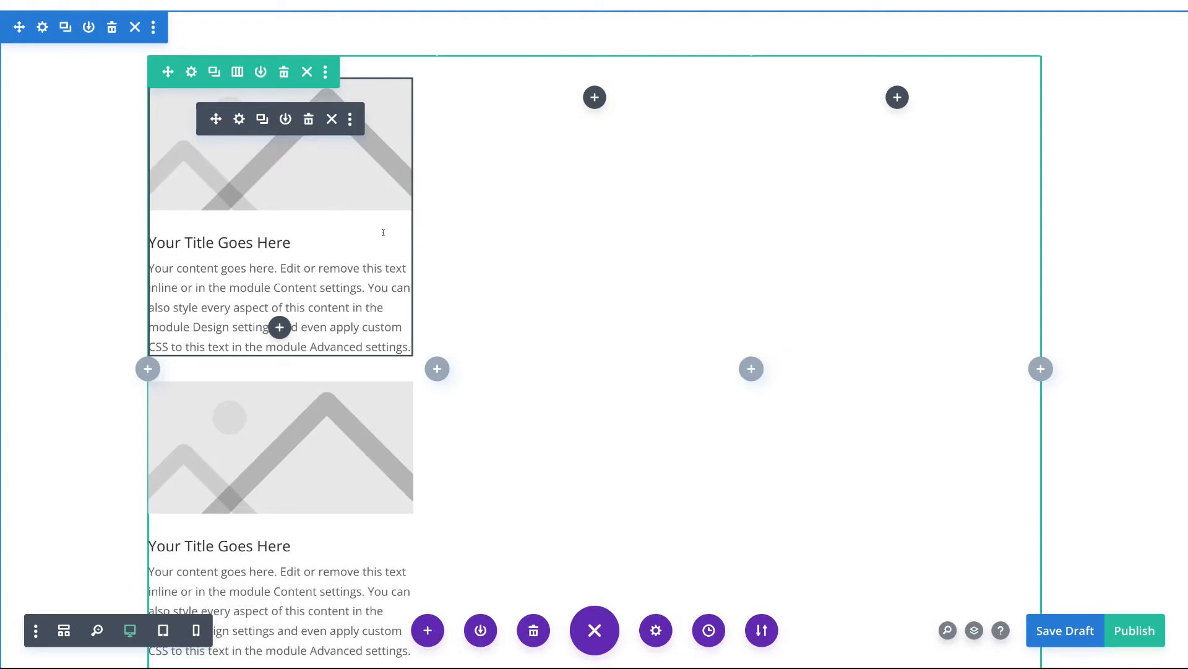
scroll(284, 240, down, 1)
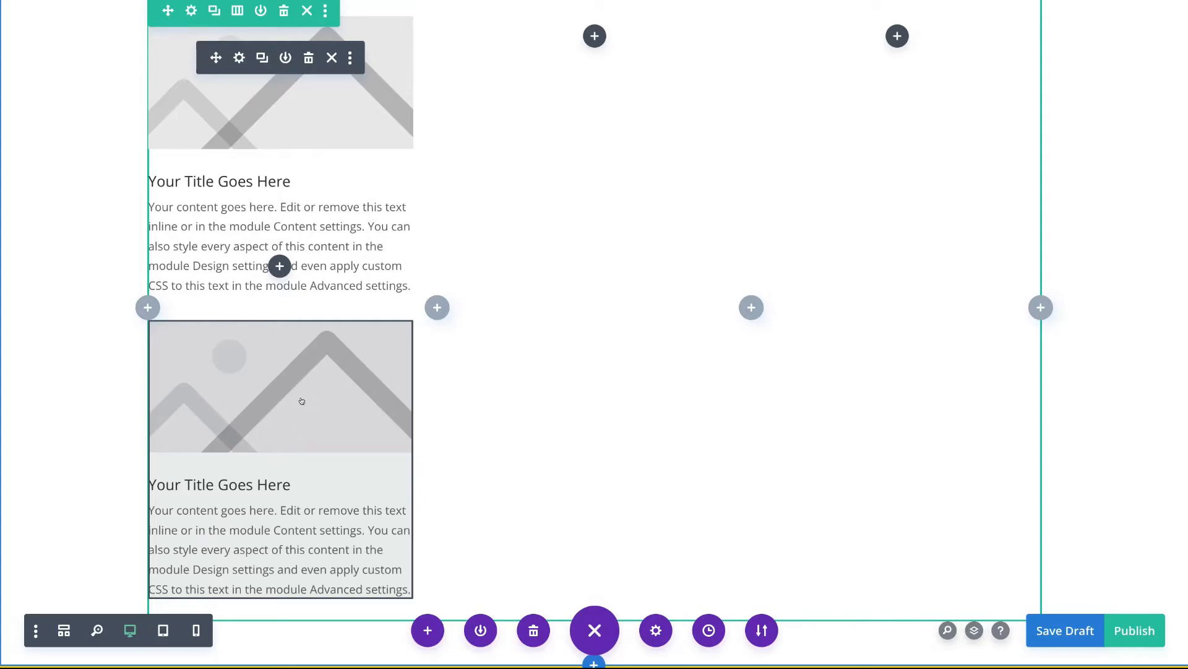
click(290, 338)
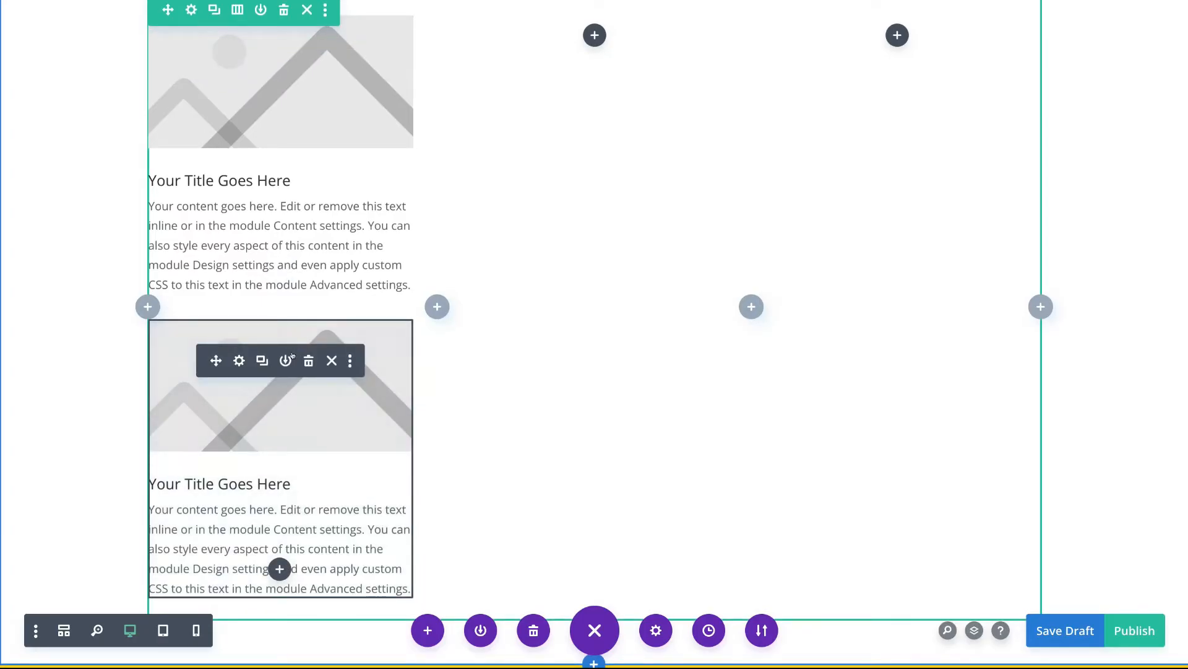
drag(211, 359, 588, 44)
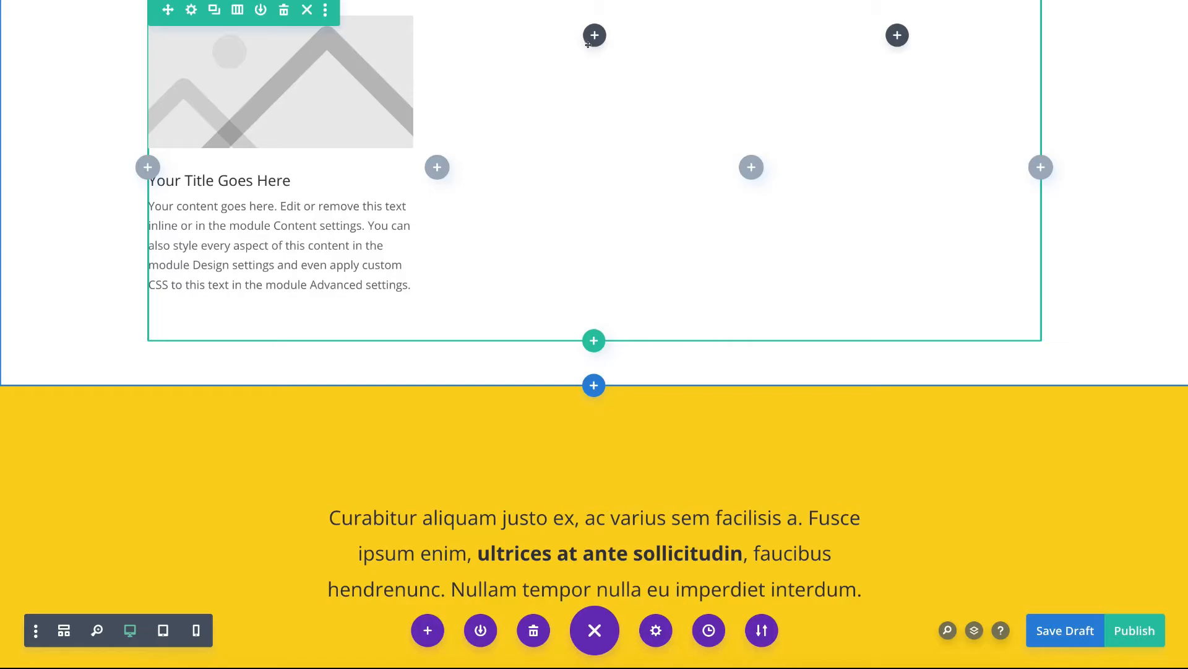
Duplicate the first-column blurb once more and move the copy into the empty middle column.
scroll(345, 101, up, 2)
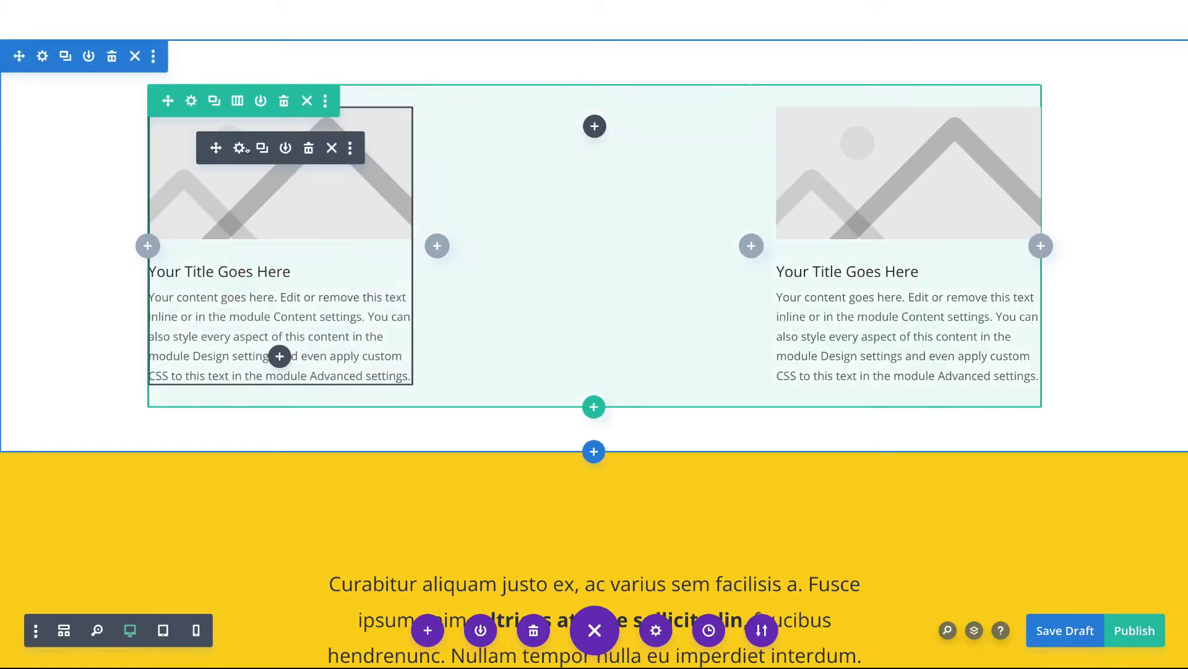
click(262, 148)
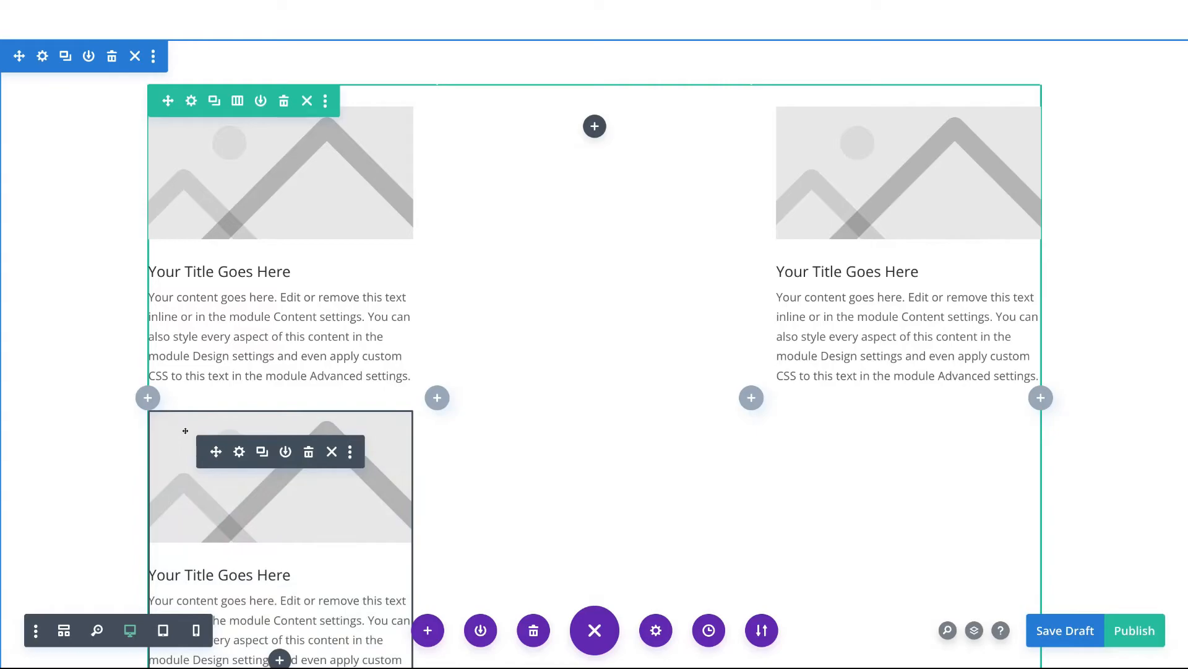
drag(215, 451, 590, 129)
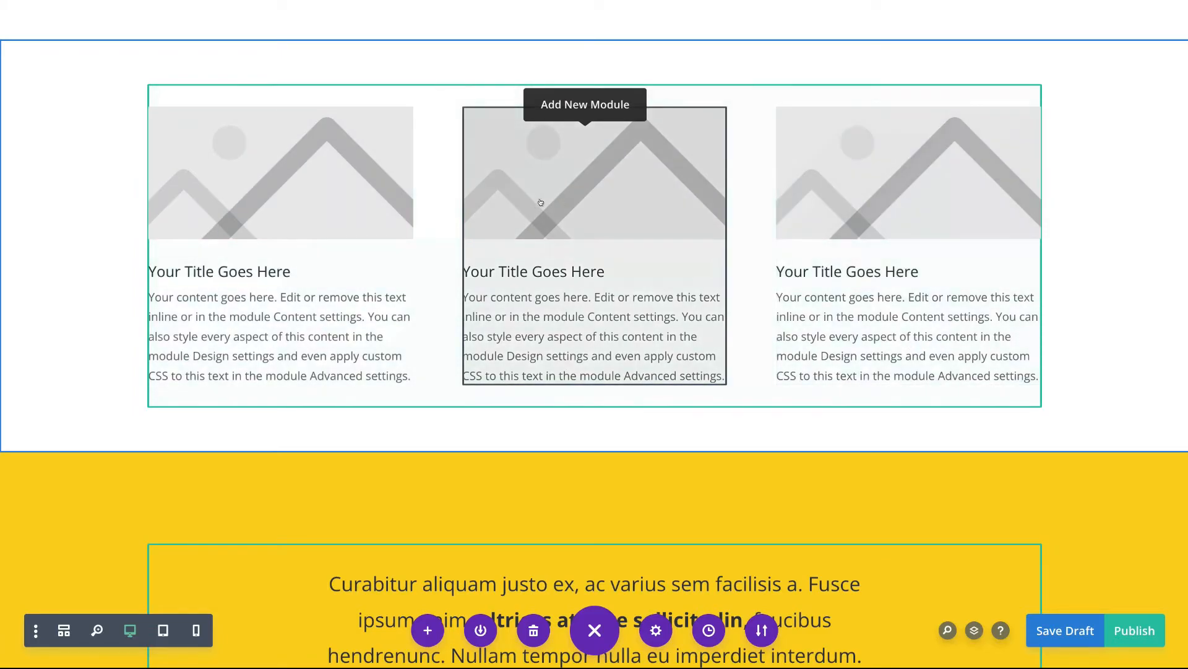
Delete the section holding the three placeholder blurbs between the services blurbs and the yellow section.
scroll(310, 203, up, 7)
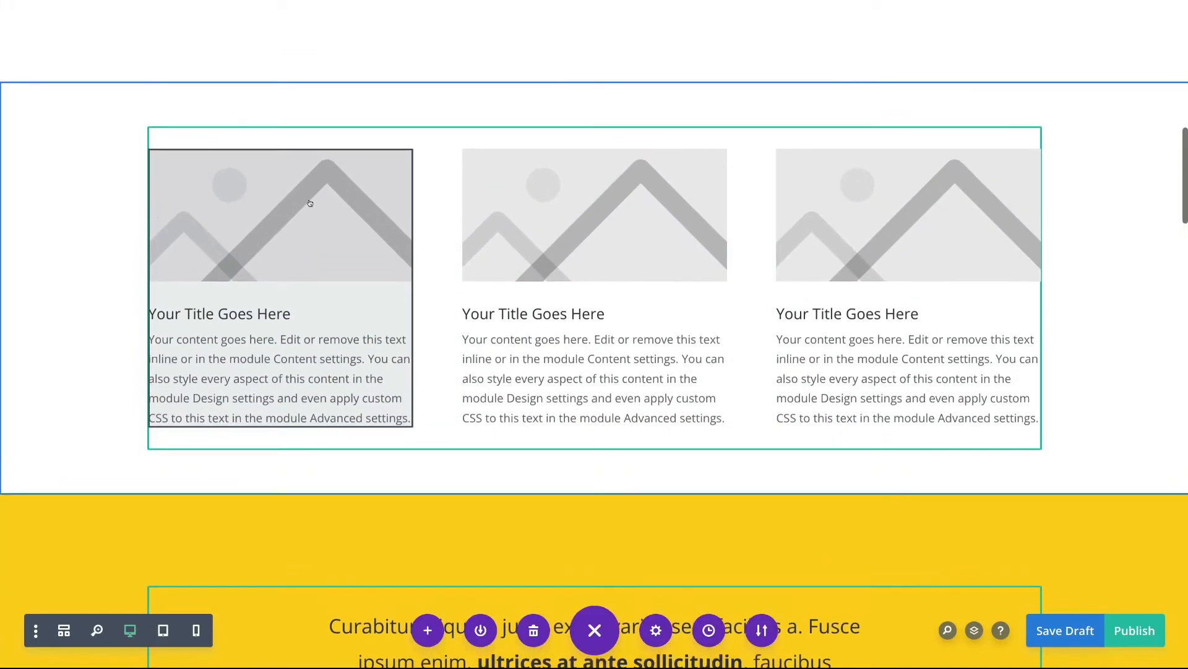
scroll(310, 201, up, 2)
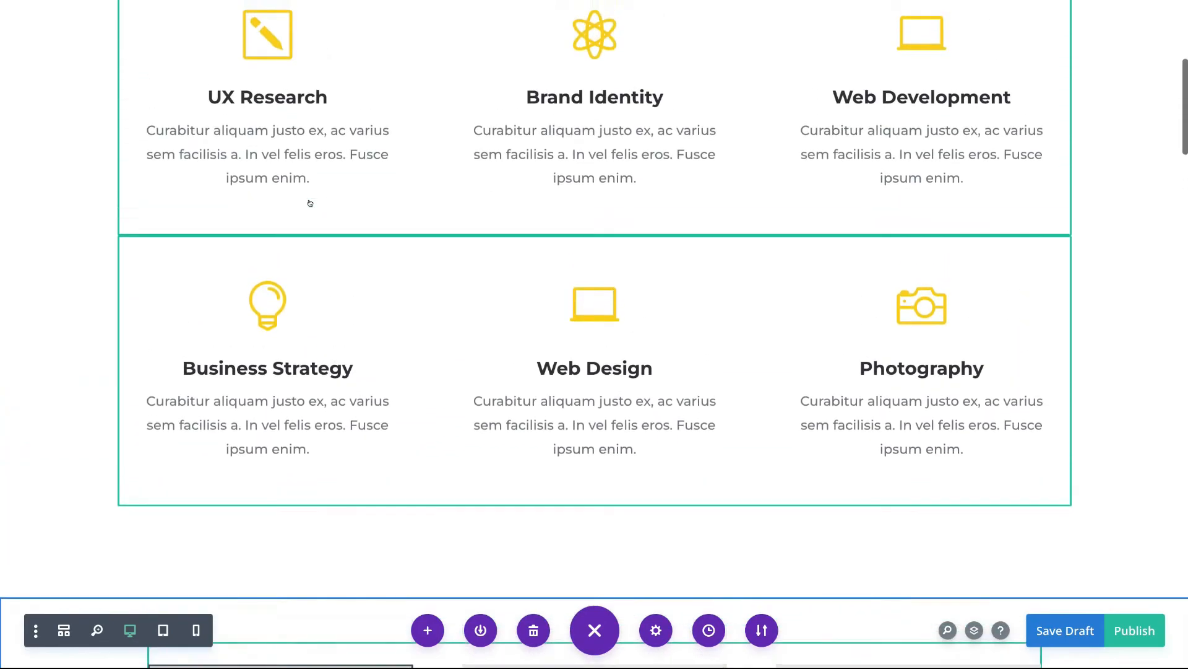
scroll(310, 201, down, 9)
scroll(310, 199, up, 1)
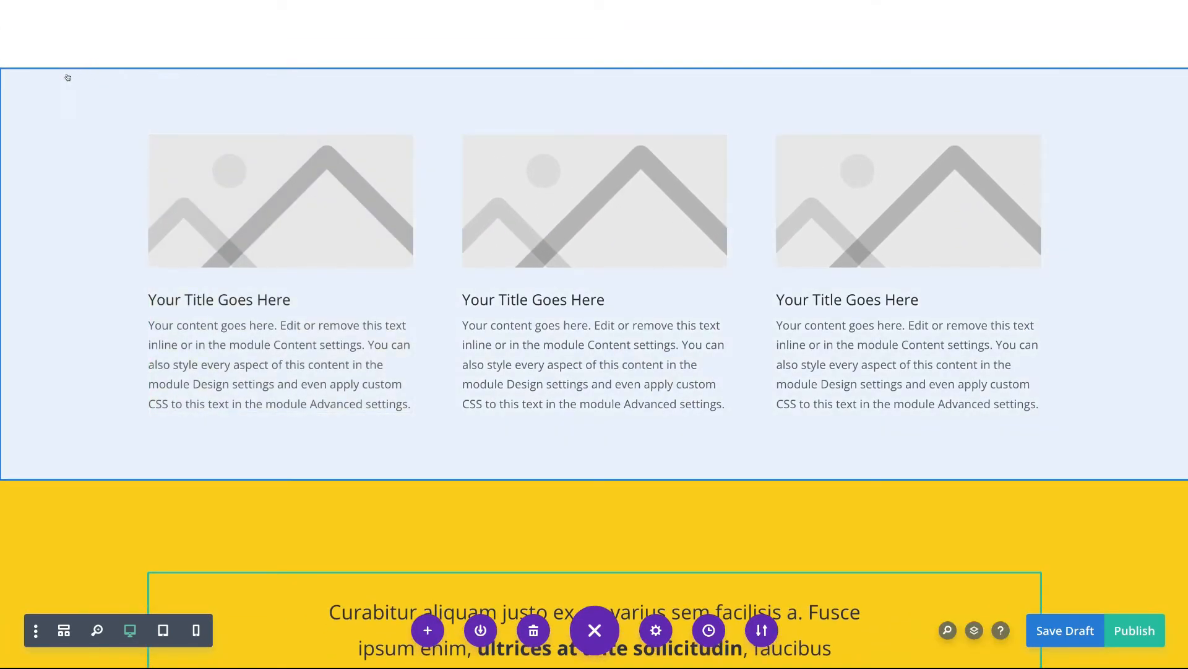
click(52, 81)
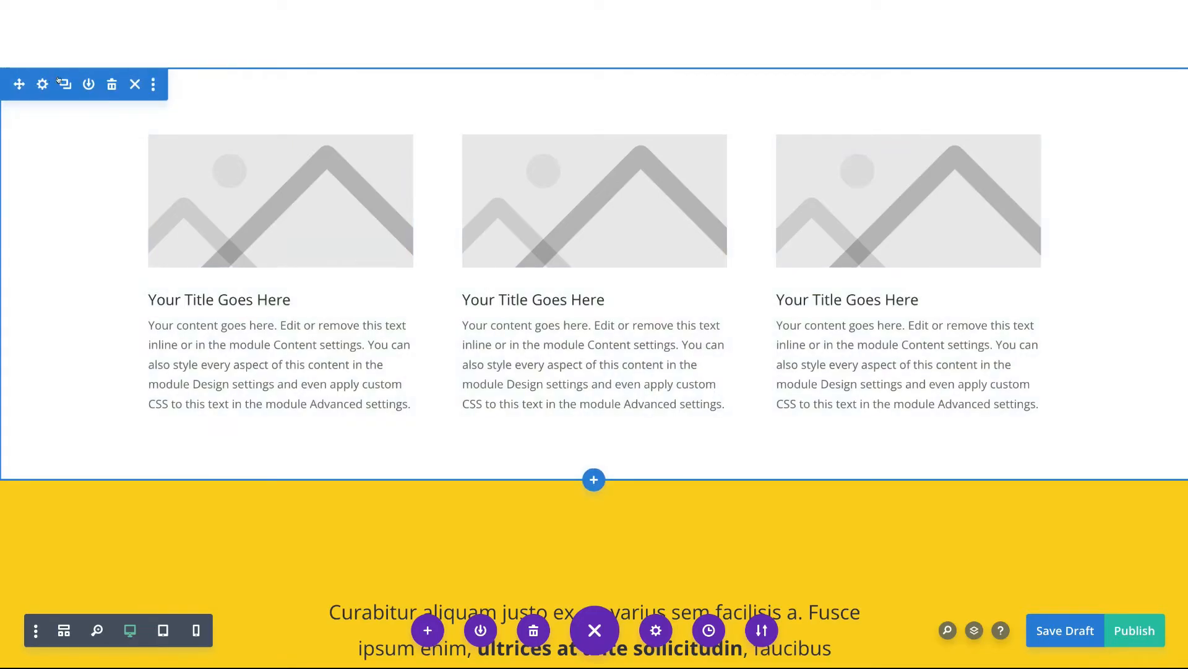
click(108, 84)
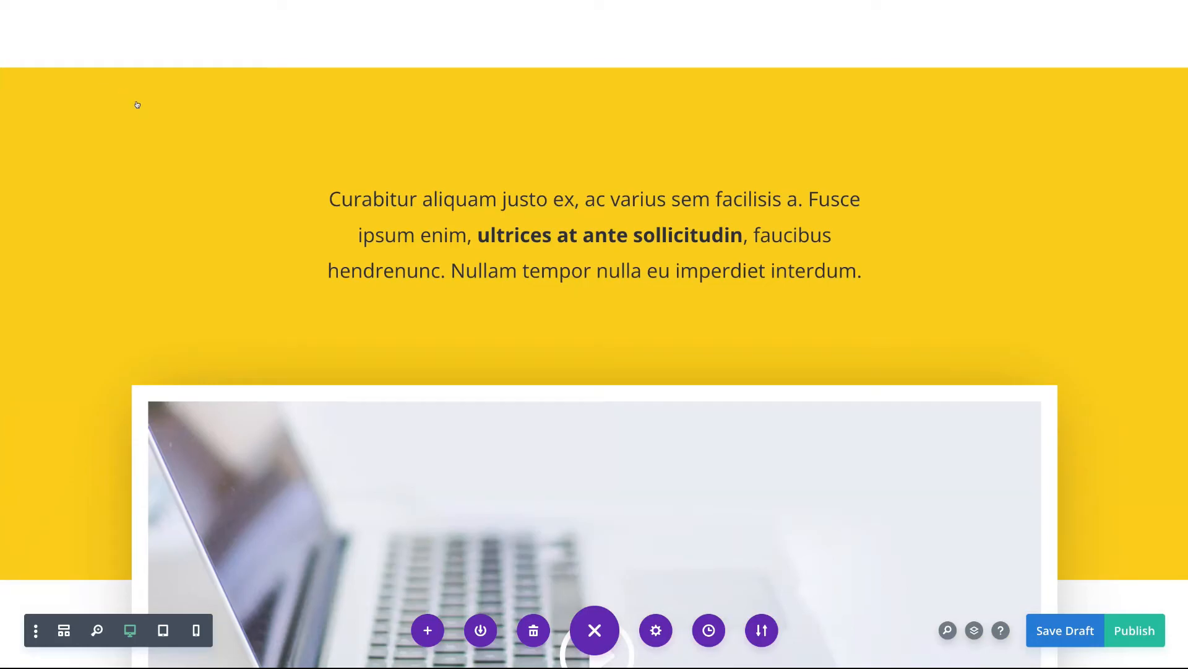
key(ctrl+z)
Review the rest of the page from the yellow section through the team members to the Our Work gallery.
scroll(264, 254, down, 10)
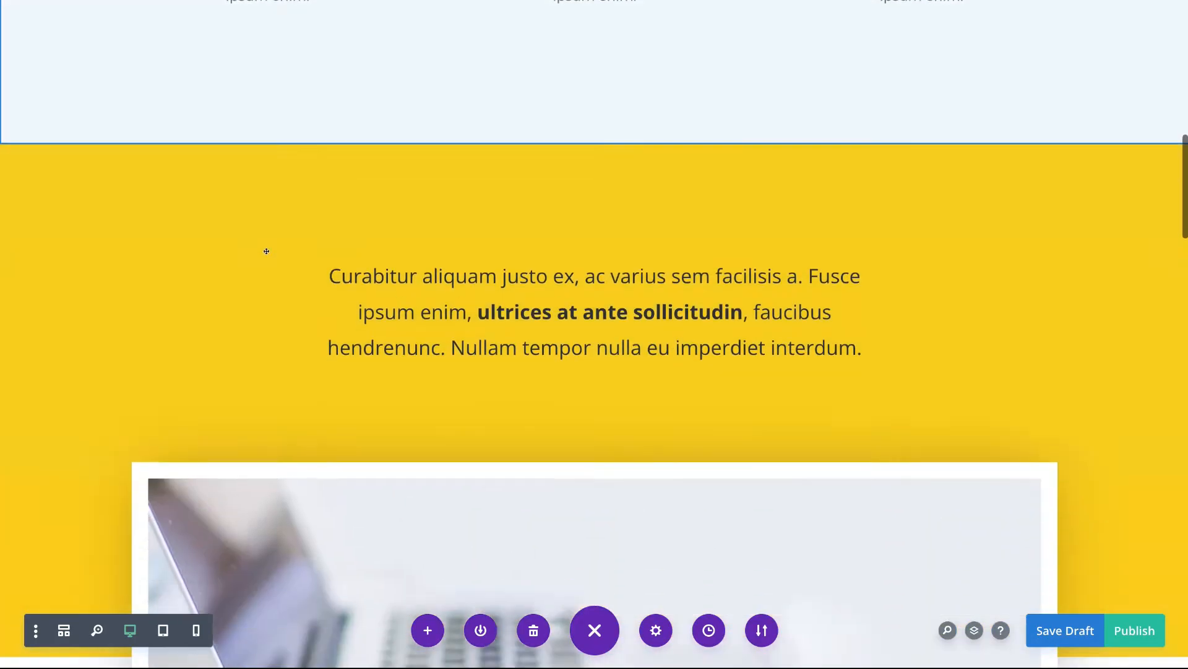
scroll(265, 254, down, 11)
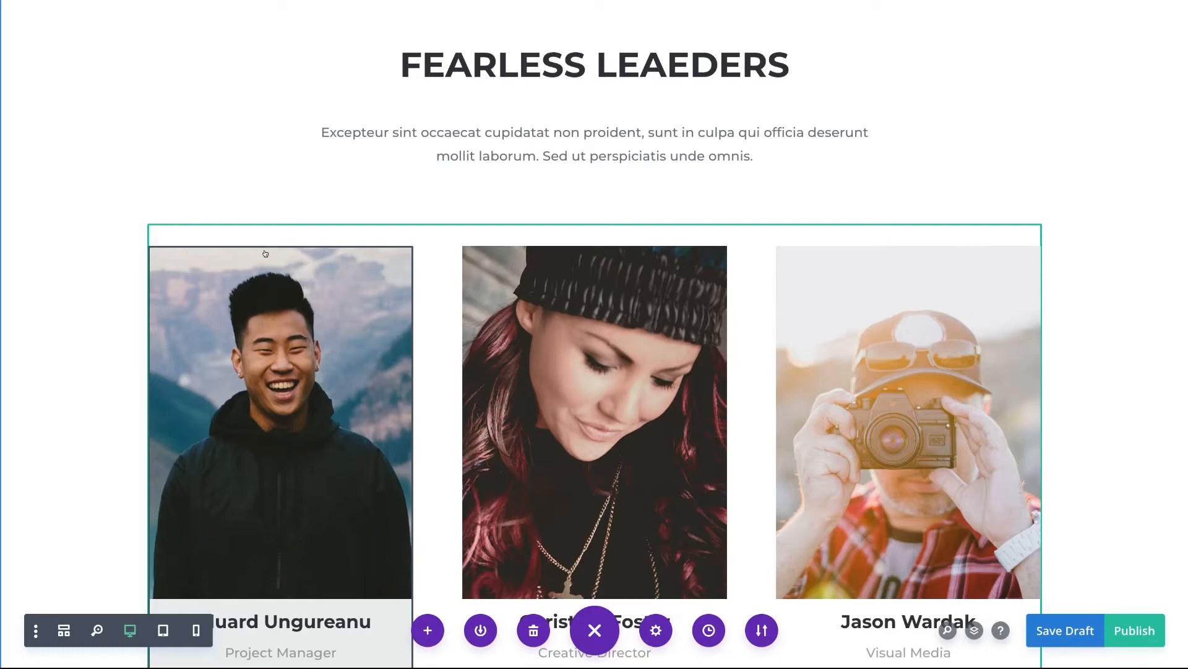
scroll(265, 253, down, 2)
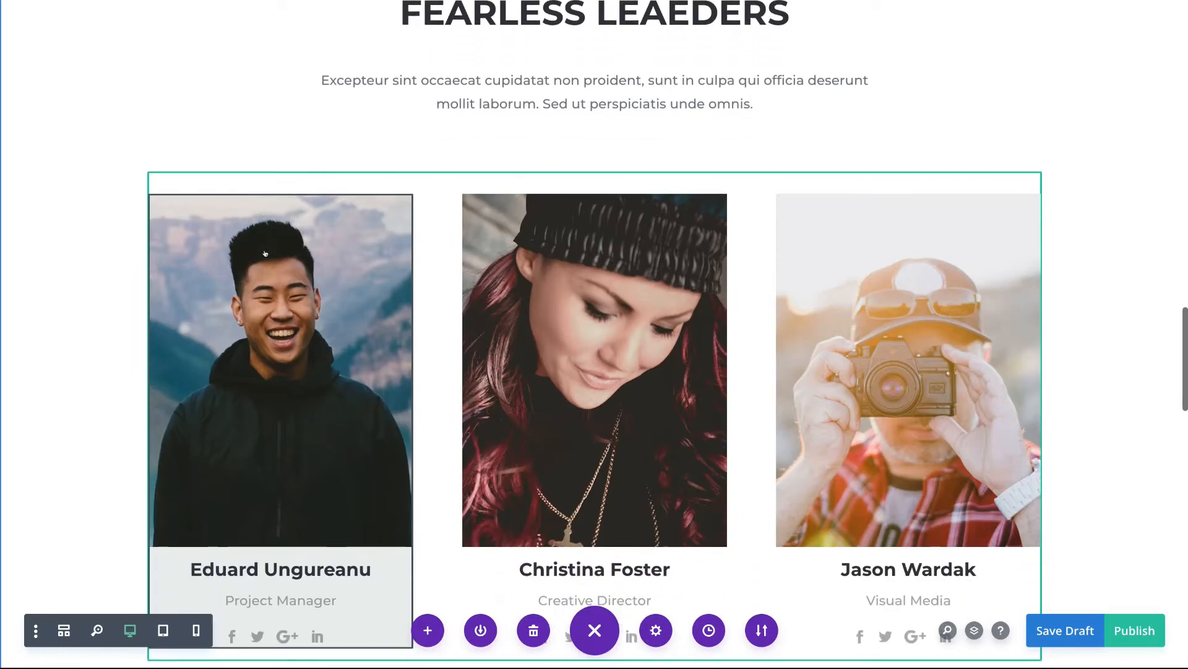
mouse_move(288, 278)
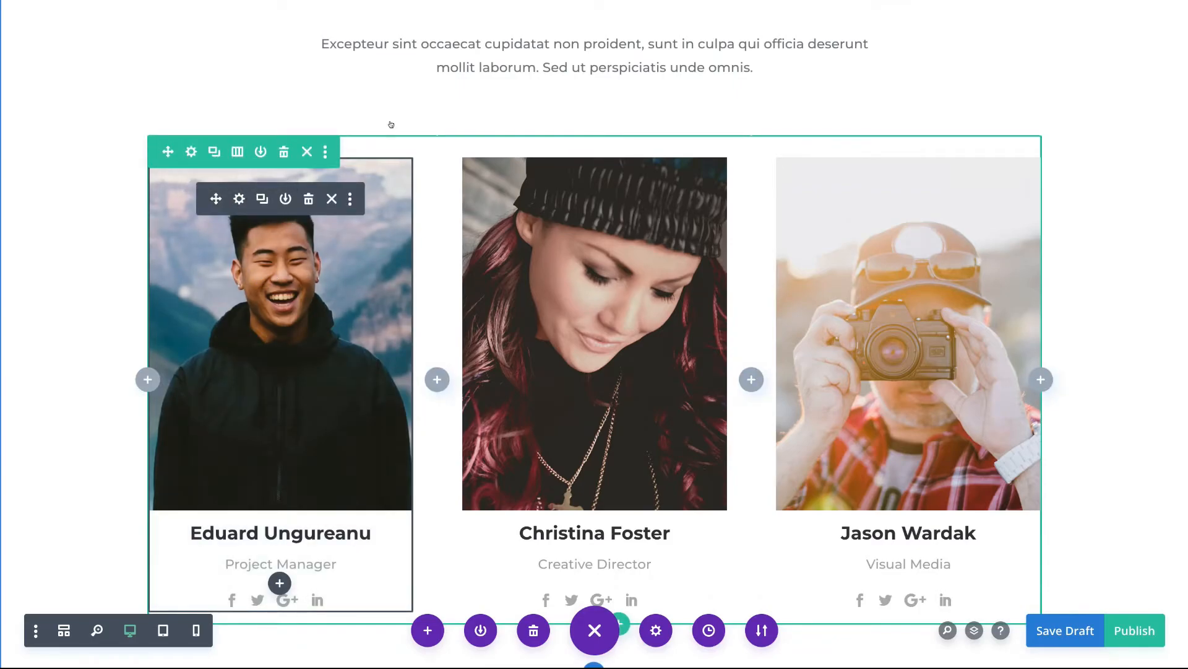
key(ctrl+alt+v)
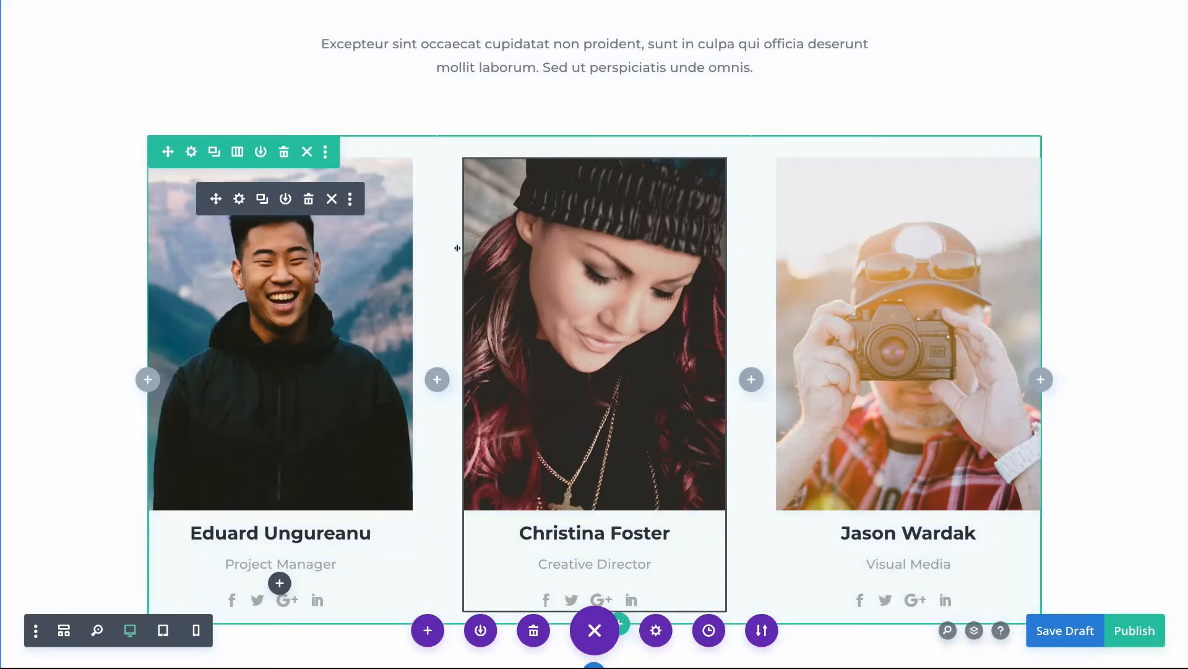
scroll(457, 247, down, 2)
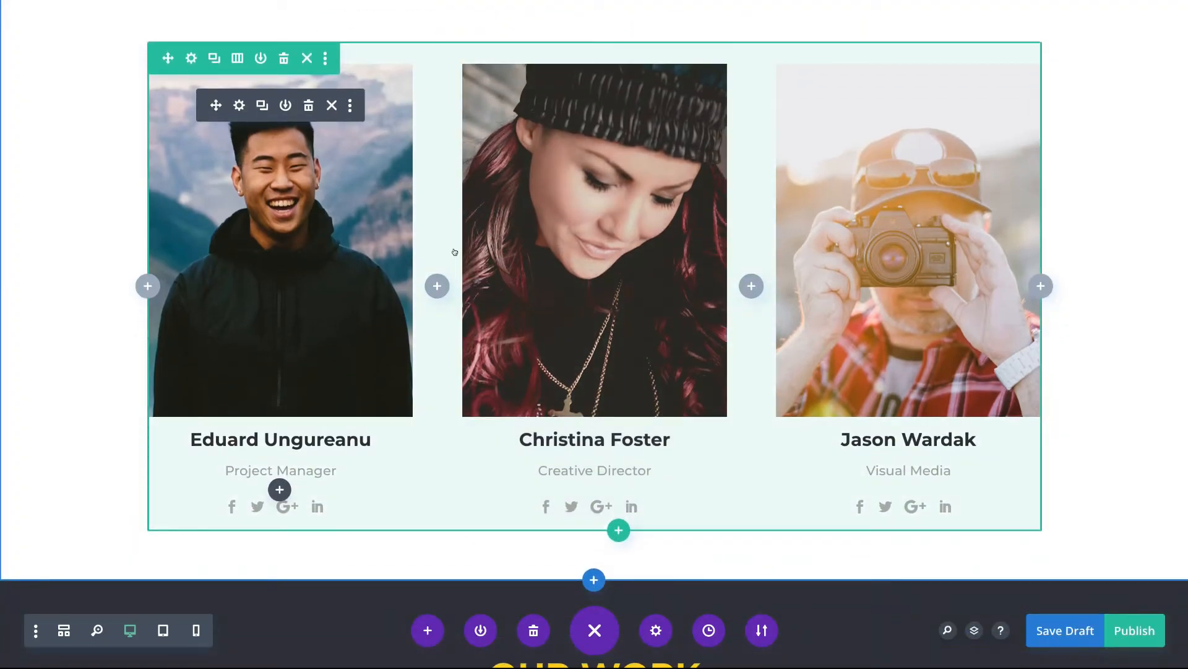
scroll(454, 251, down, 10)
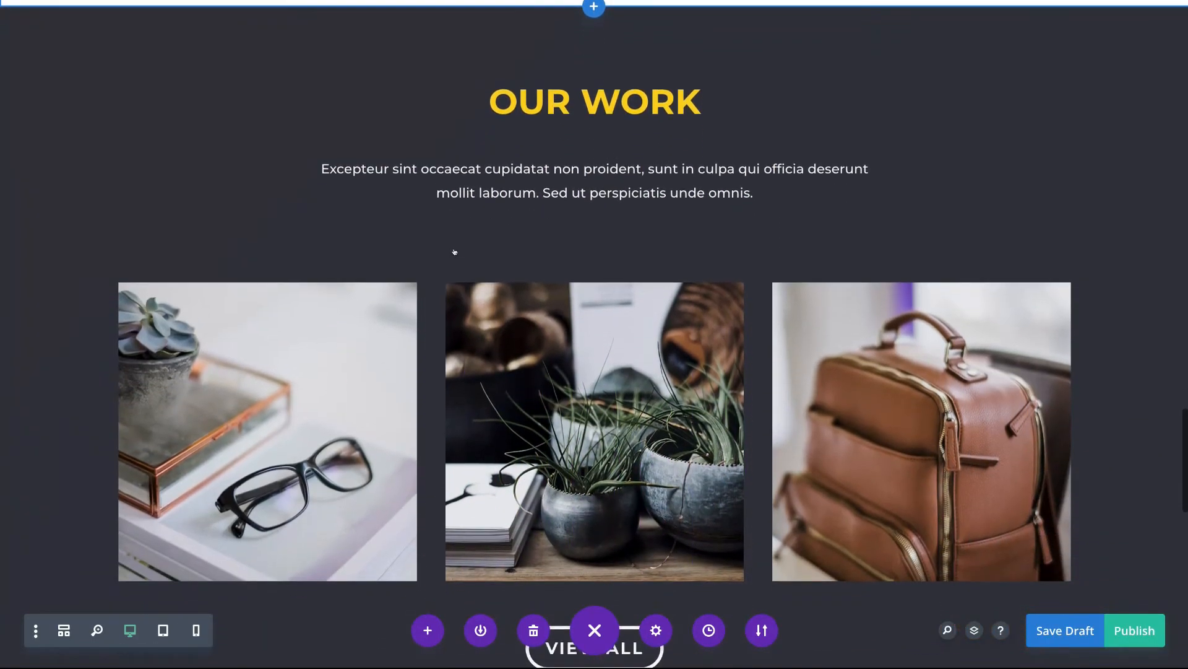
scroll(454, 251, down, 4)
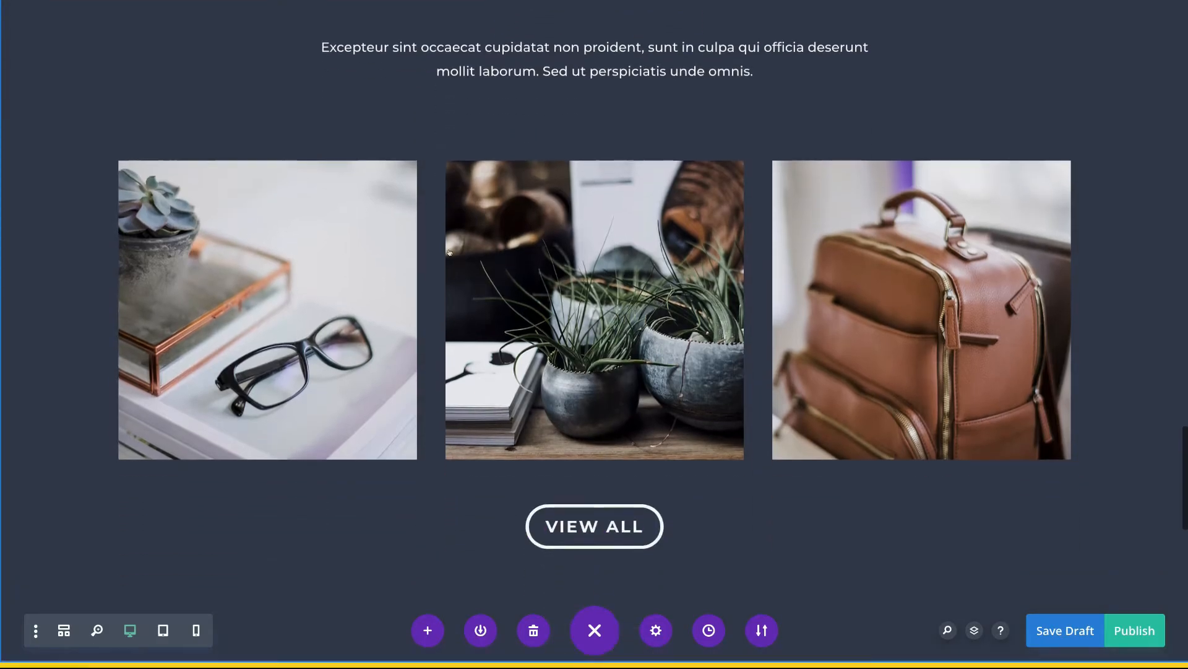
scroll(278, 225, up, 2)
scroll(277, 225, up, 1)
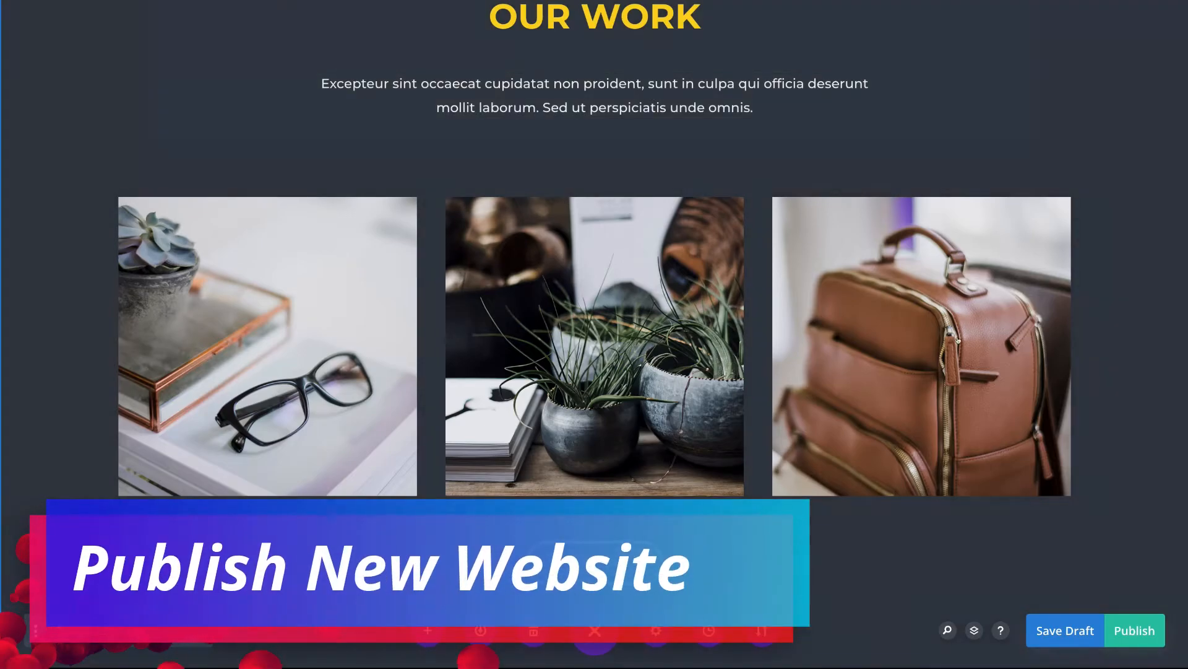
Publish the About page and check its layout in tablet and phone views, returning to desktop view.
click(1132, 628)
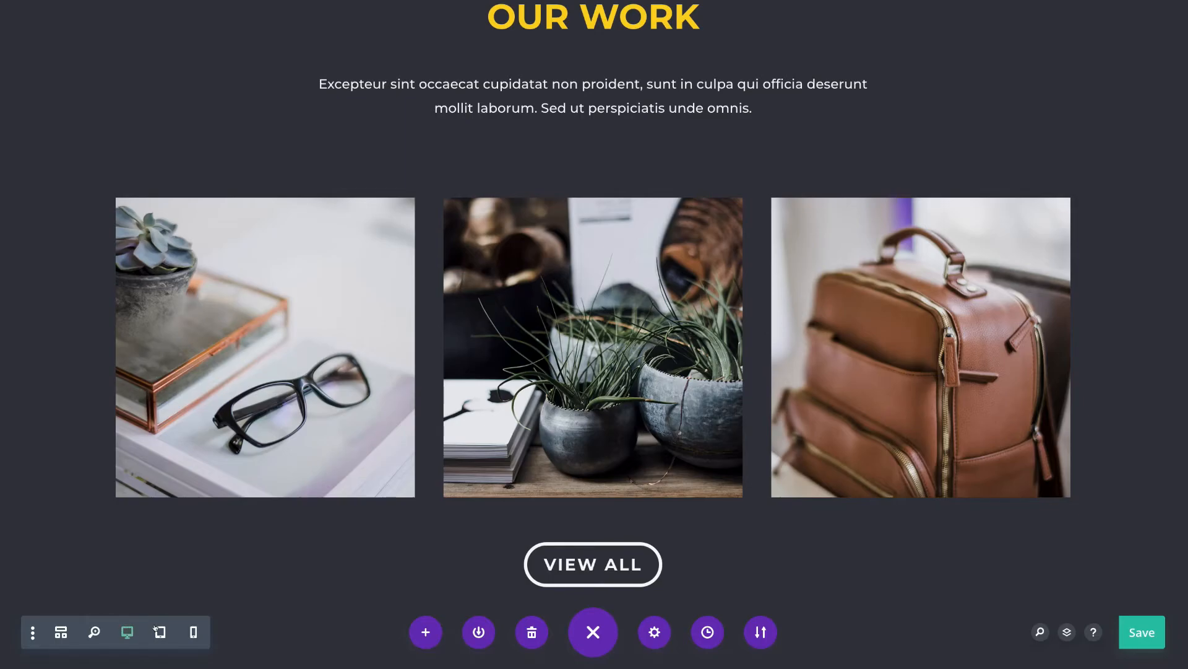
click(156, 629)
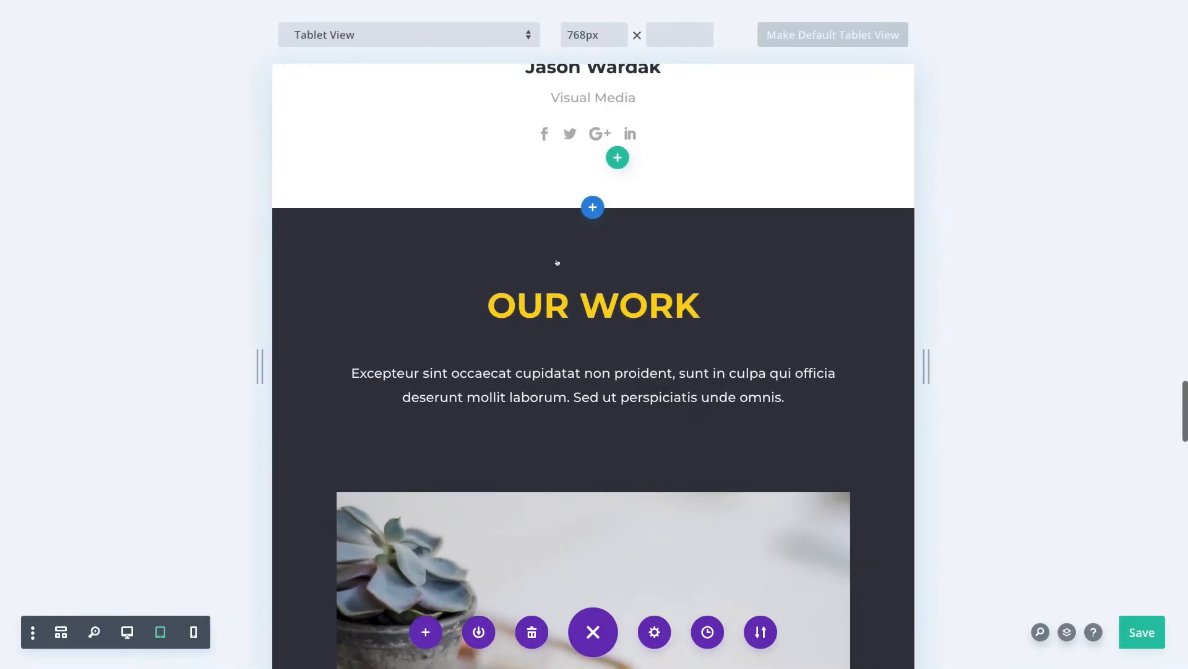
scroll(180, 622, up, 10)
click(185, 629)
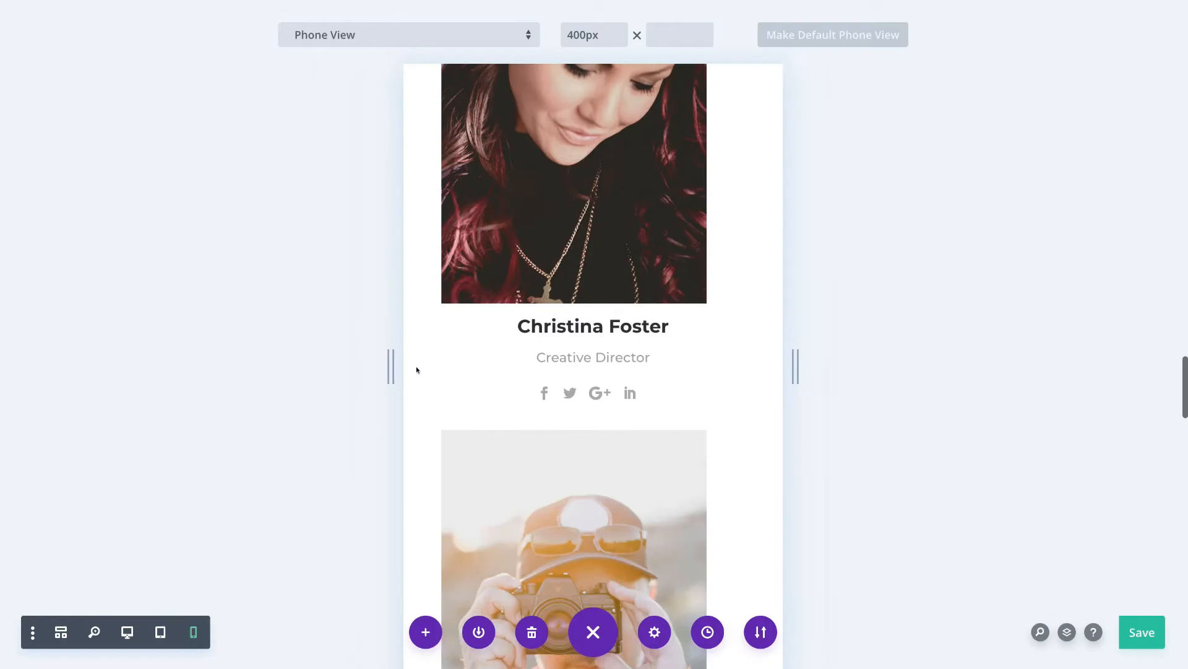
scroll(504, 323, up, 15)
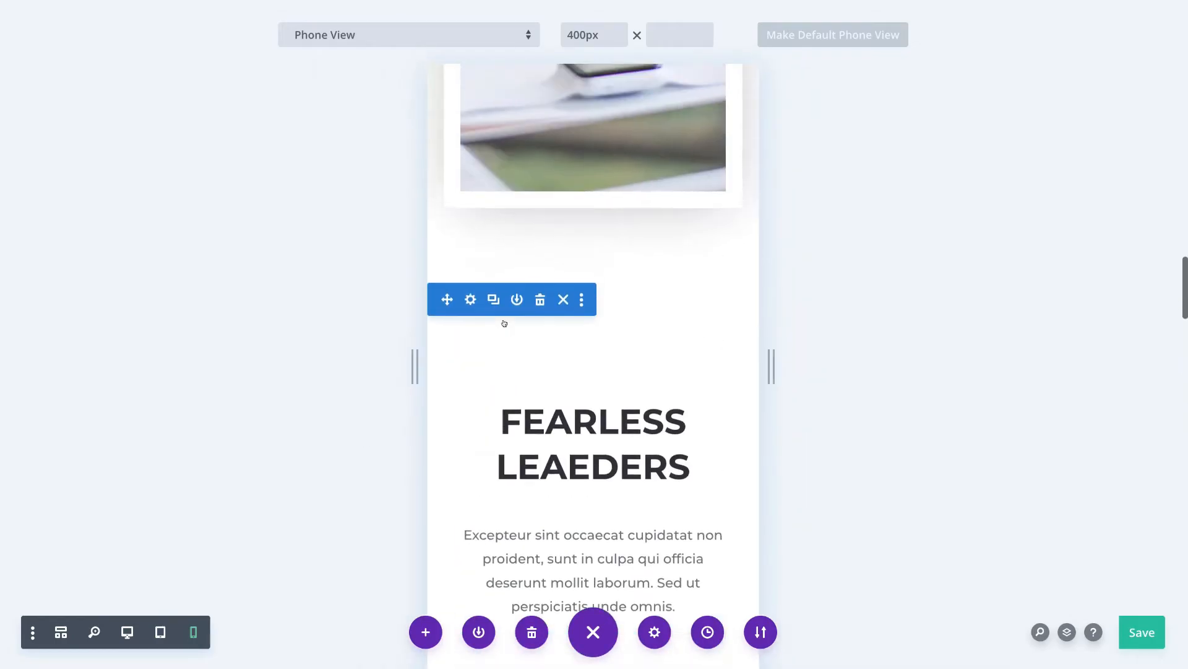
scroll(503, 322, up, 8)
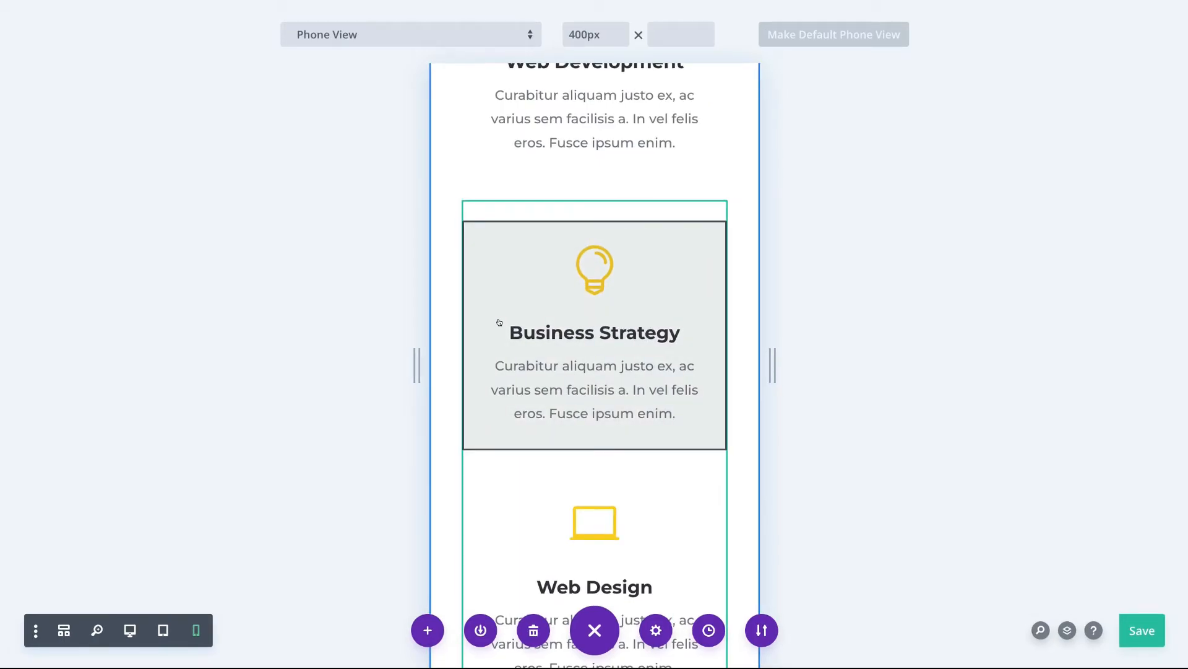
click(129, 629)
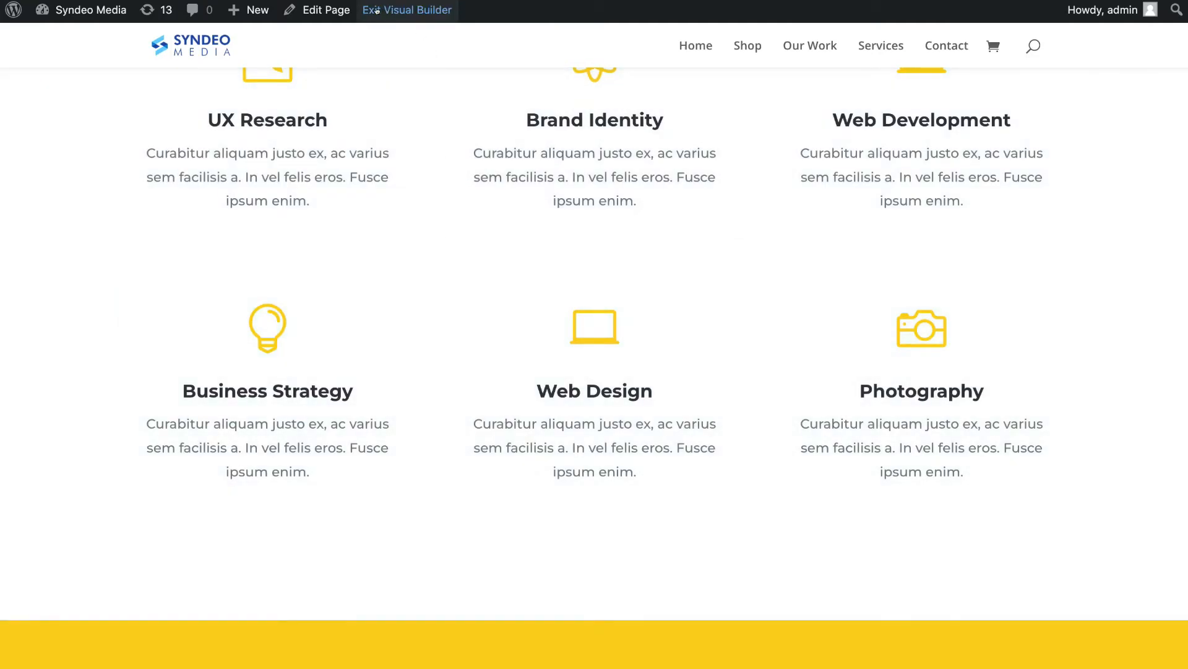
Exit the Visual Builder and look over the live About page from its heading through the Innovative Agency section.
click(409, 9)
scroll(466, 173, down, 10)
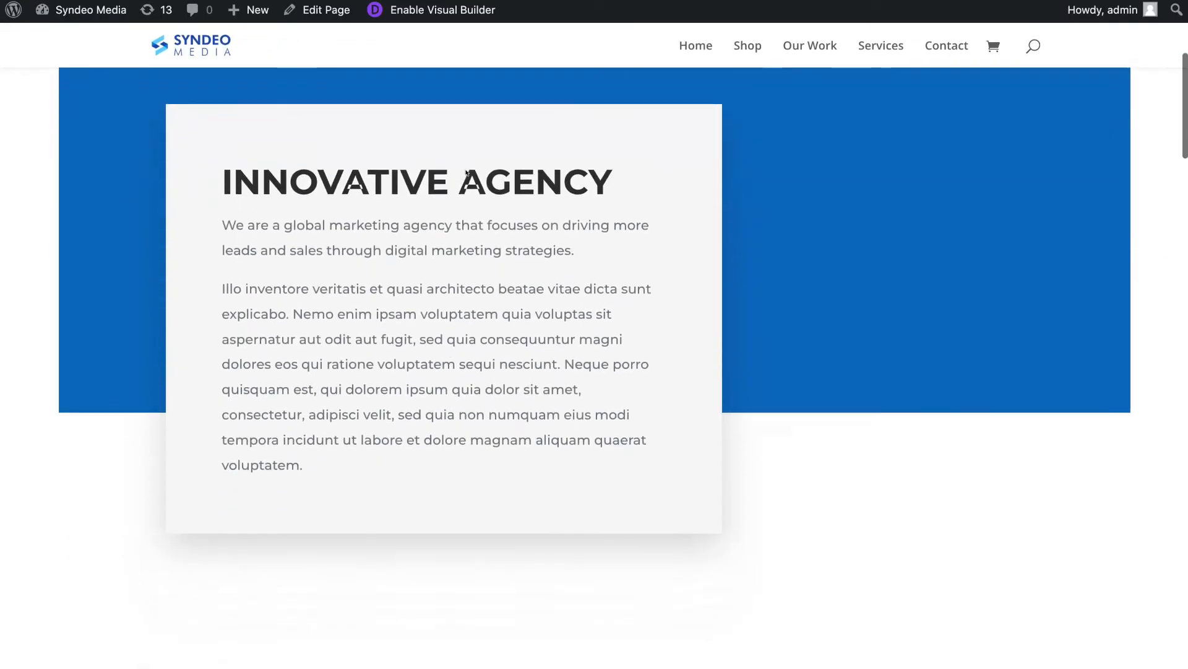
scroll(467, 172, up, 7)
scroll(467, 173, up, 6)
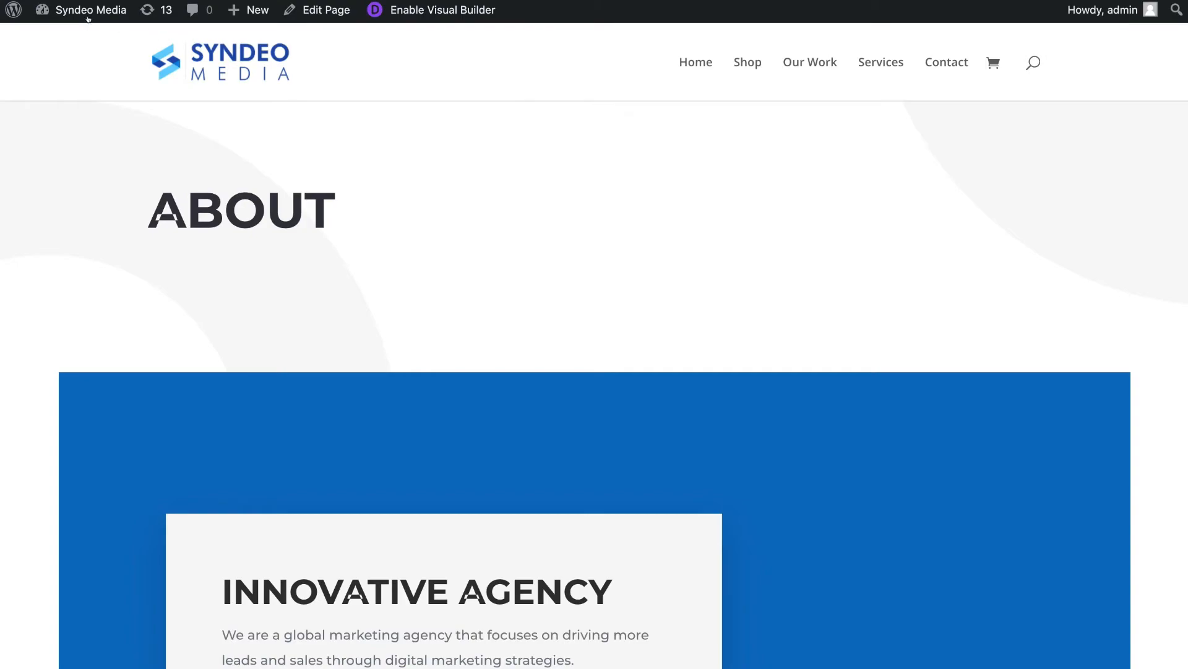
Go to the WordPress dashboard and open the site's menu editor.
mouse_move(88, 12)
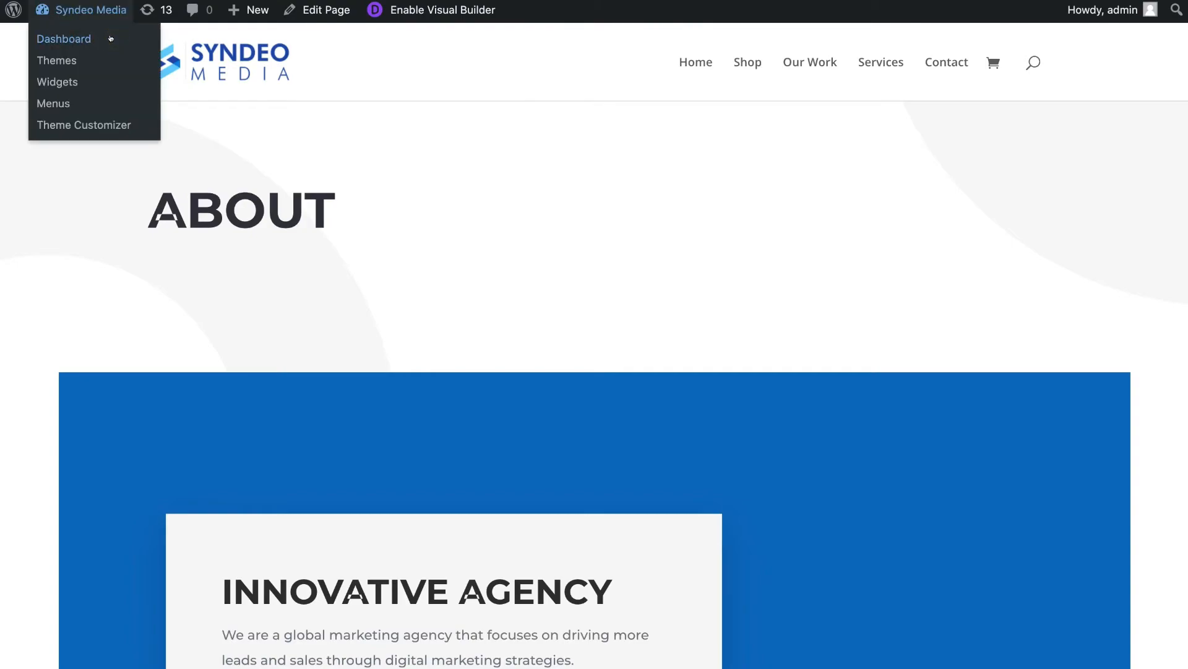
click(111, 39)
mouse_move(102, 441)
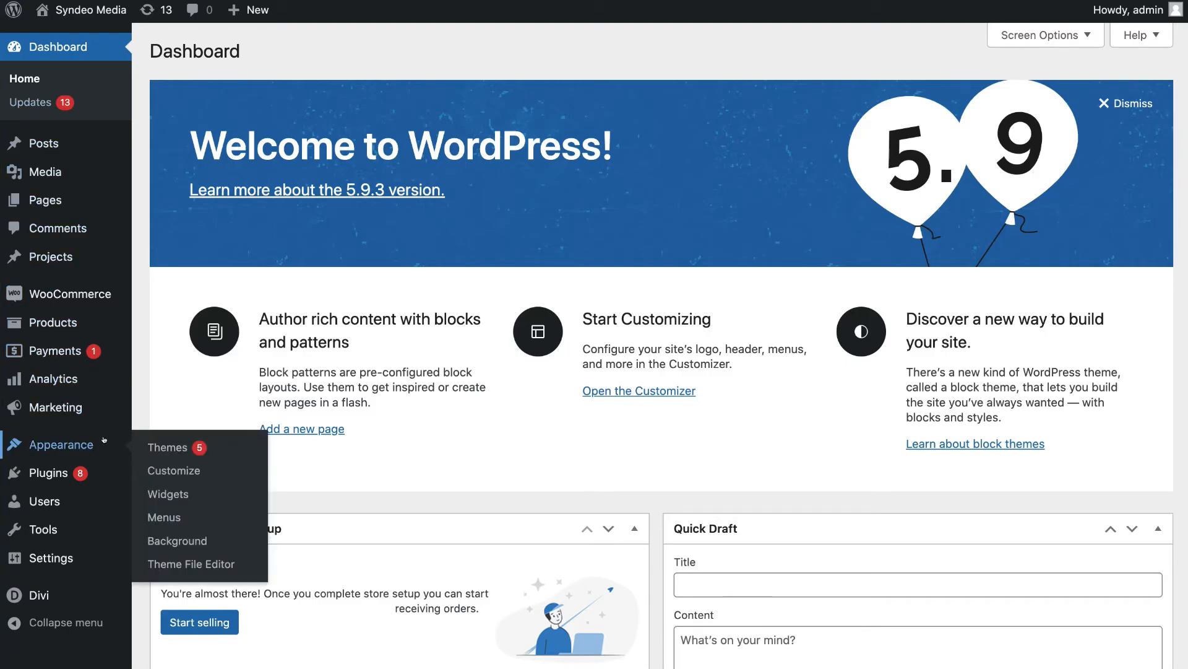
click(195, 506)
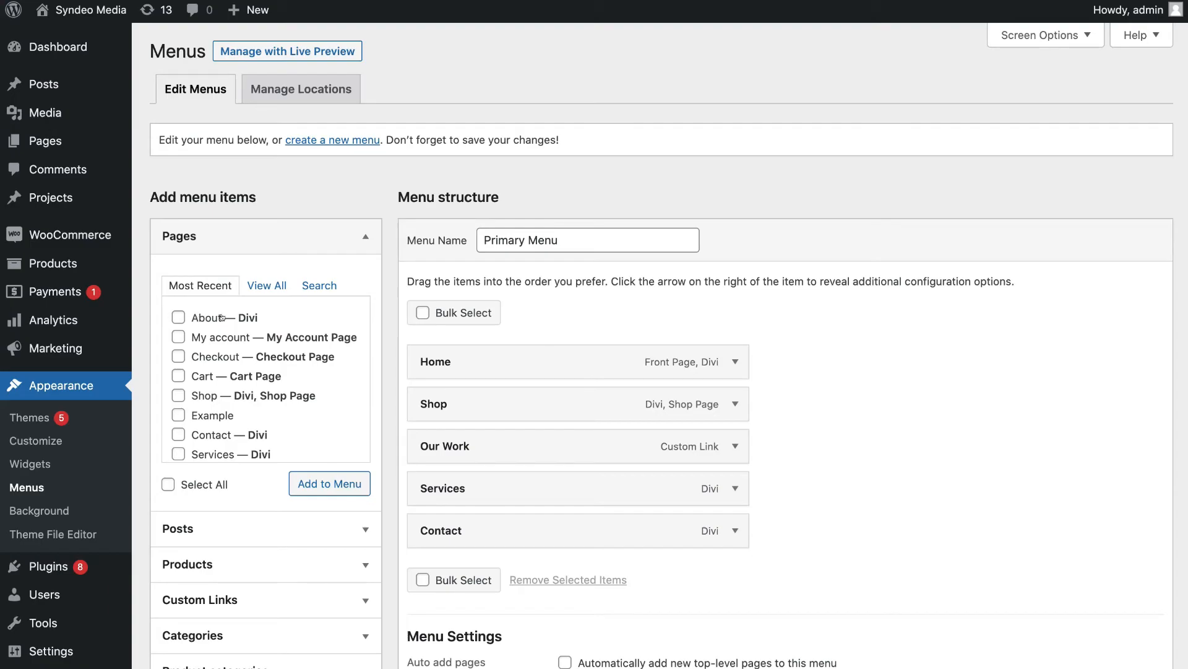
Add the About page to the Primary Menu, place it between Home and Shop, and save the menu.
click(176, 317)
click(329, 483)
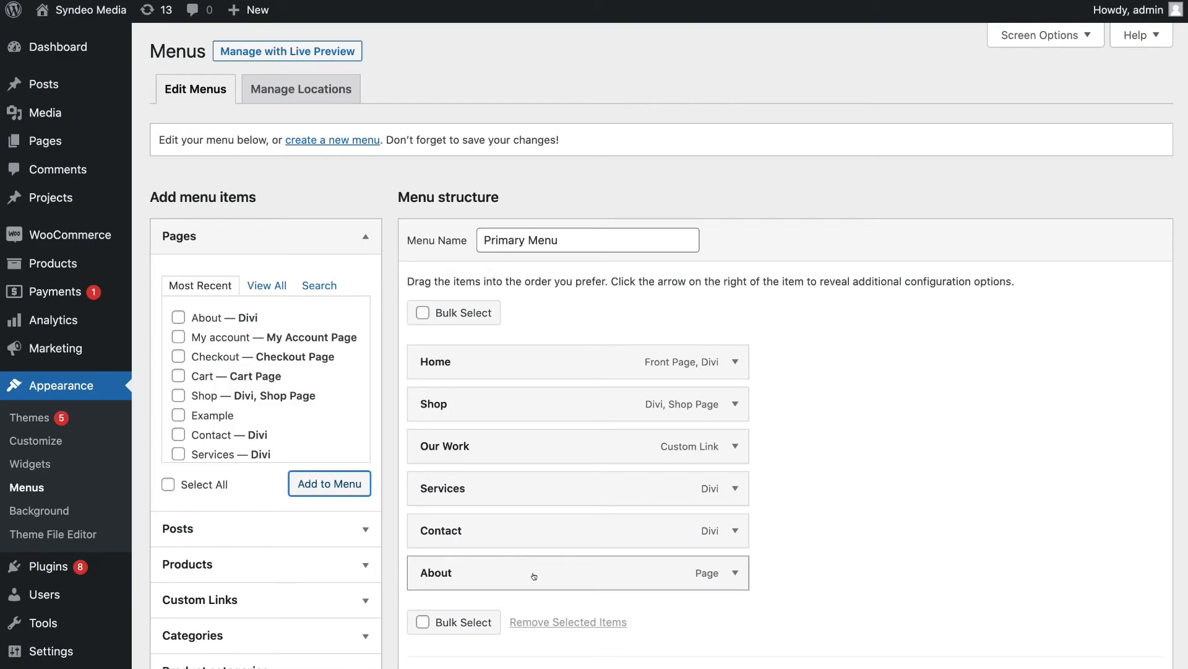
drag(491, 569, 485, 399)
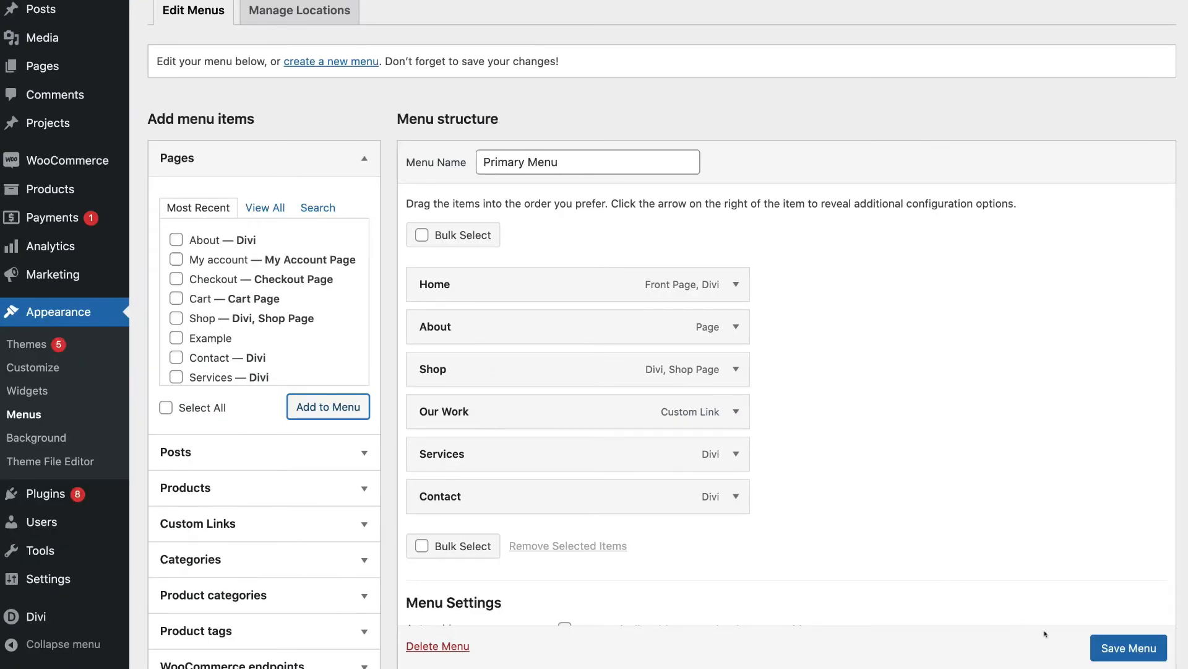
click(1128, 647)
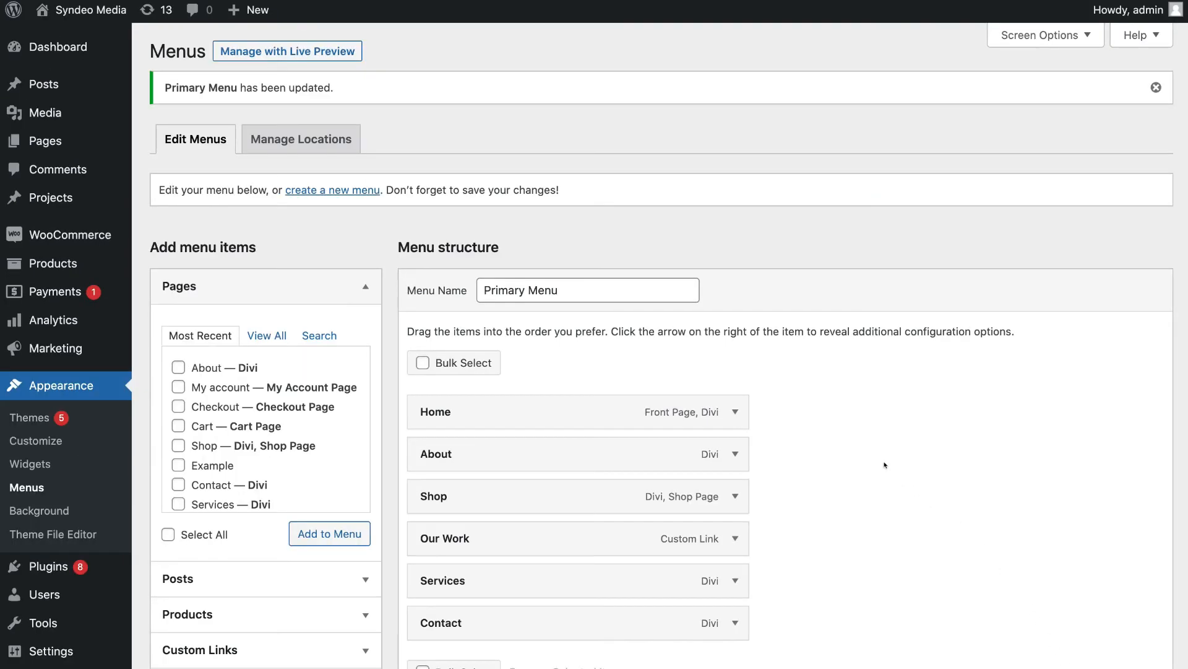
Visit the live site and open the About page from its header navigation.
mouse_move(56, 7)
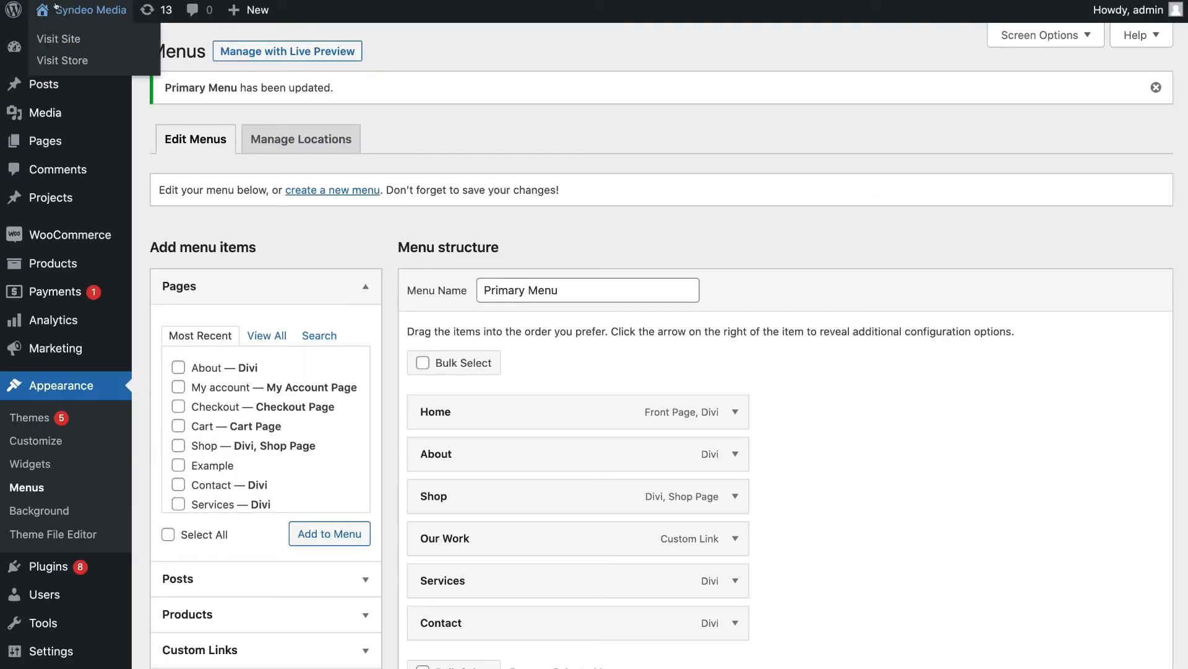
click(101, 38)
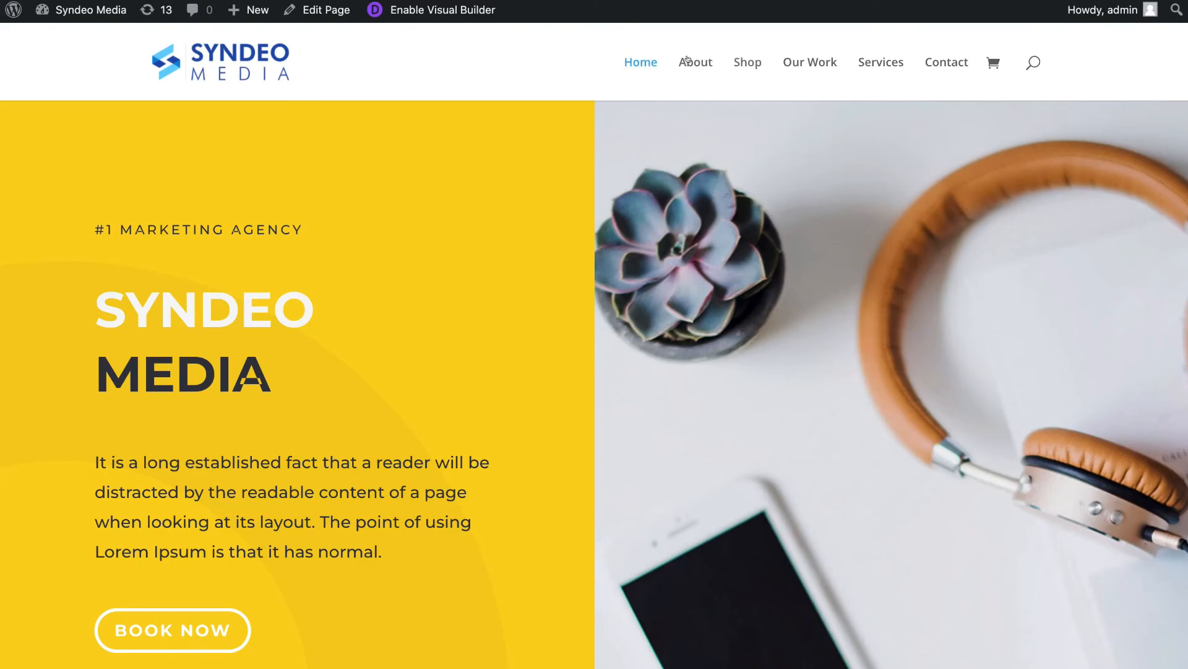
click(687, 62)
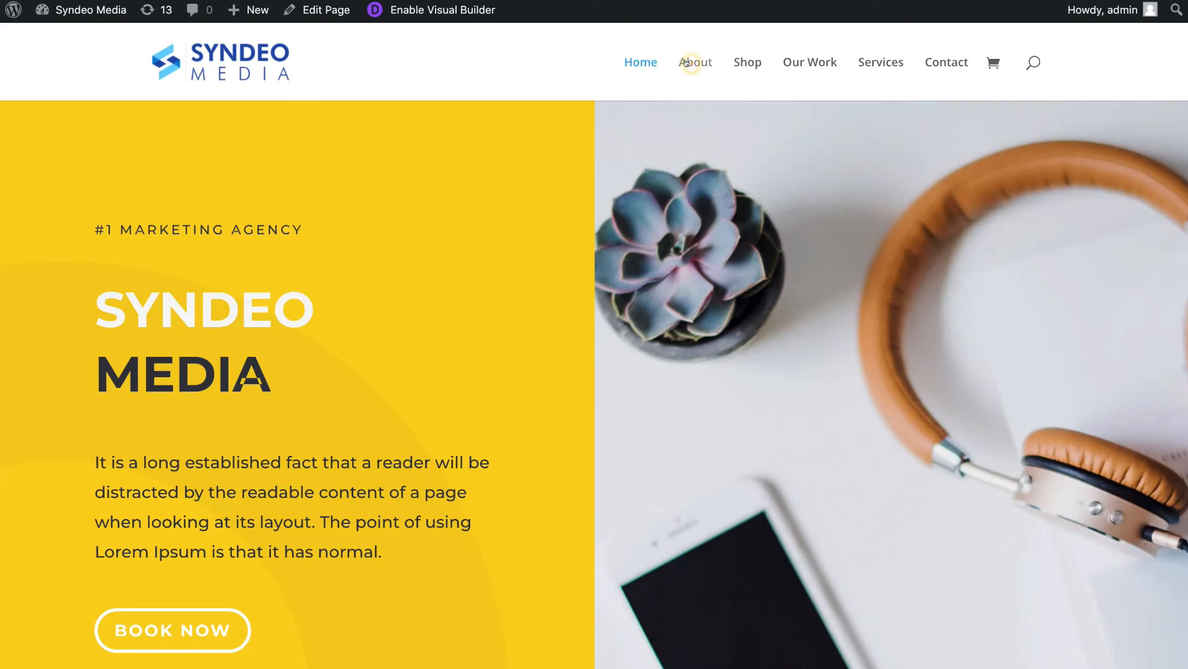